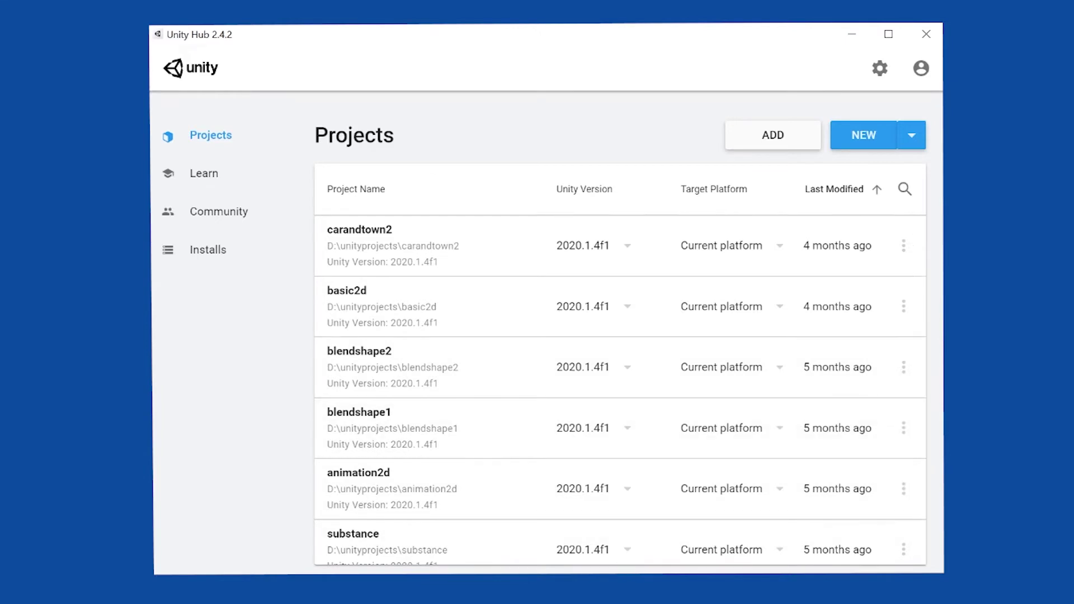
Browse the Learn tutorials and Community pages, then view the installed editors list.
{"action": "left_click", "coordinate": [219, 178]}
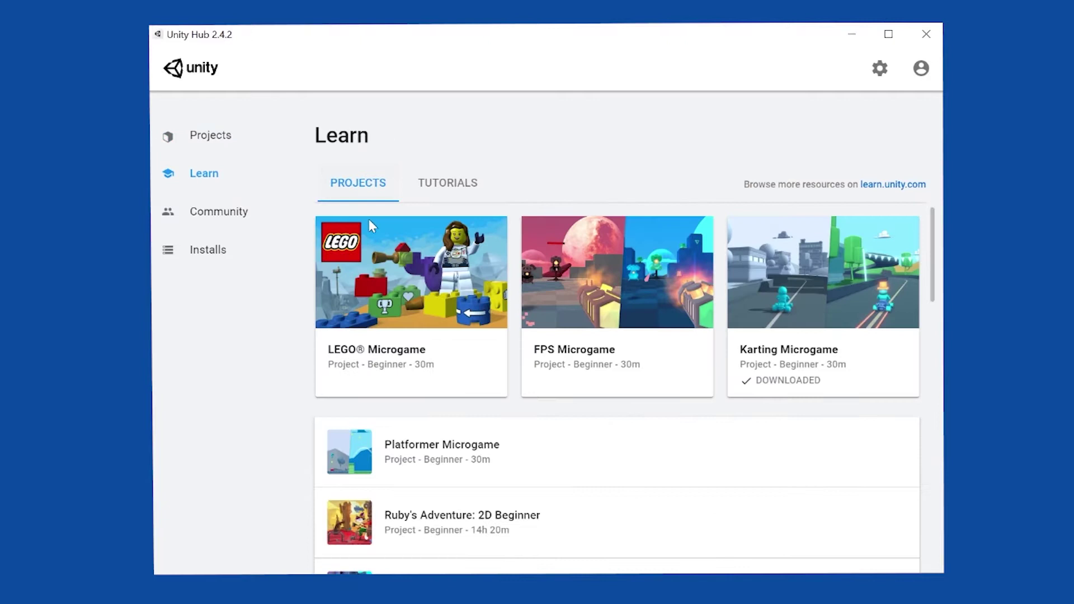
{"action": "left_click", "coordinate": [471, 188]}
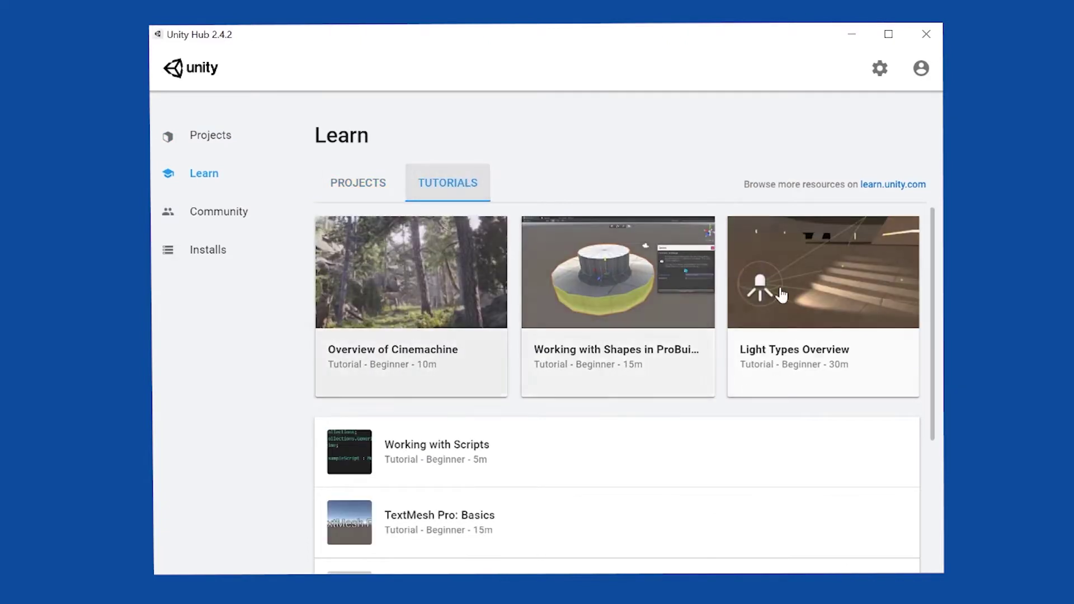
{"action": "scroll", "coordinate": [490, 473], "scroll_direction": "down", "scroll_amount": 4}
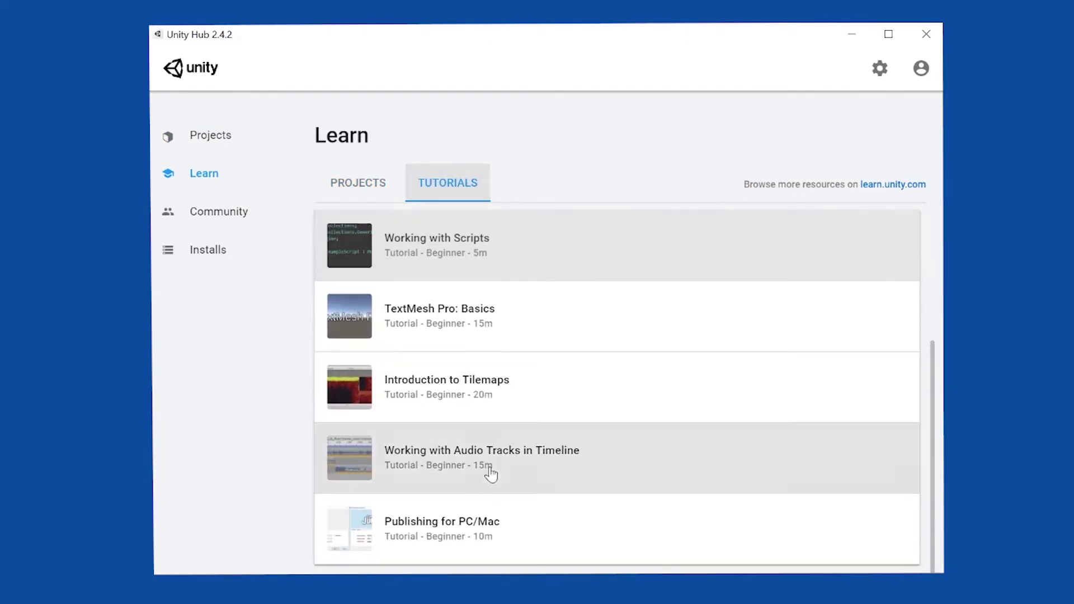
{"action": "scroll", "coordinate": [491, 472], "scroll_direction": "up", "scroll_amount": 5}
{"action": "left_click", "coordinate": [289, 216]}
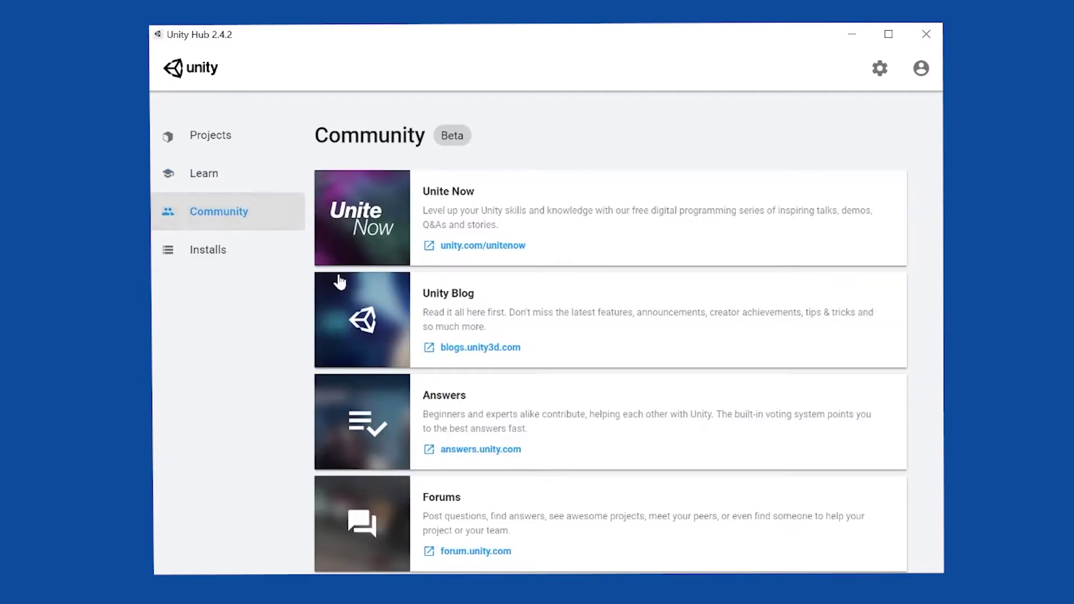
{"action": "left_click", "coordinate": [208, 260]}
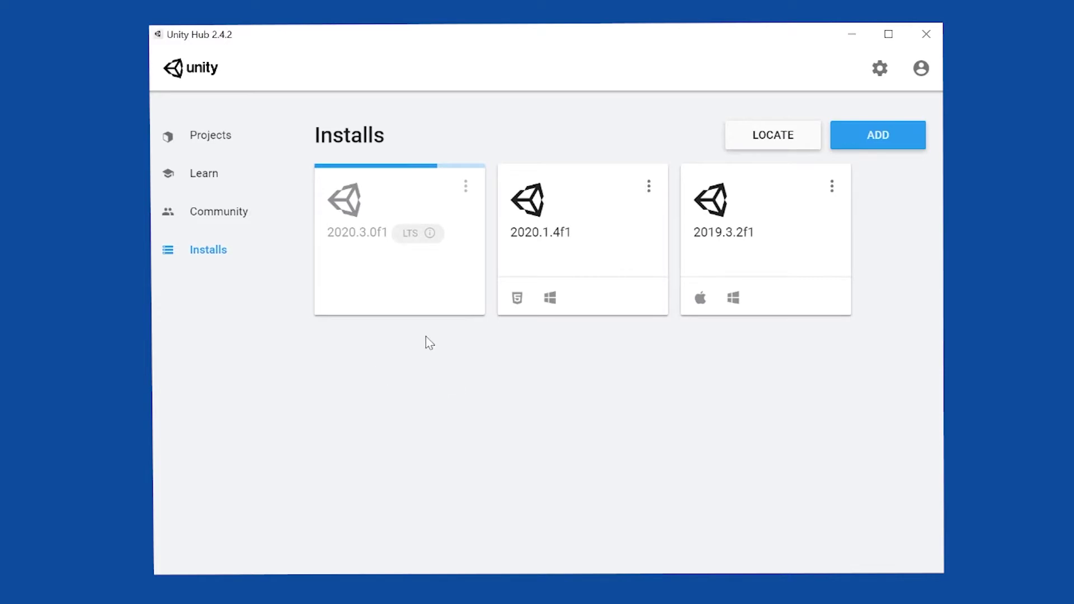
{"action": "left_click", "coordinate": [869, 140]}
{"action": "scroll", "coordinate": [485, 352], "scroll_direction": "down", "scroll_amount": 3}
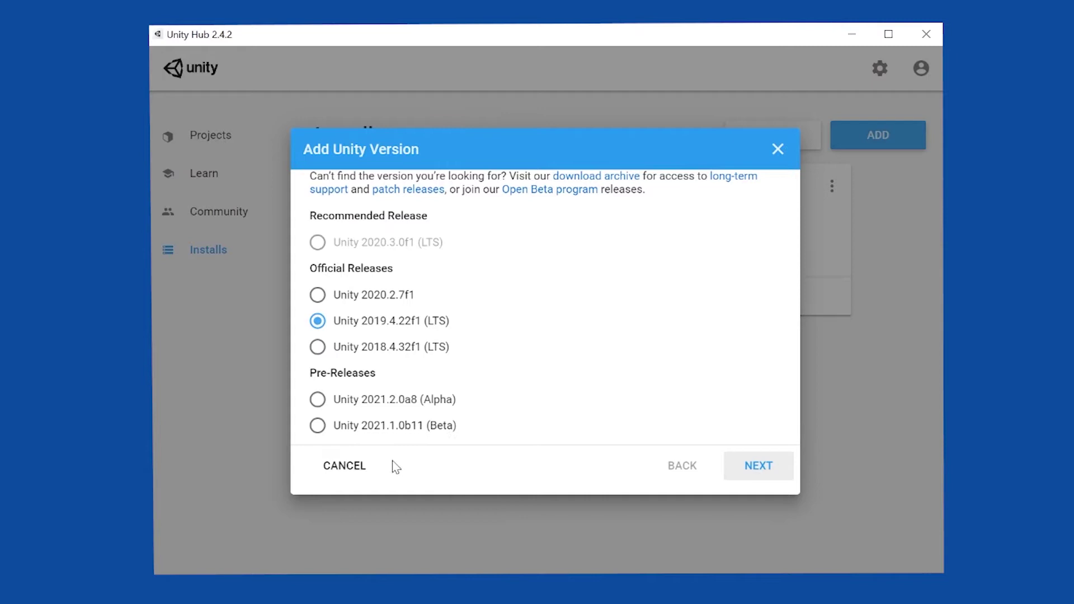
{"action": "left_click", "coordinate": [346, 467]}
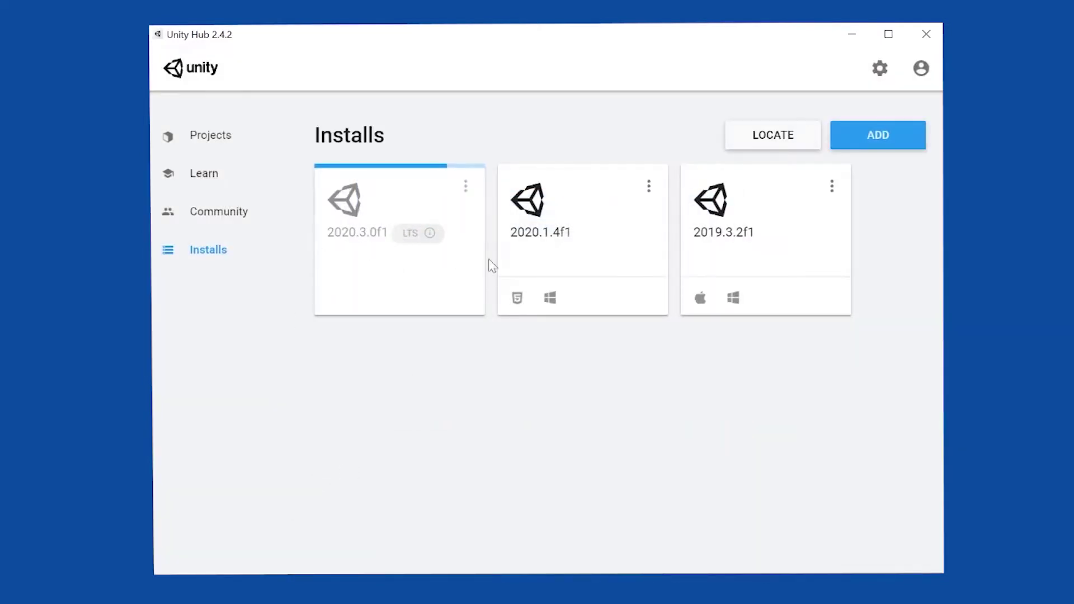
{"action": "left_click", "coordinate": [649, 193]}
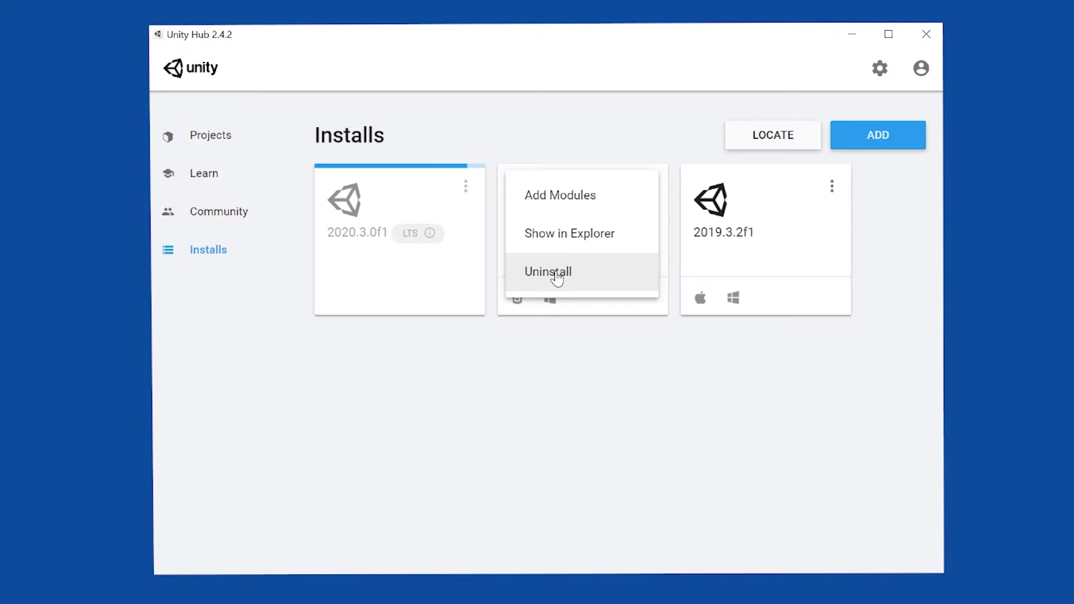
{"action": "left_click", "coordinate": [391, 187]}
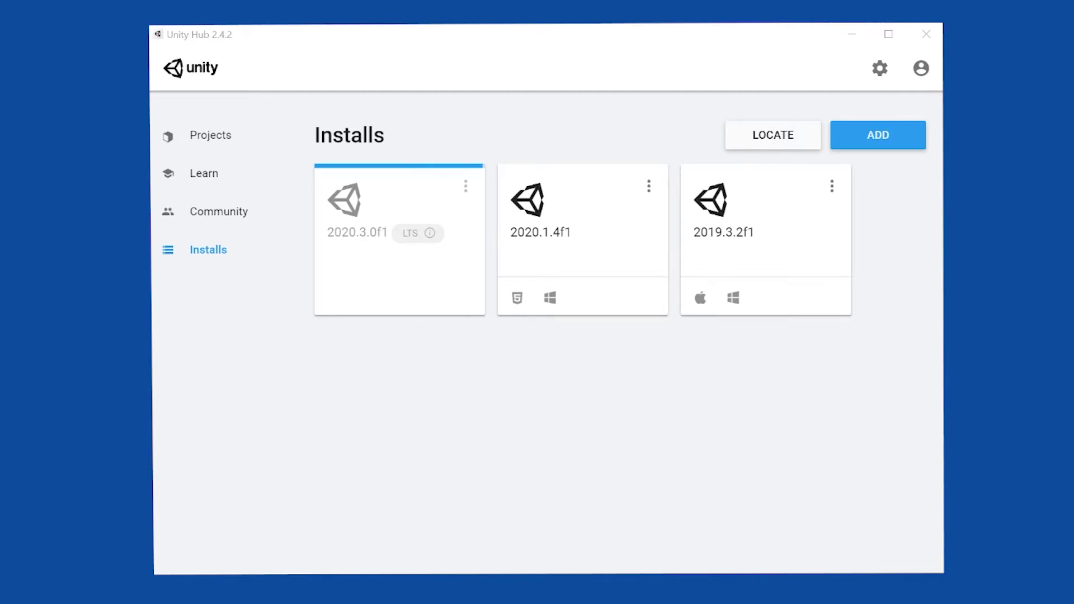
Sign in to the Unity account and check the Personal licence in Hub preferences.
{"action": "left_click", "coordinate": [921, 70]}
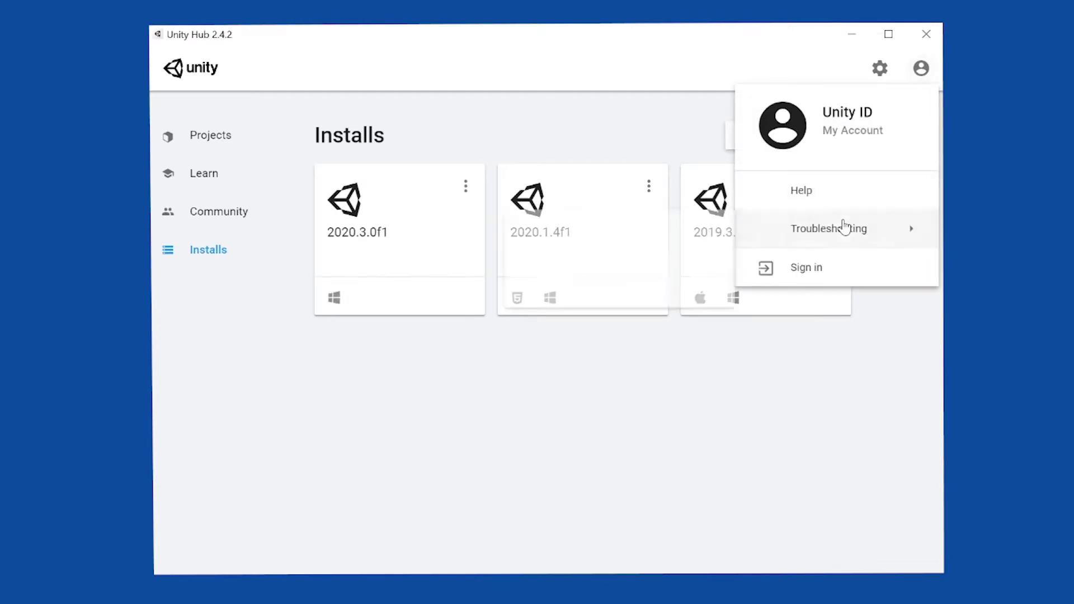
{"action": "left_click", "coordinate": [818, 273]}
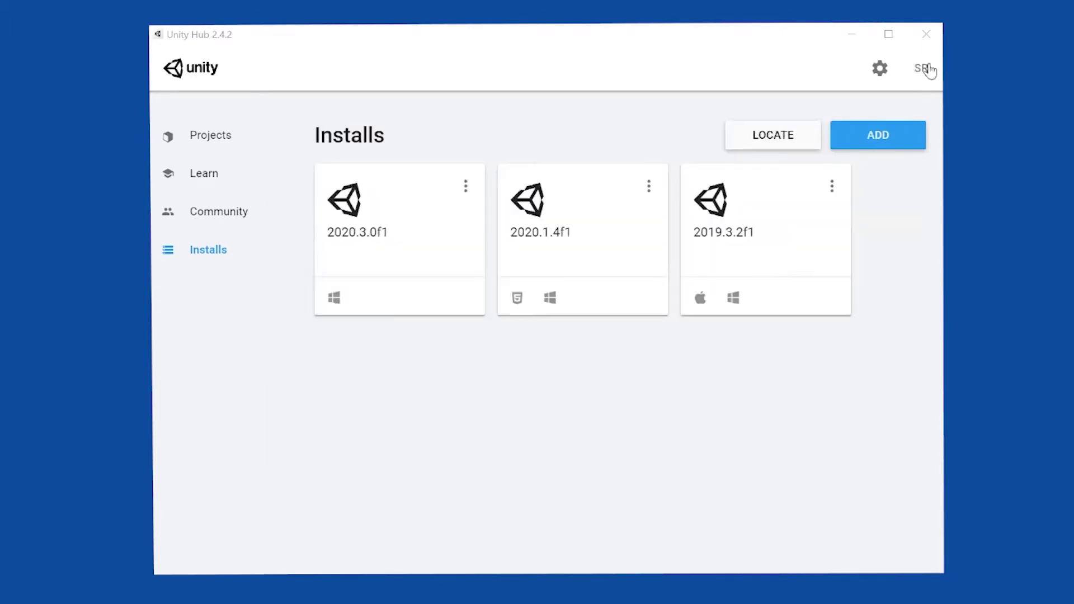
{"action": "left_click", "coordinate": [880, 70]}
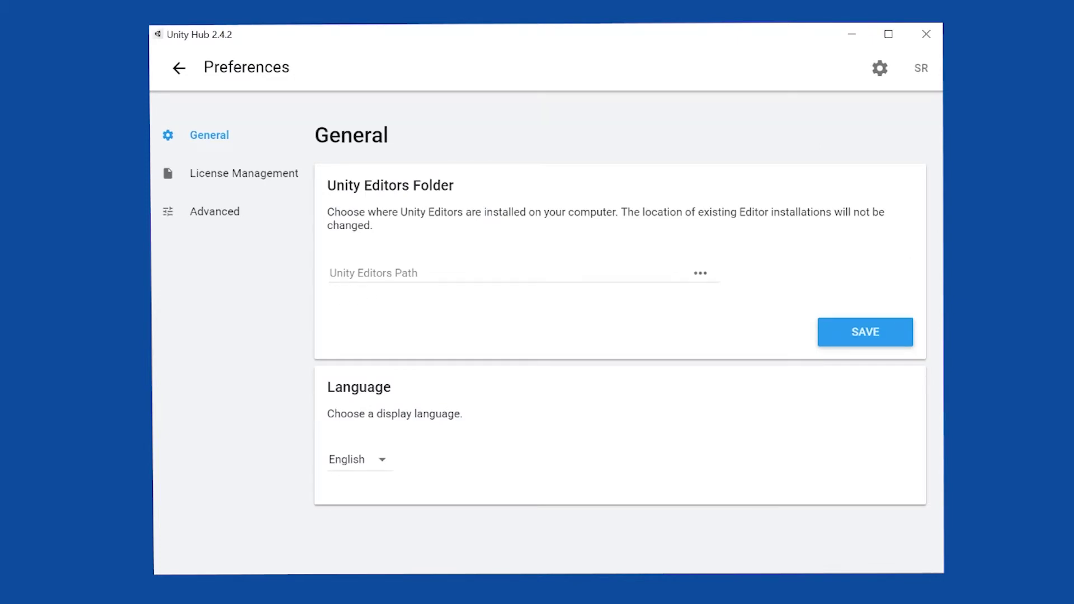
{"action": "left_click", "coordinate": [237, 185]}
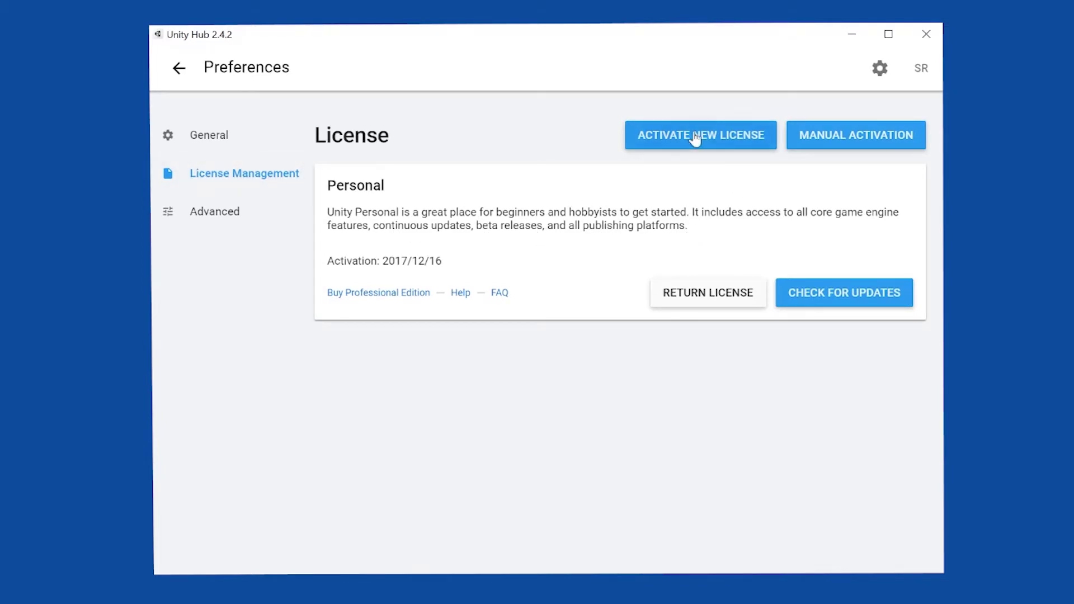
Leave preferences and start a new project with editor version 2020.3.0f1.
{"action": "left_click", "coordinate": [185, 135]}
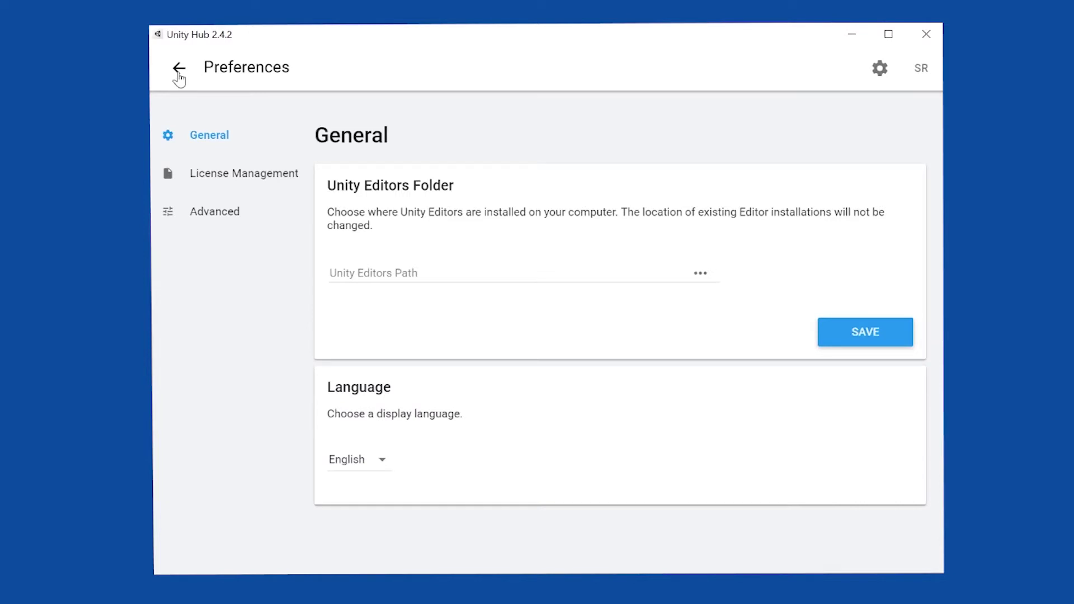
{"action": "left_click", "coordinate": [178, 74]}
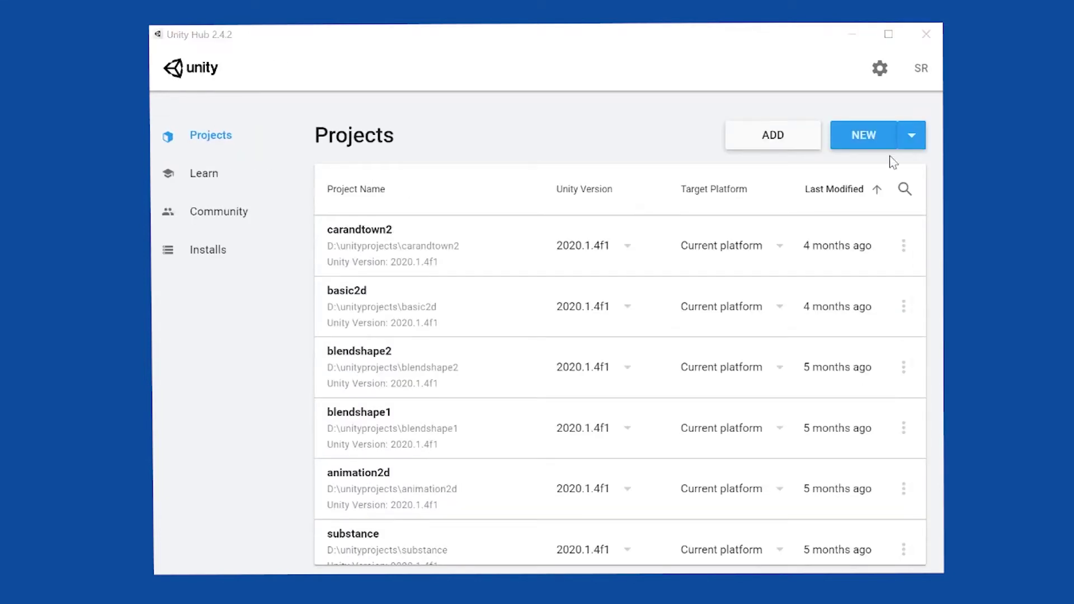
{"action": "left_click", "coordinate": [913, 139]}
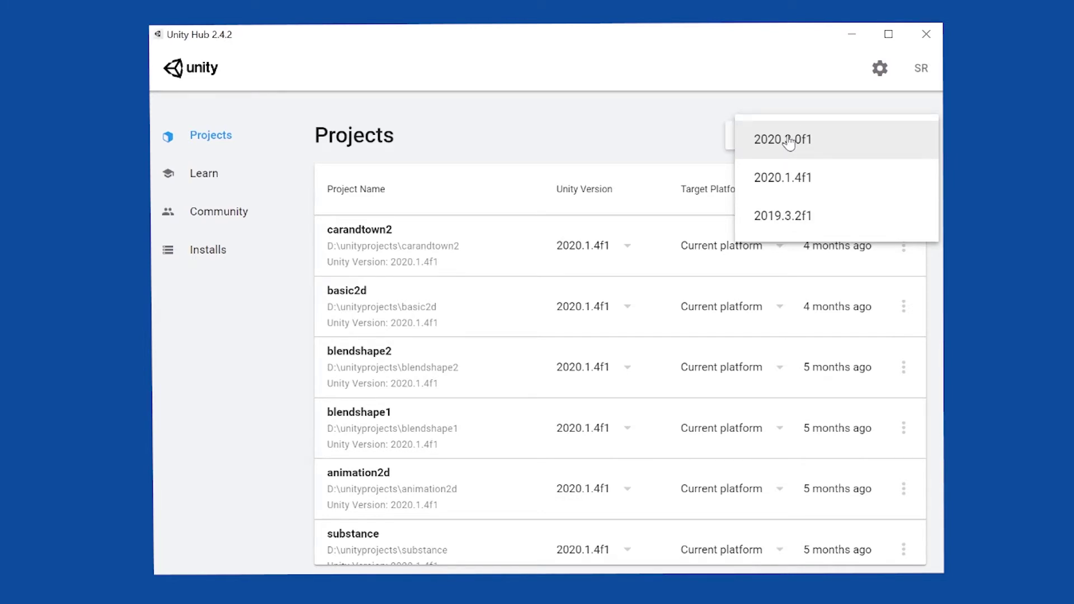
{"action": "left_click", "coordinate": [788, 141]}
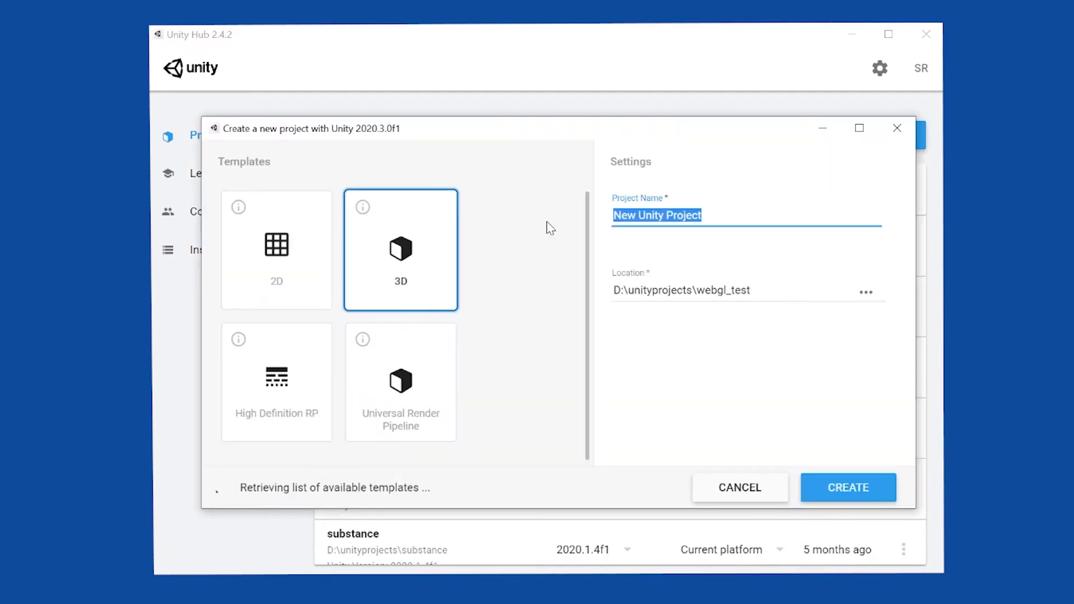
Name the project Basic and set its location to D:\unityprojects.
{"action": "type", "text": "B"}
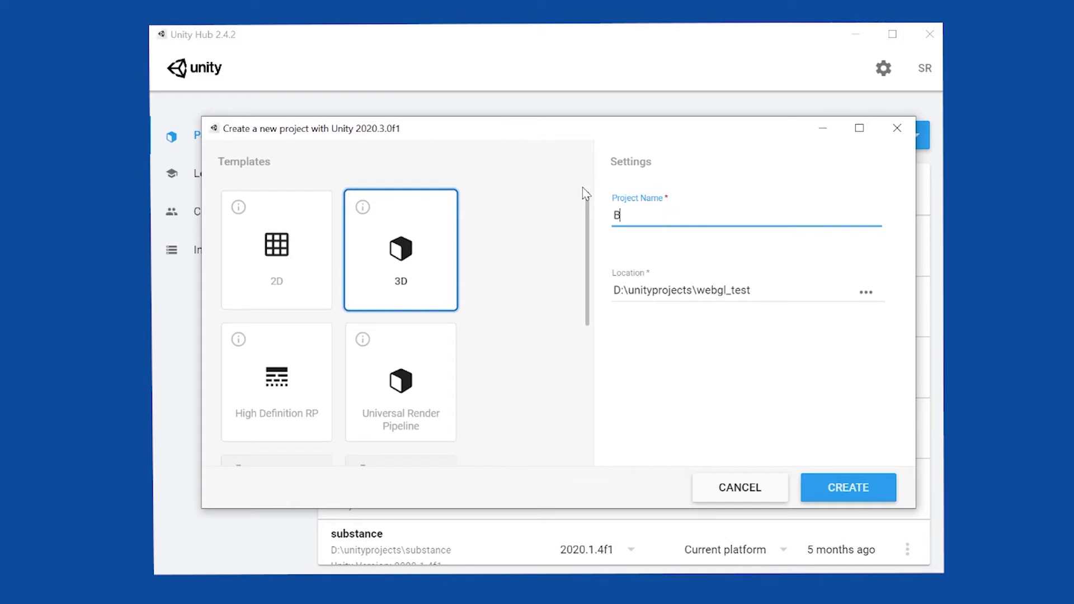
{"action": "type", "text": "asic"}
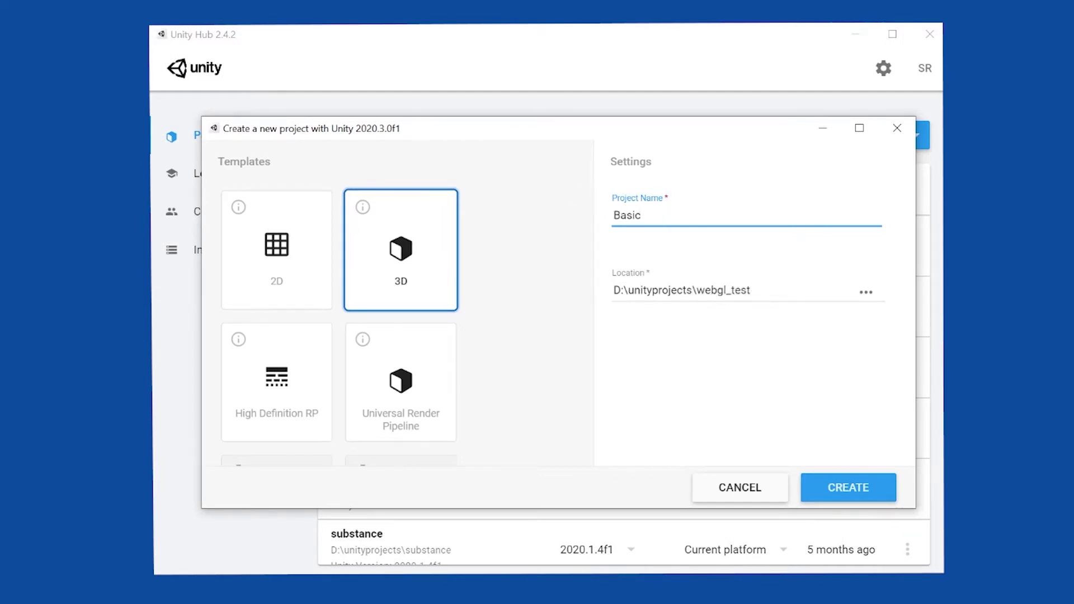
{"action": "left_click", "coordinate": [869, 297]}
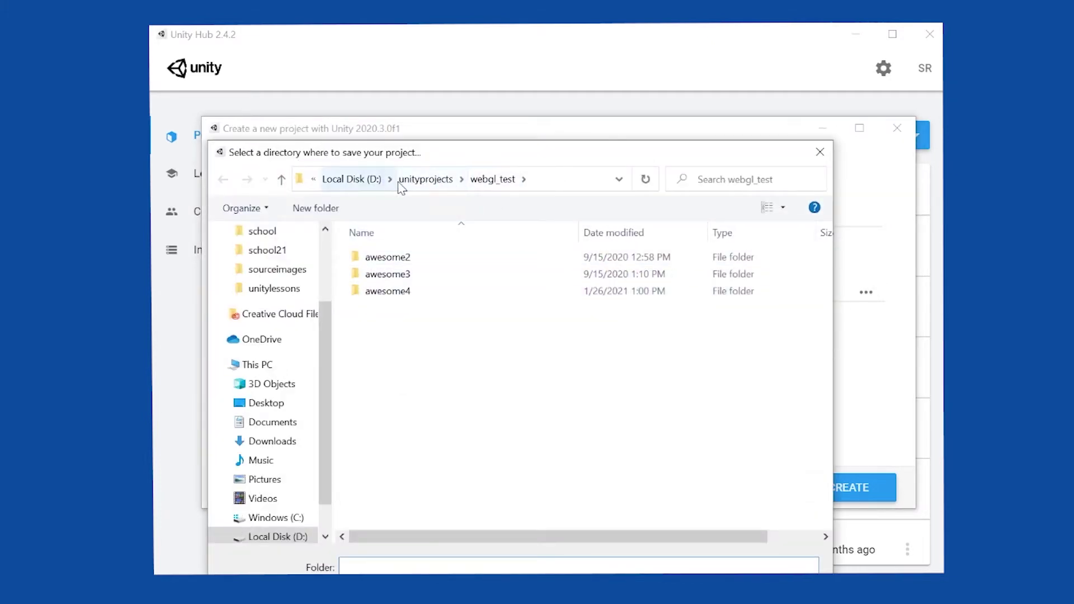
{"action": "left_click", "coordinate": [412, 181]}
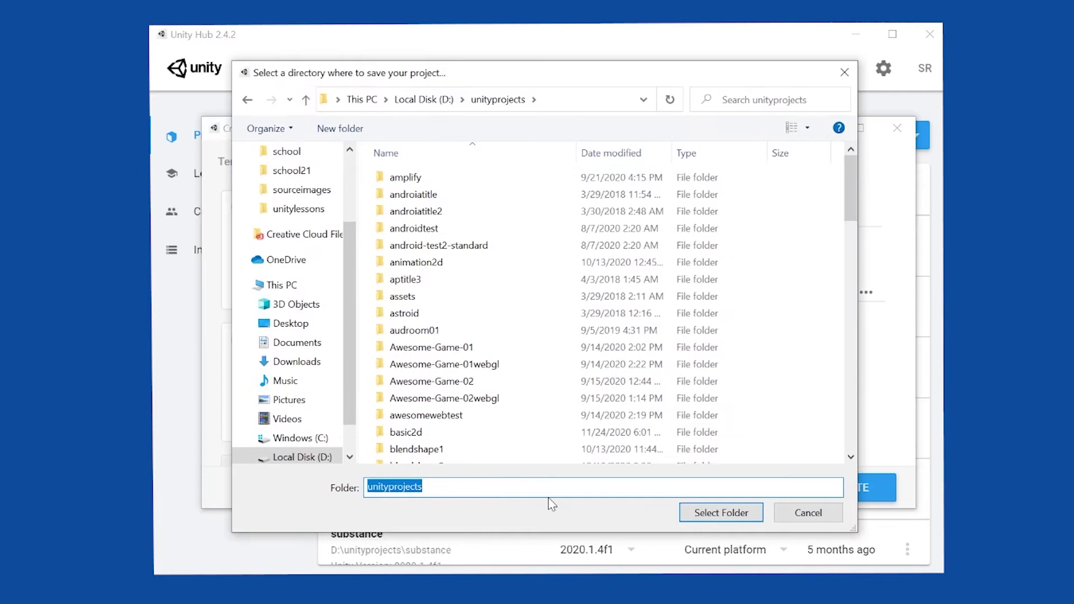
{"action": "left_click", "coordinate": [714, 512]}
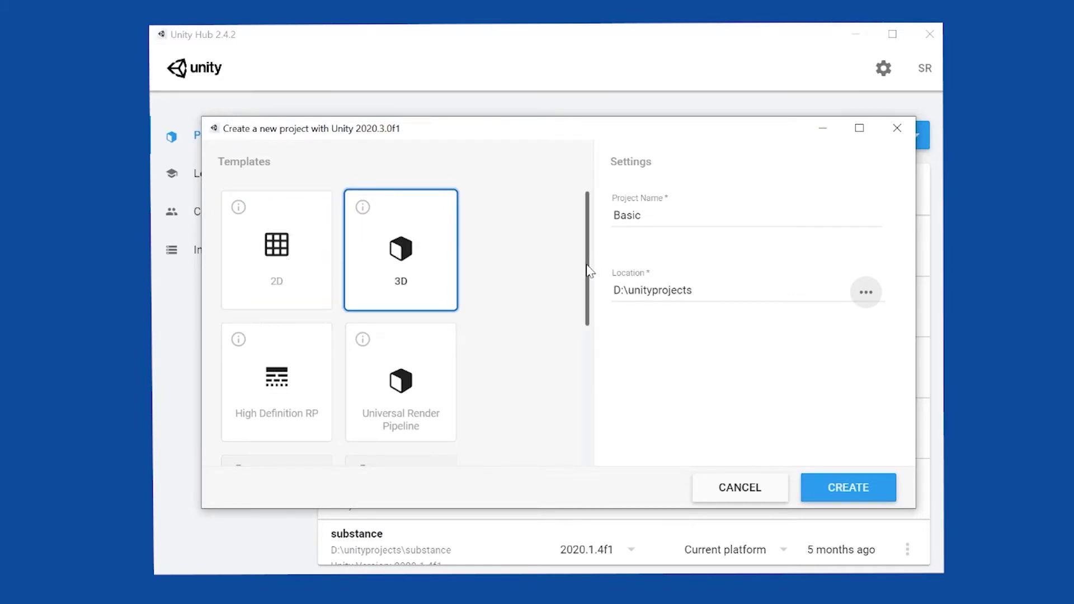
{"action": "left_click_drag", "start_coordinate": [587, 268], "coordinate": [589, 300]}
{"action": "scroll", "coordinate": [350, 303], "scroll_direction": "up", "scroll_amount": 1}
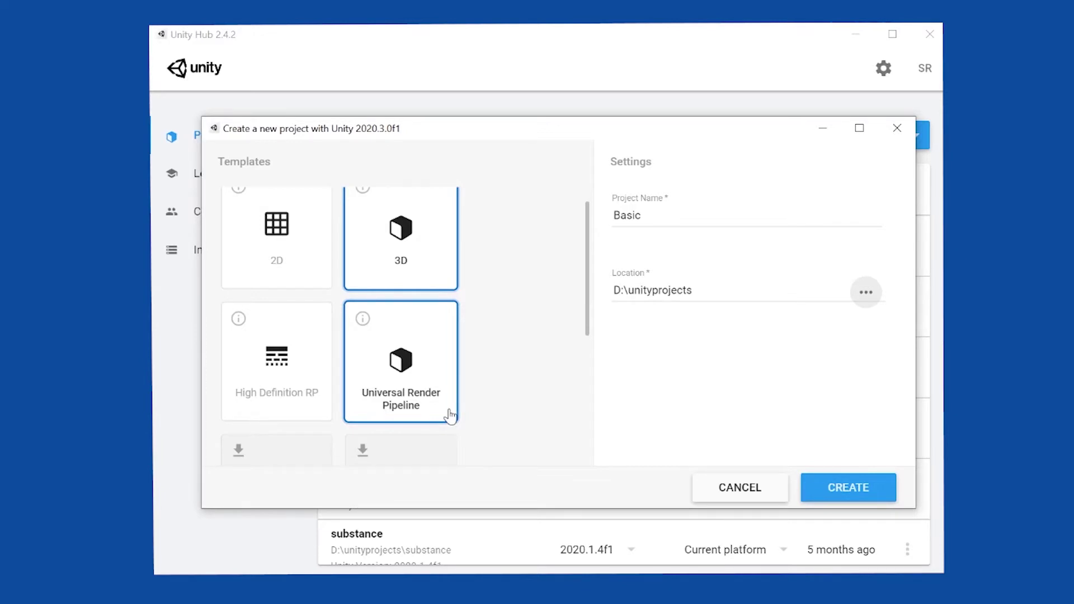
Choose the Universal Render Pipeline template over High Definition RP.
{"action": "left_click", "coordinate": [271, 414]}
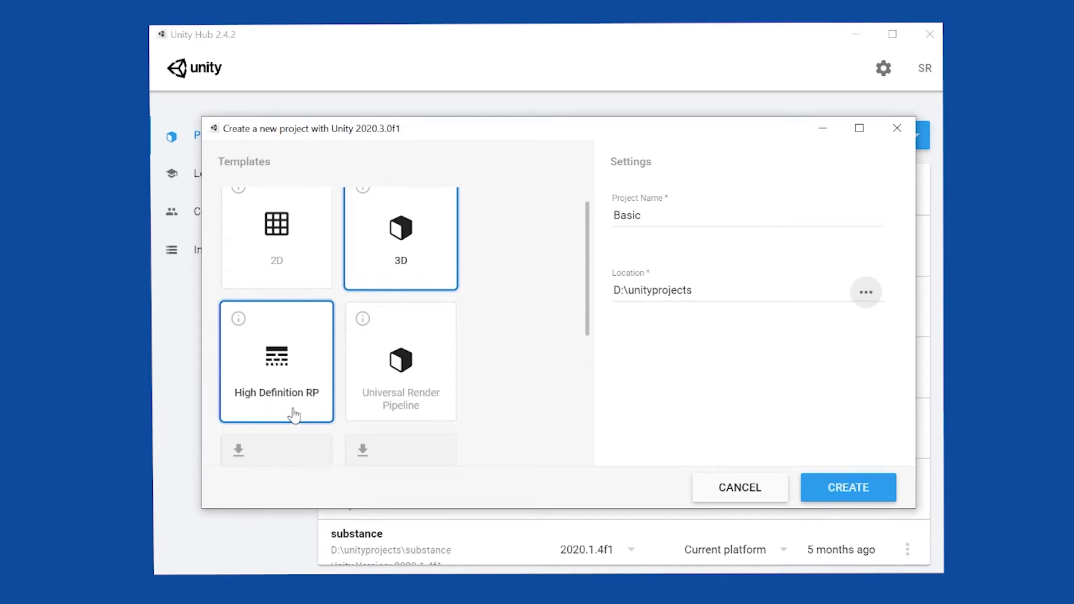
{"action": "left_click", "coordinate": [396, 408]}
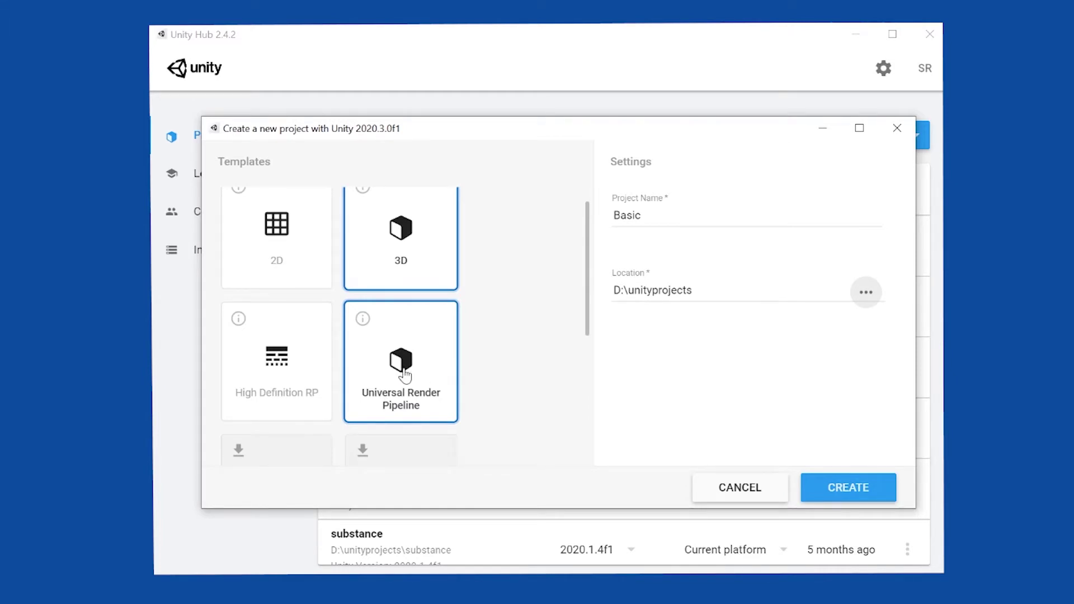
{"action": "left_click", "coordinate": [277, 336]}
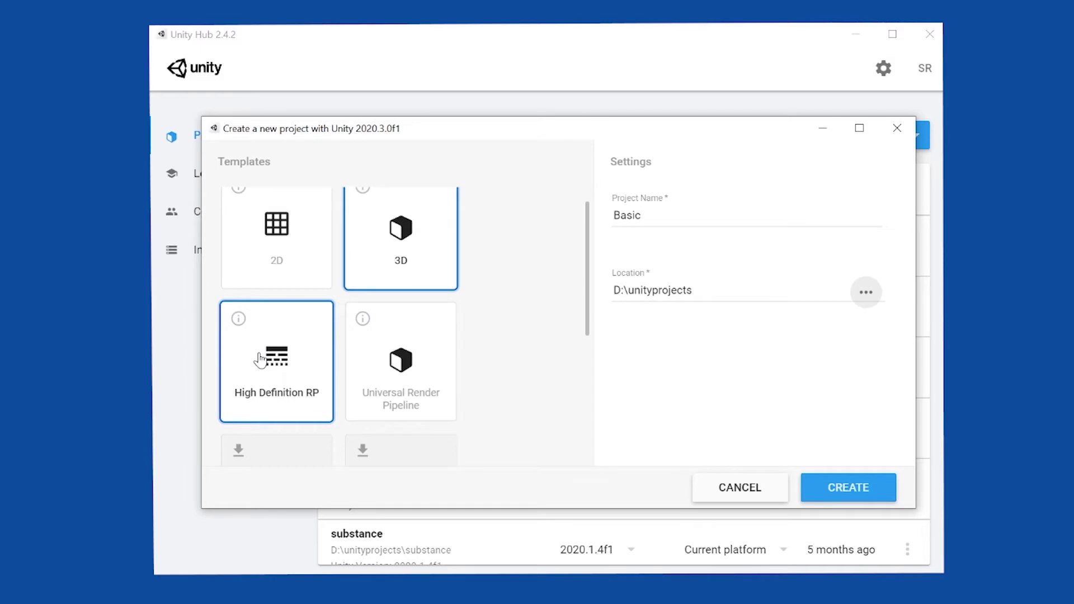
{"action": "left_click", "coordinate": [404, 397]}
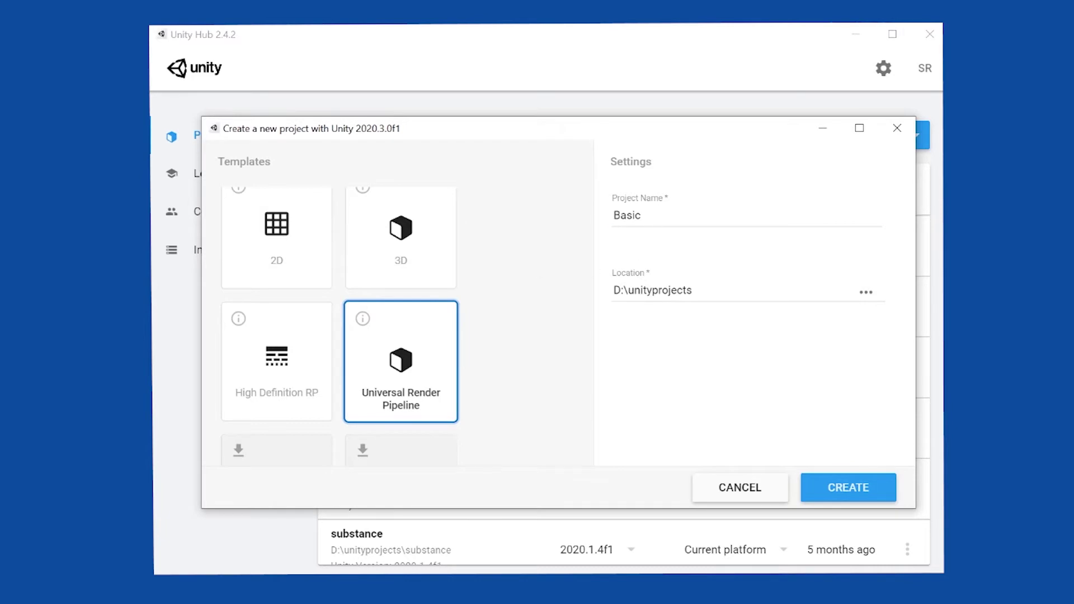
Rename the project from Basic to Basic-URP.
{"action": "left_click", "coordinate": [644, 216]}
{"action": "type", "text": "-"}
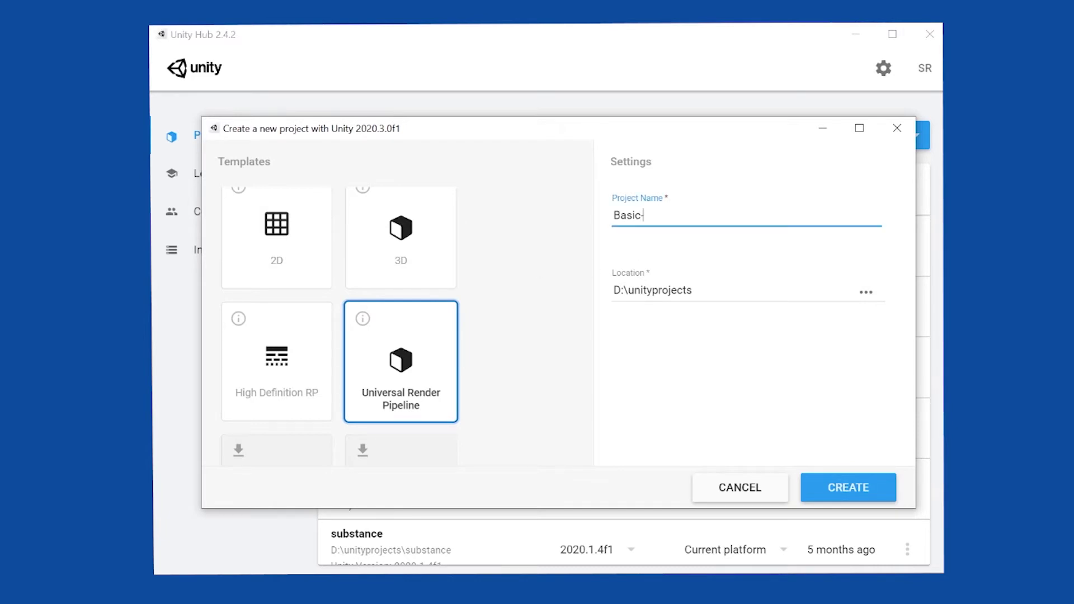
{"action": "type", "text": "Un"}
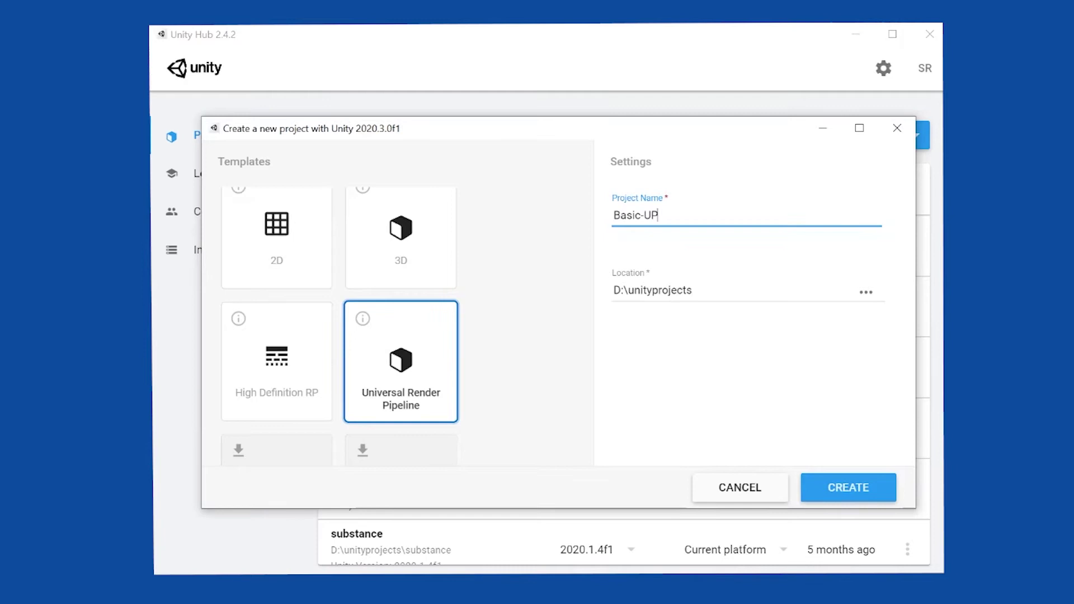
{"action": "key", "text": "BackSpace"}
{"action": "type", "text": "RP"}
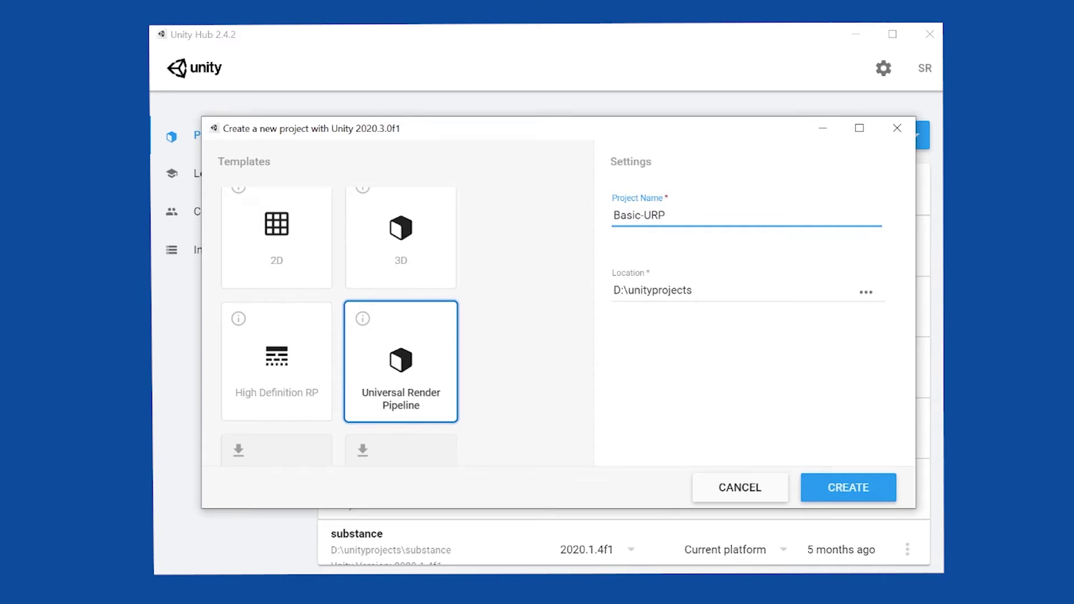
Create the Basic-URP project and allow Unity Editor through the firewall on private networks.
{"action": "left_click", "coordinate": [846, 495]}
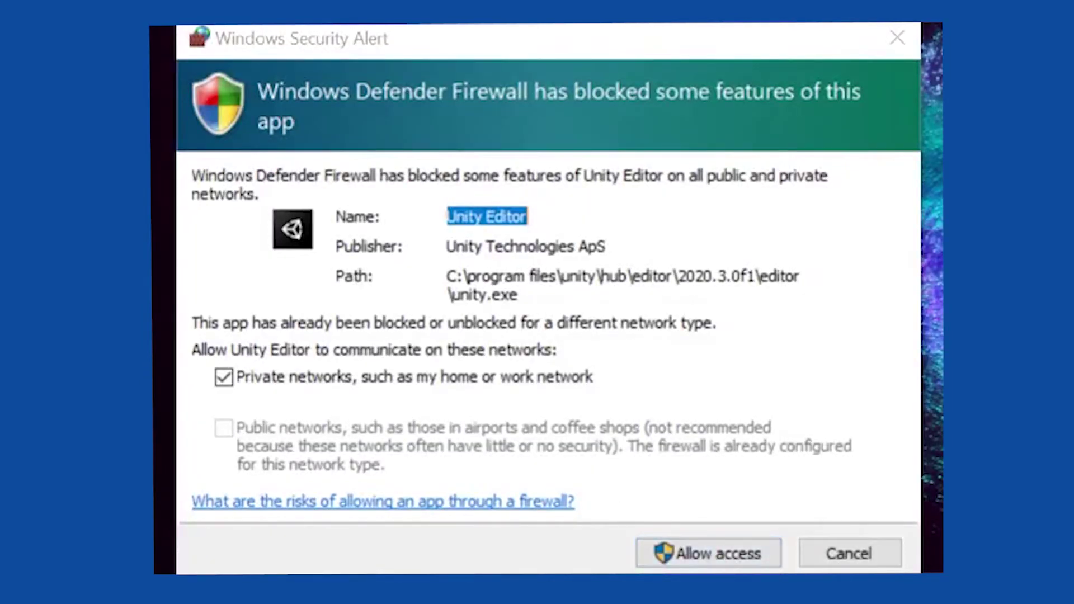
{"action": "left_click", "coordinate": [712, 554]}
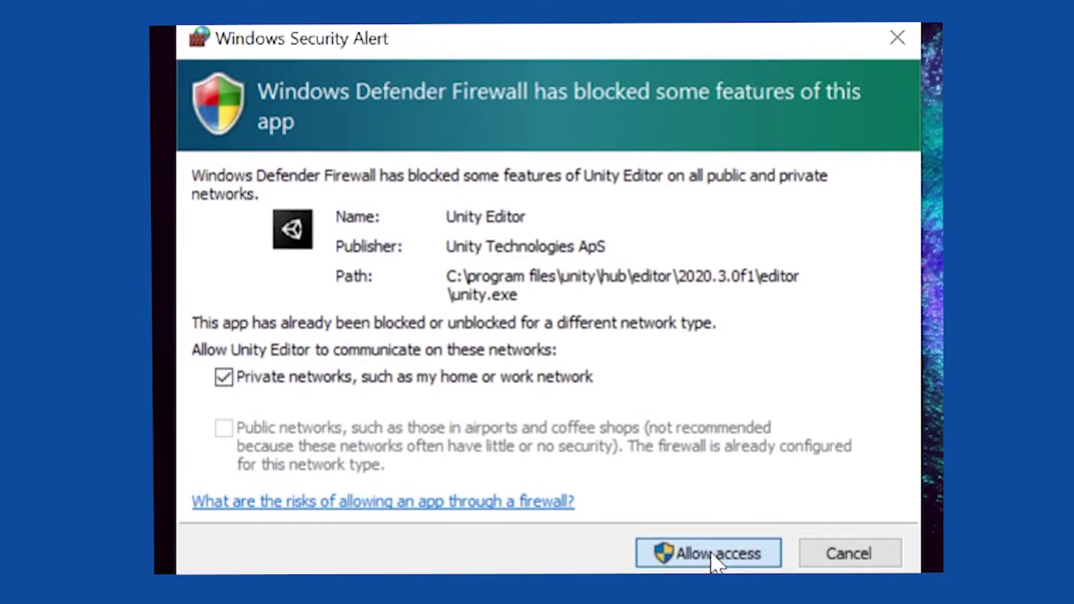
{"action": "left_click", "coordinate": [713, 554]}
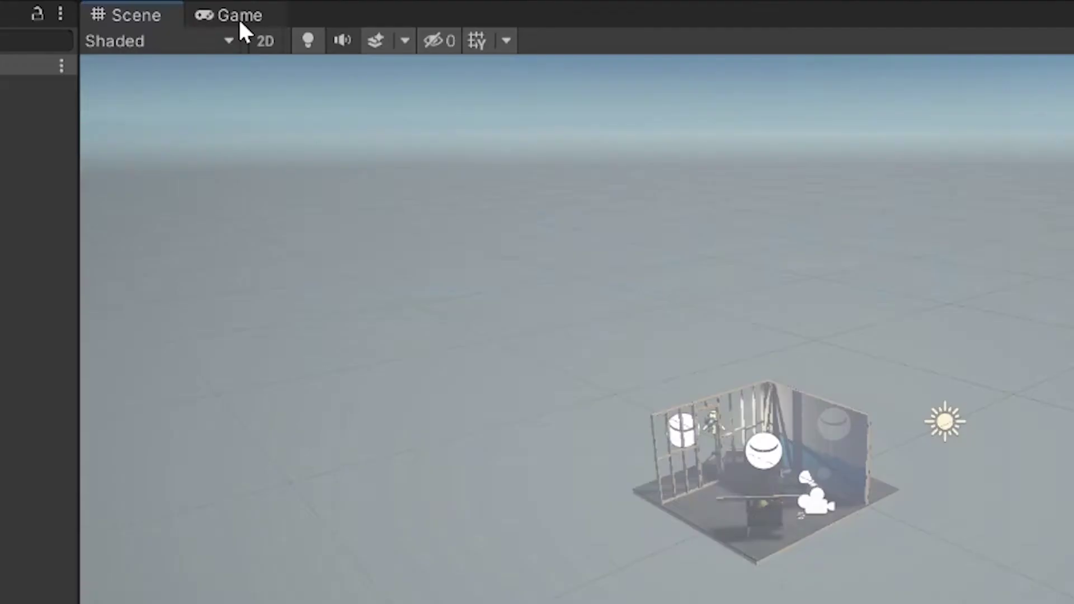
{"action": "left_click", "coordinate": [271, 49]}
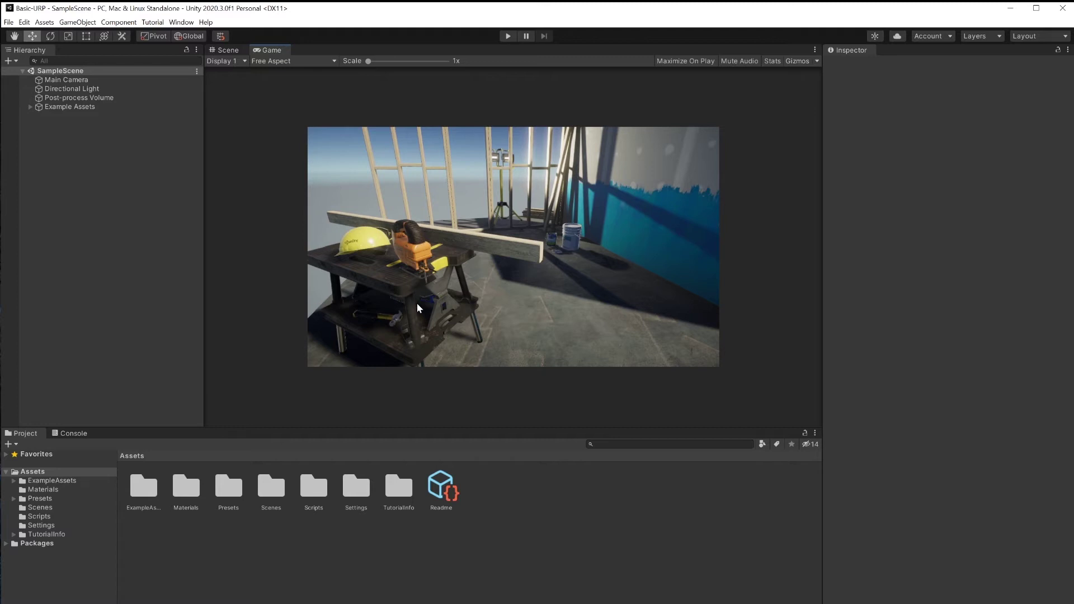
{"action": "left_click", "coordinate": [230, 50]}
{"action": "left_click", "coordinate": [269, 51]}
{"action": "left_click", "coordinate": [230, 50]}
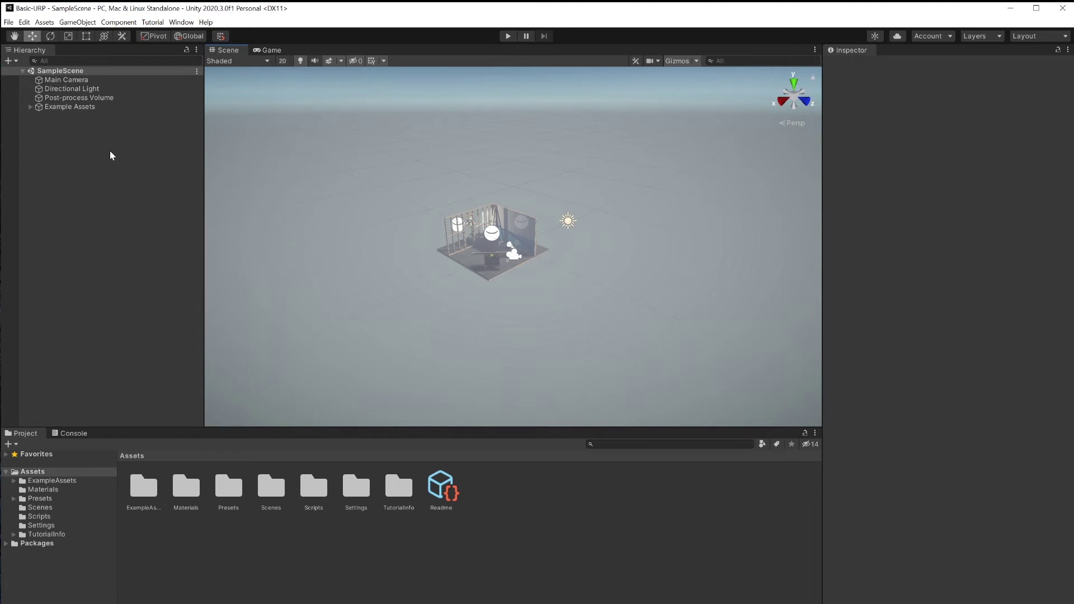
{"action": "left_click", "coordinate": [41, 490]}
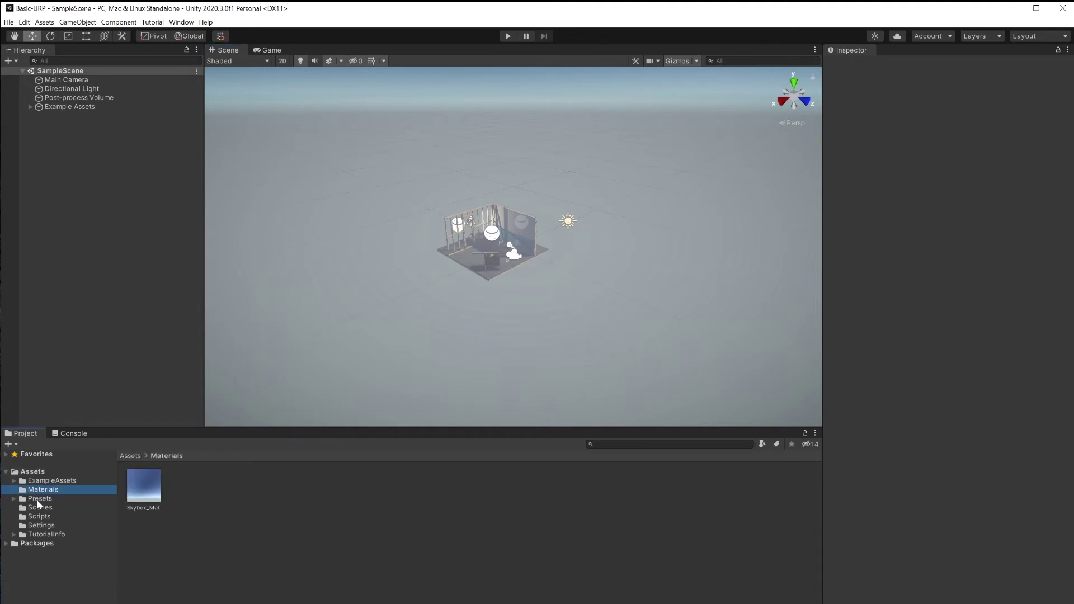
{"action": "left_click", "coordinate": [39, 507]}
{"action": "left_click", "coordinate": [39, 525]}
{"action": "left_click", "coordinate": [35, 473]}
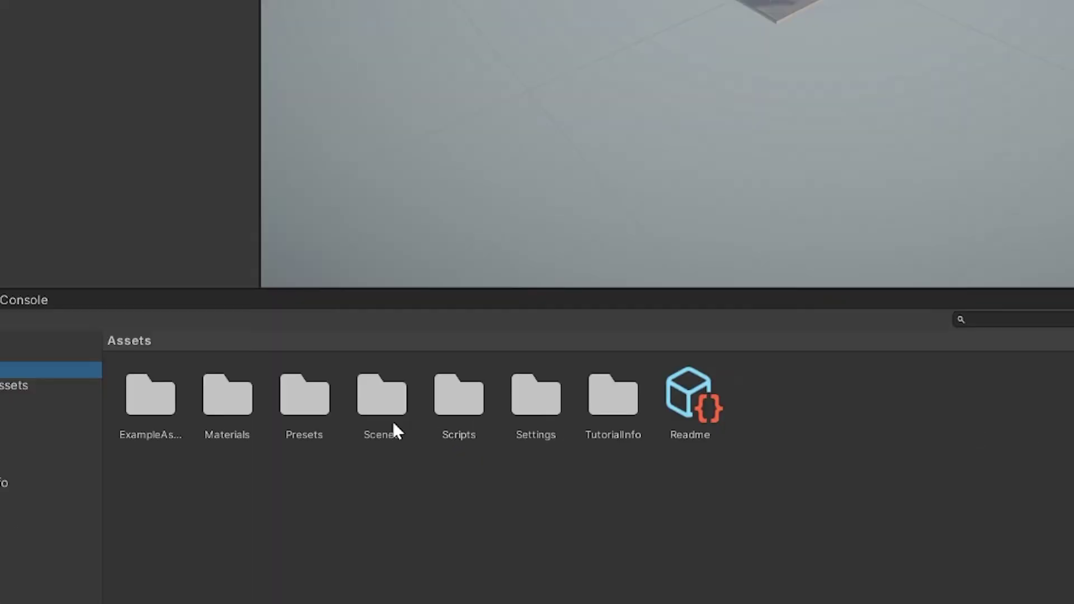
{"action": "left_click", "coordinate": [877, 509]}
{"action": "right_click", "coordinate": [871, 484]}
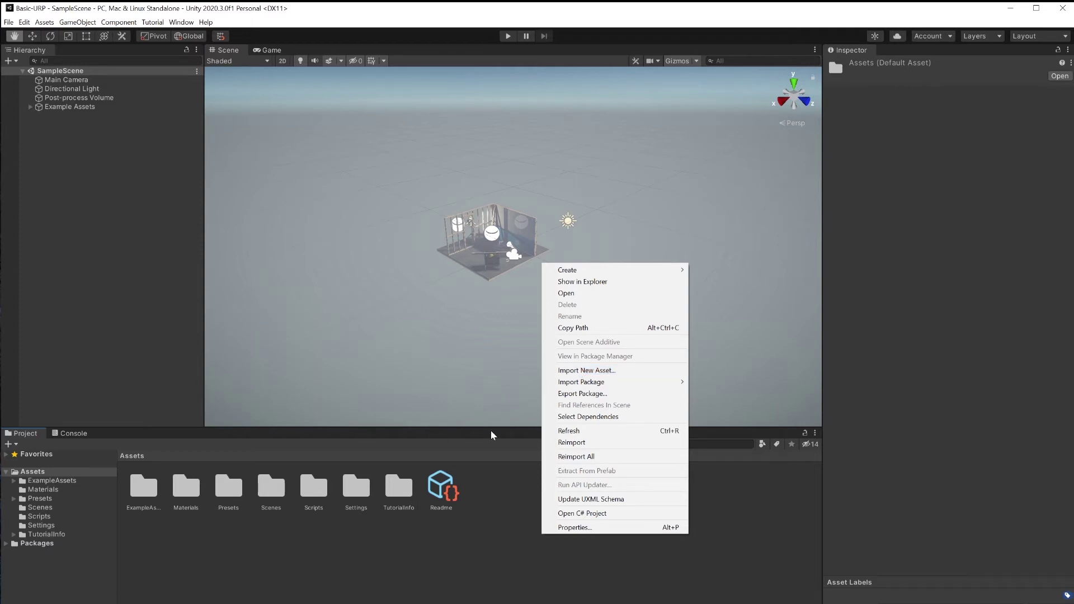
{"action": "left_click", "coordinate": [435, 559]}
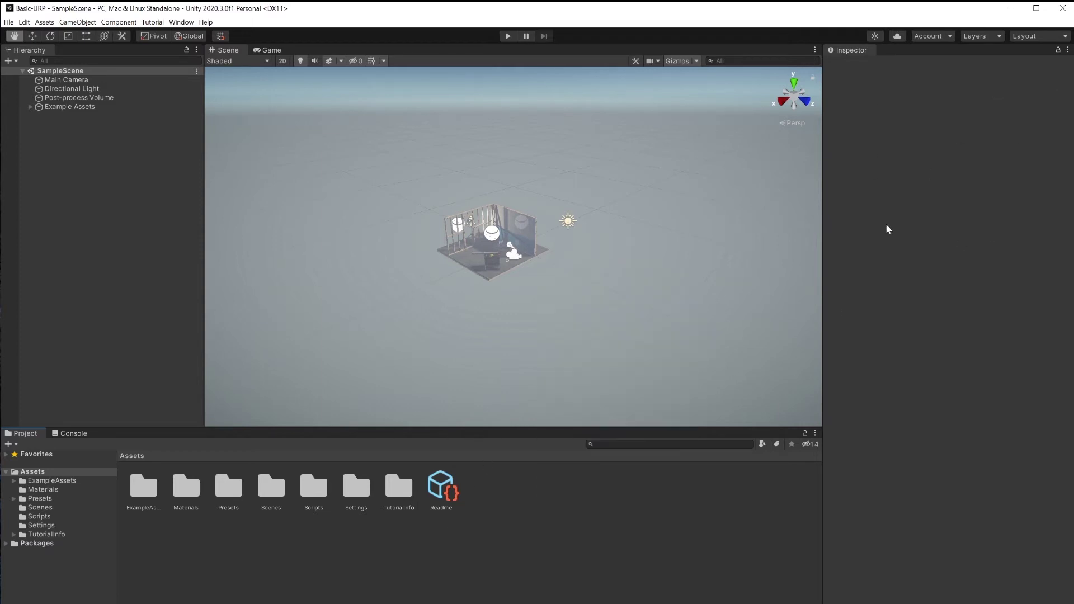
Select and deselect a reflection probe, then orbit, zoom and pan around the workshop room.
{"action": "left_click", "coordinate": [520, 225]}
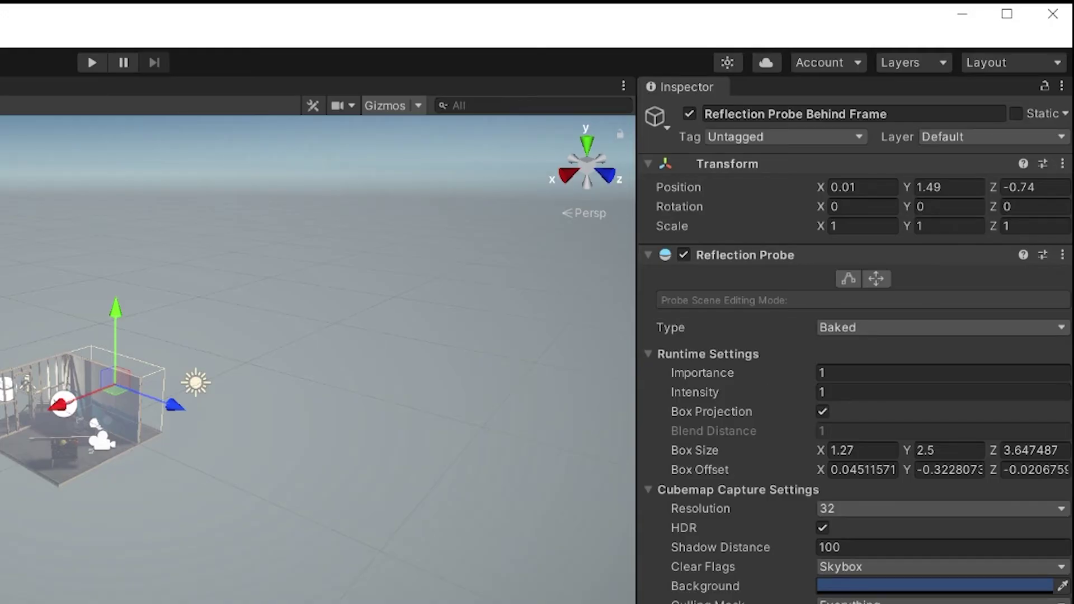
{"action": "left_click", "coordinate": [163, 557]}
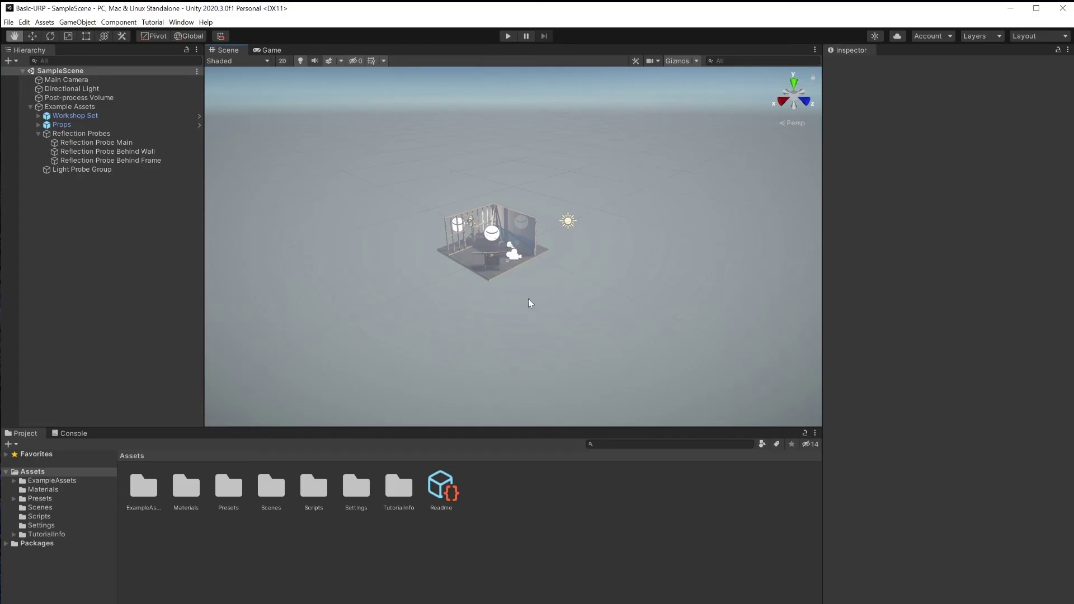
{"action": "key", "text": "alt"}
{"action": "left_click_drag", "start_coordinate": [528, 298], "coordinate": [491, 285], "text": "alt"}
{"action": "right_click_drag", "start_coordinate": [491, 285], "coordinate": [491, 285], "text": "alt"}
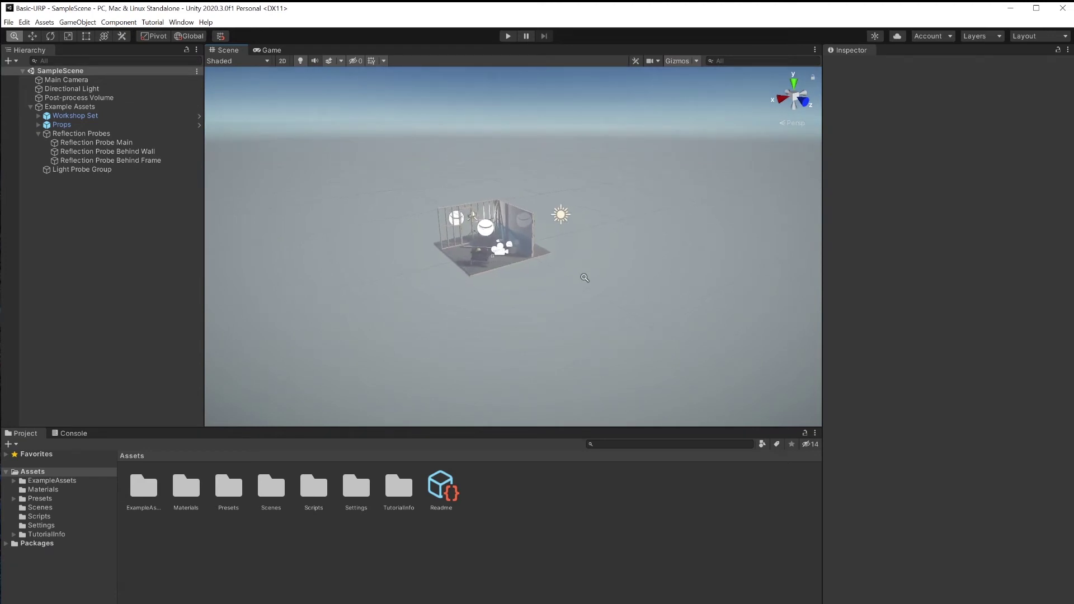
{"action": "right_click_drag", "start_coordinate": [584, 278], "coordinate": [577, 248], "text": "alt"}
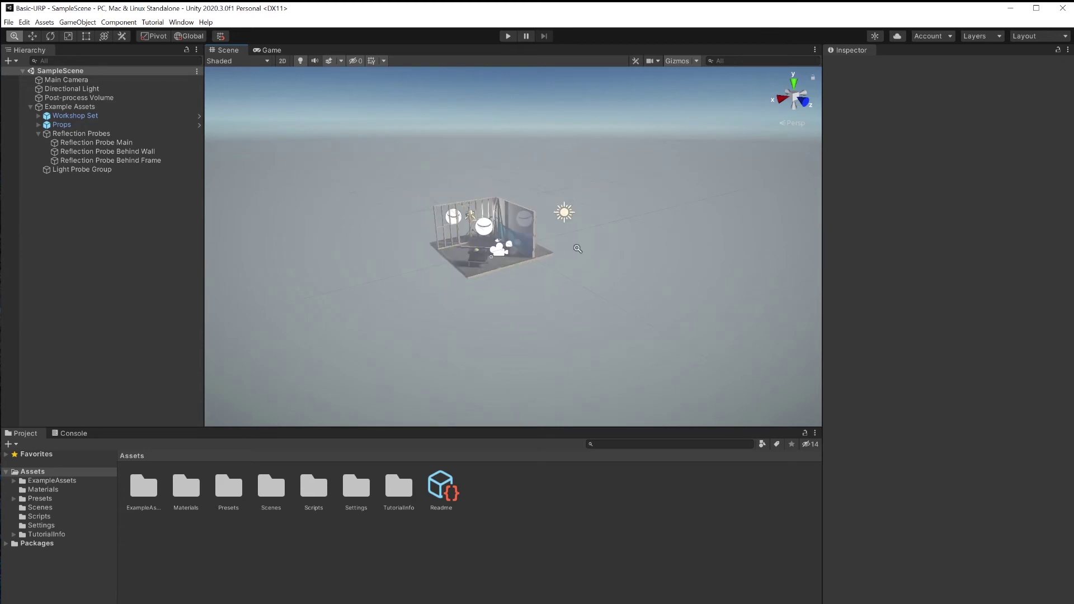
{"action": "left_click_drag", "start_coordinate": [578, 248], "coordinate": [607, 264]}
Switch back to the Move tool and zoom the Scene view in and out.
{"action": "key", "text": "w"}
{"action": "scroll", "coordinate": [541, 280], "scroll_direction": "up", "scroll_amount": 3}
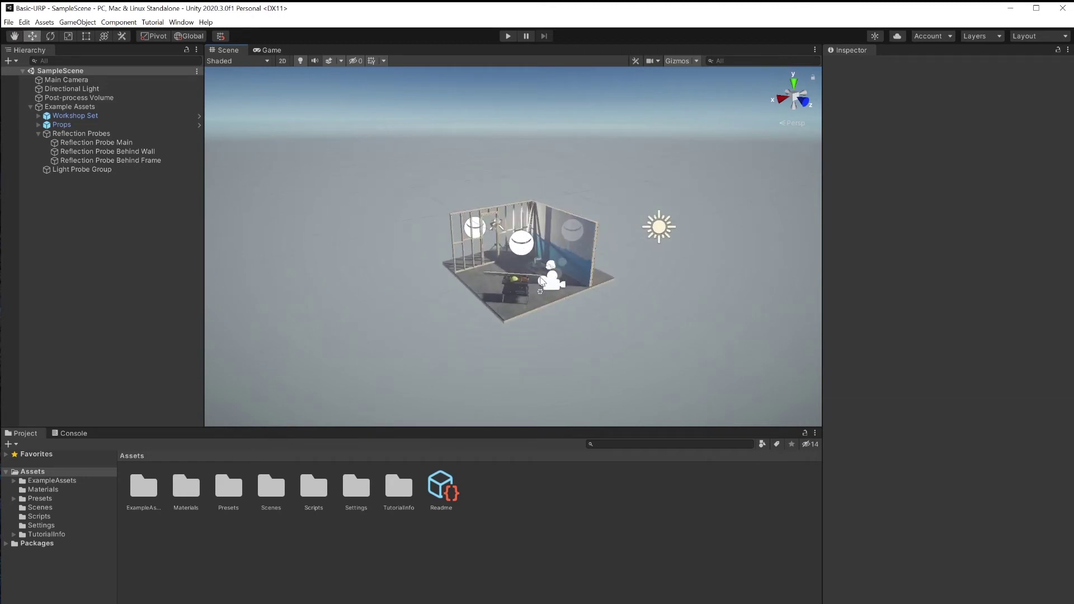
{"action": "scroll", "coordinate": [542, 280], "scroll_direction": "up", "scroll_amount": 5}
{"action": "scroll", "coordinate": [542, 280], "scroll_direction": "down", "scroll_amount": 5}
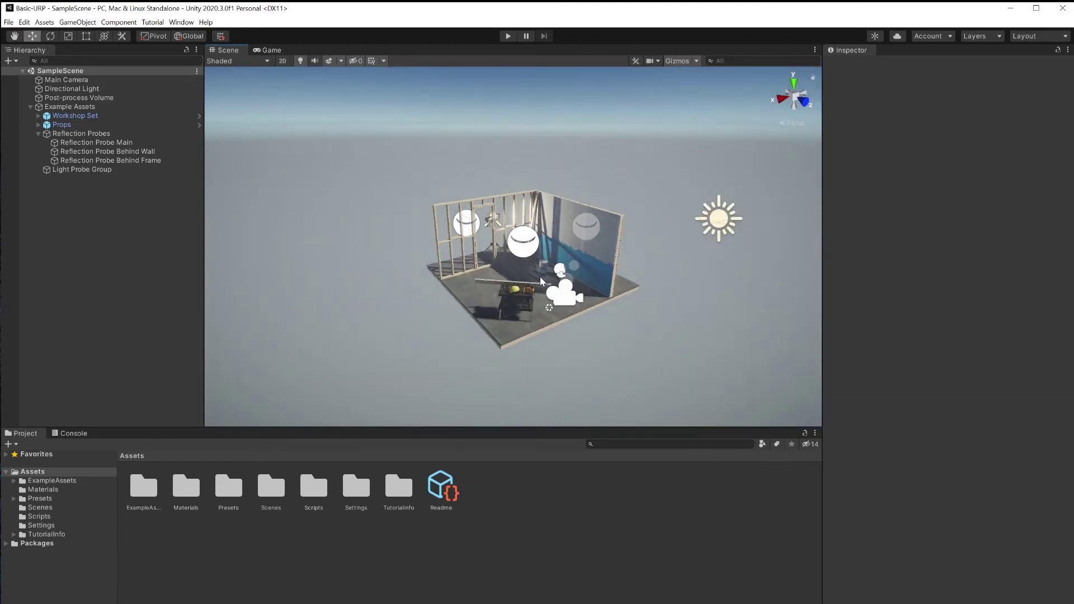
{"action": "scroll", "coordinate": [541, 279], "scroll_direction": "up", "scroll_amount": 5}
{"action": "scroll", "coordinate": [541, 280], "scroll_direction": "down", "scroll_amount": 4}
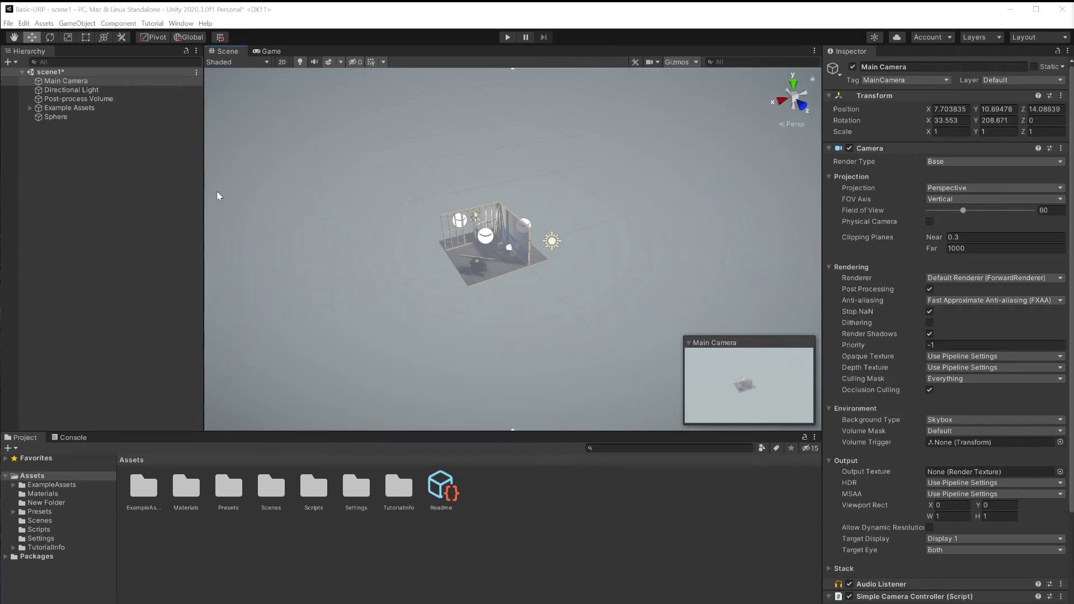
Move the Main Camera vertically to Y 10.6 and check the Game view.
{"action": "left_click", "coordinate": [66, 81]}
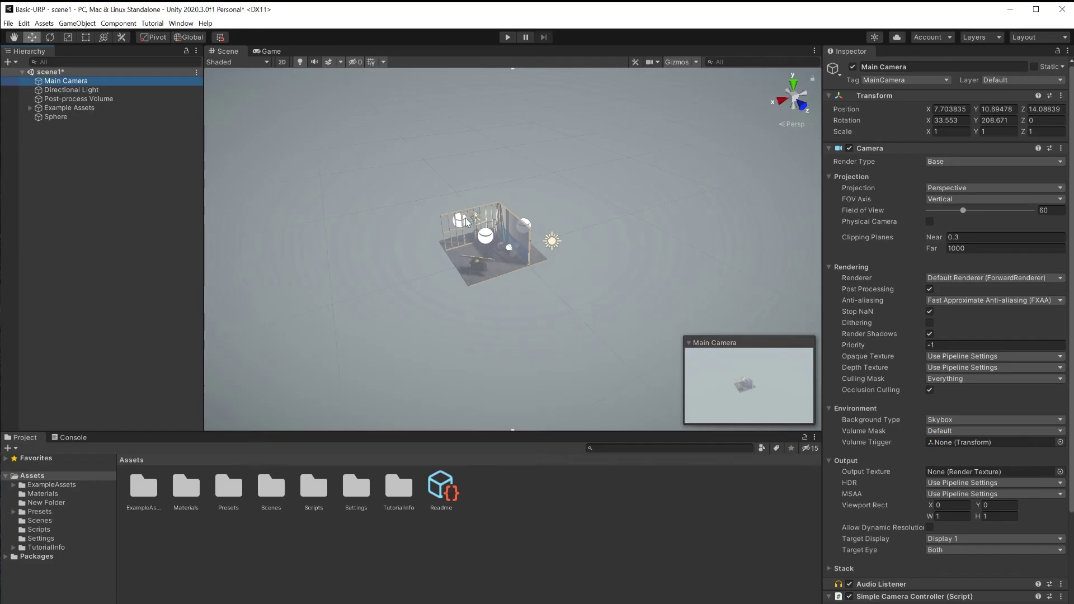
{"action": "left_click", "coordinate": [818, 348]}
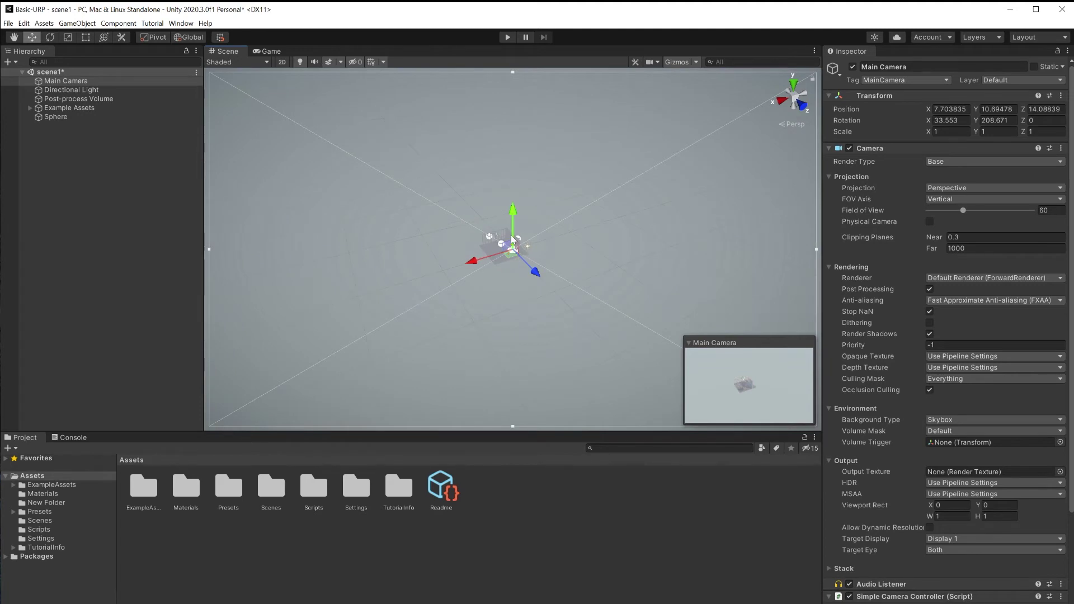
{"action": "left_click_drag", "start_coordinate": [510, 225], "coordinate": [510, 225]}
{"action": "left_click", "coordinate": [274, 52]}
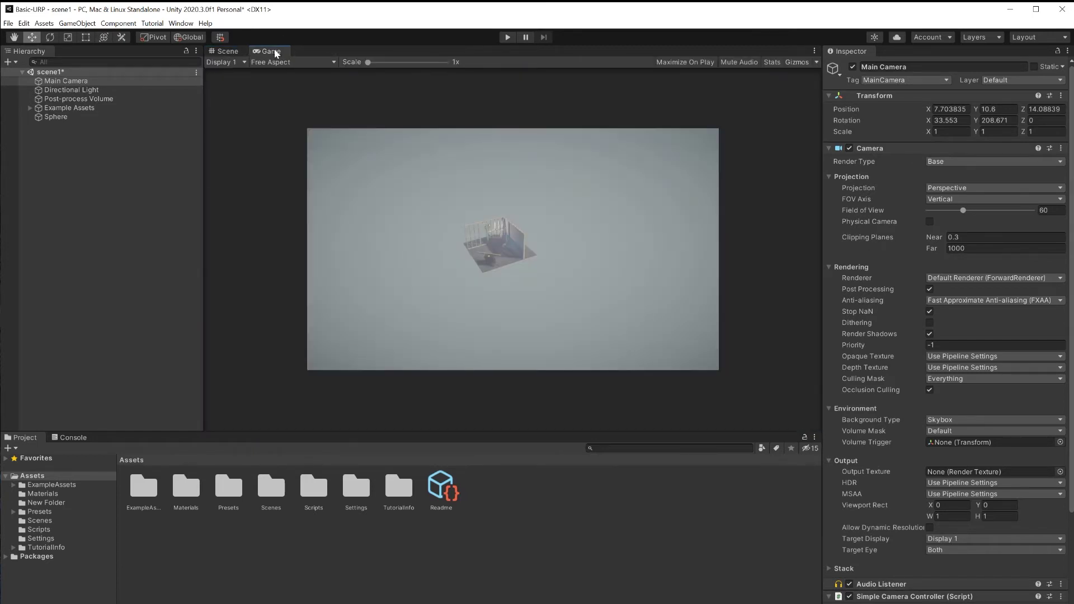
{"action": "left_click", "coordinate": [225, 51]}
Orbit the Scene view around the workshop room and recheck the camera's Game view.
{"action": "scroll", "coordinate": [439, 226], "scroll_direction": "up", "scroll_amount": 3}
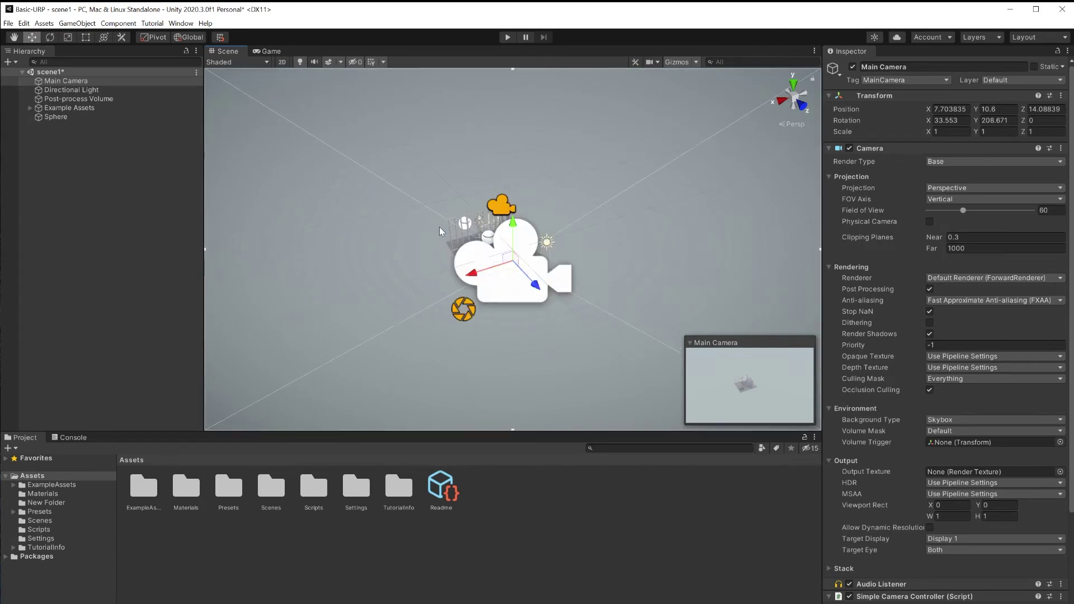
{"action": "scroll", "coordinate": [439, 226], "scroll_direction": "up", "scroll_amount": 10}
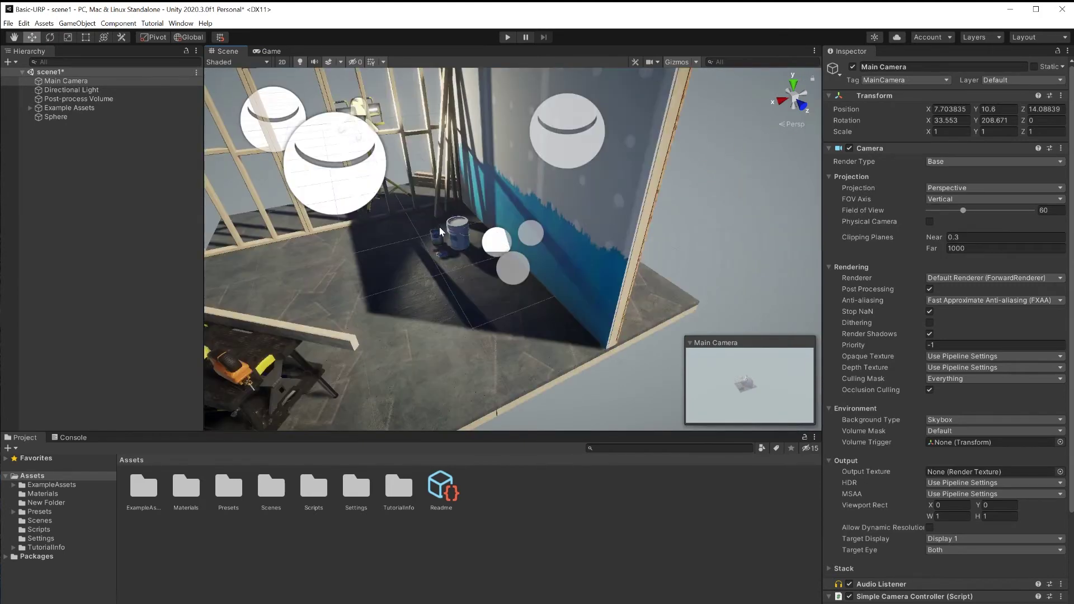
{"action": "left_click_drag", "start_coordinate": [438, 227], "coordinate": [707, 385], "text": "alt"}
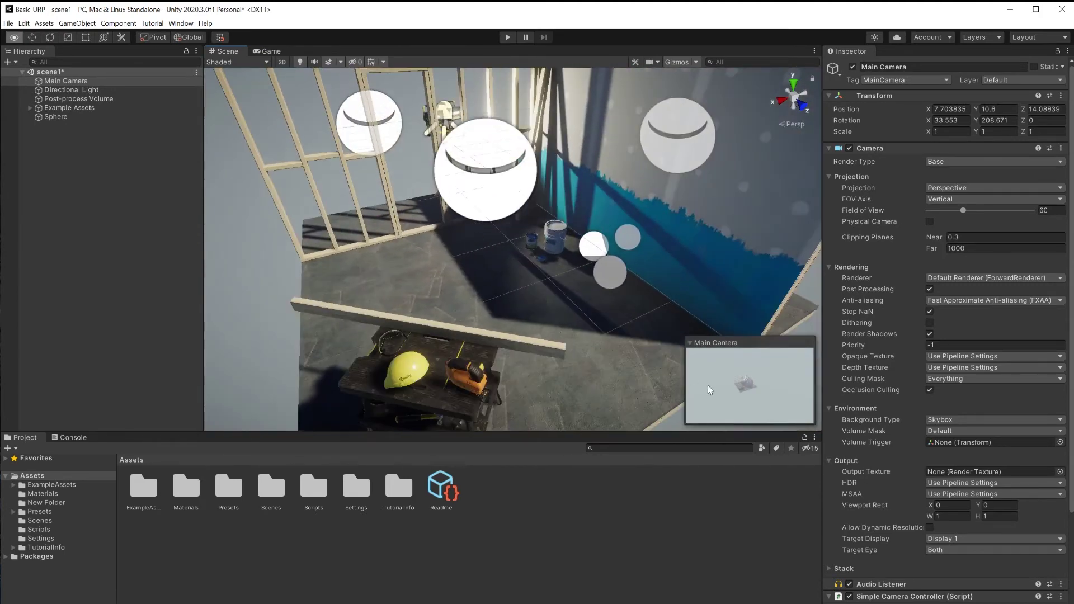
{"action": "left_click_drag", "start_coordinate": [565, 324], "coordinate": [559, 304], "text": "alt"}
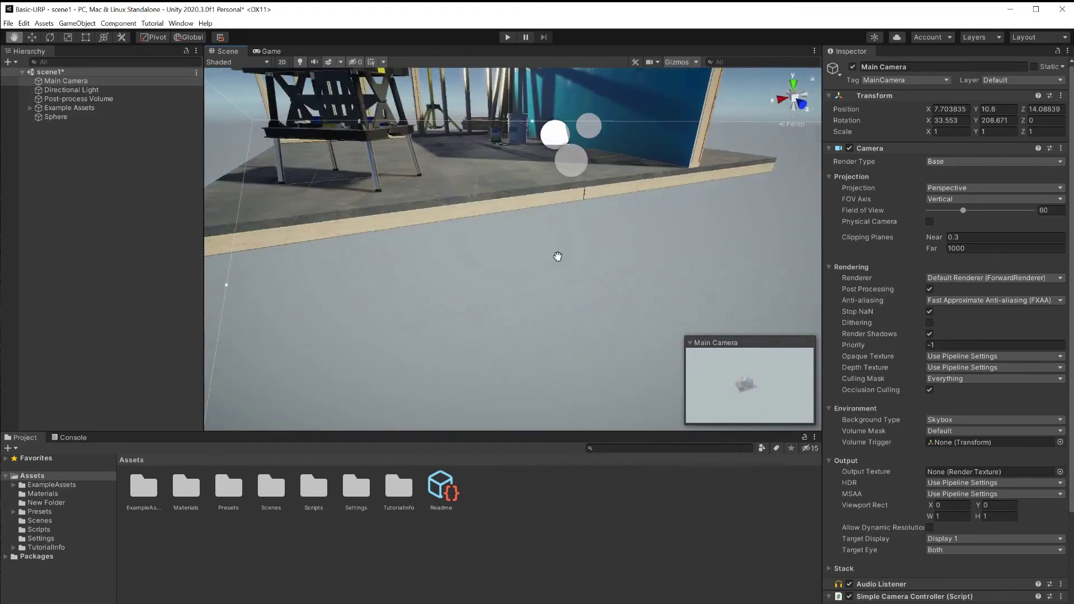
{"action": "left_click_drag", "start_coordinate": [558, 256], "coordinate": [475, 235], "text": "alt"}
{"action": "left_click", "coordinate": [269, 52]}
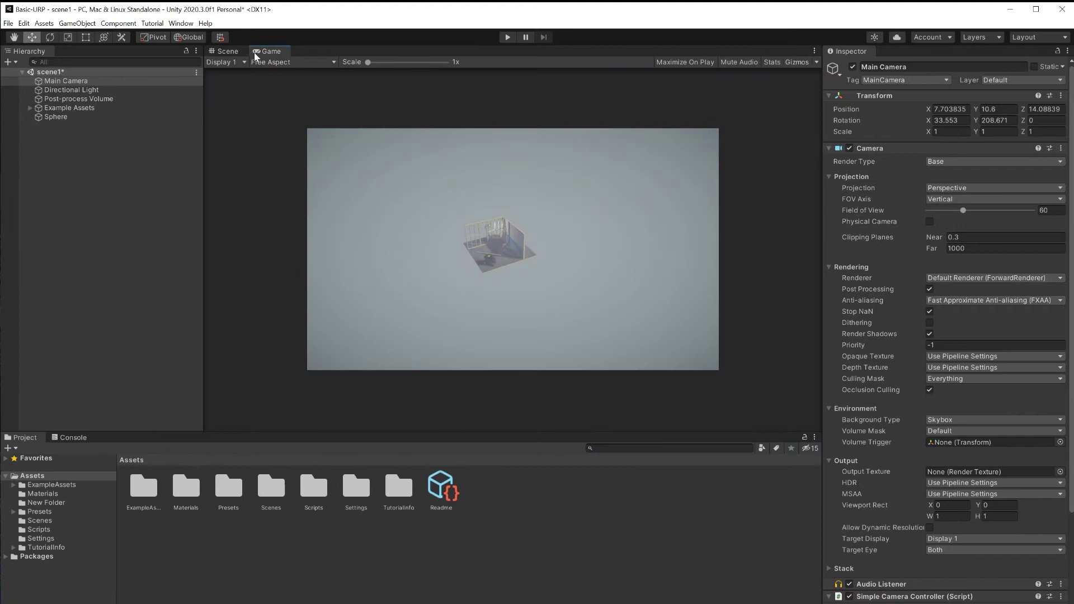
{"action": "left_click", "coordinate": [232, 52]}
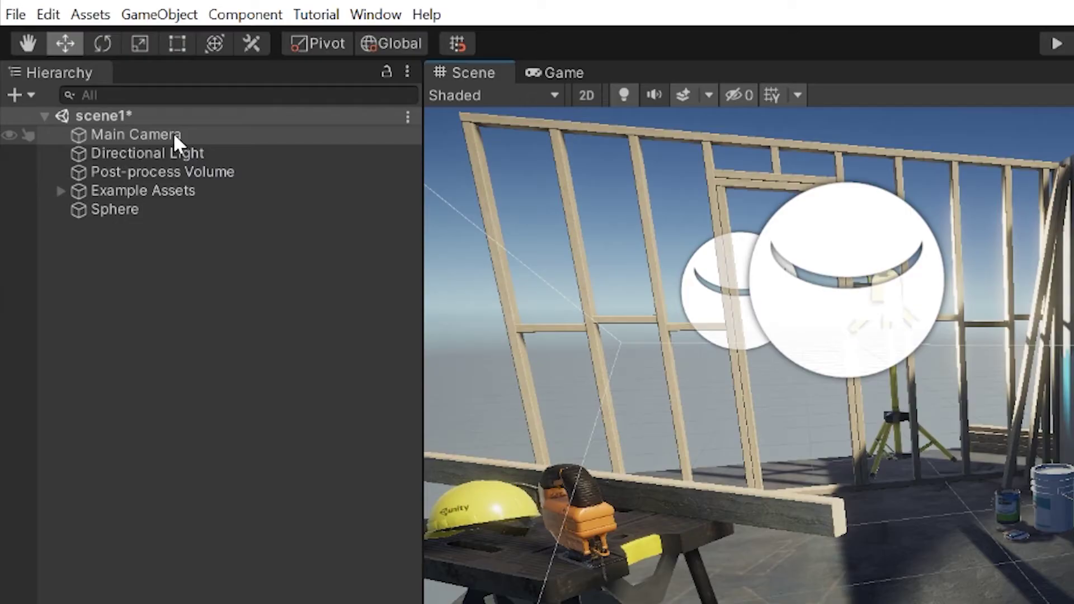
Align the Main Camera with a close-up Scene viewpoint showing the paint bucket and blue cloth.
{"action": "left_click", "coordinate": [84, 82]}
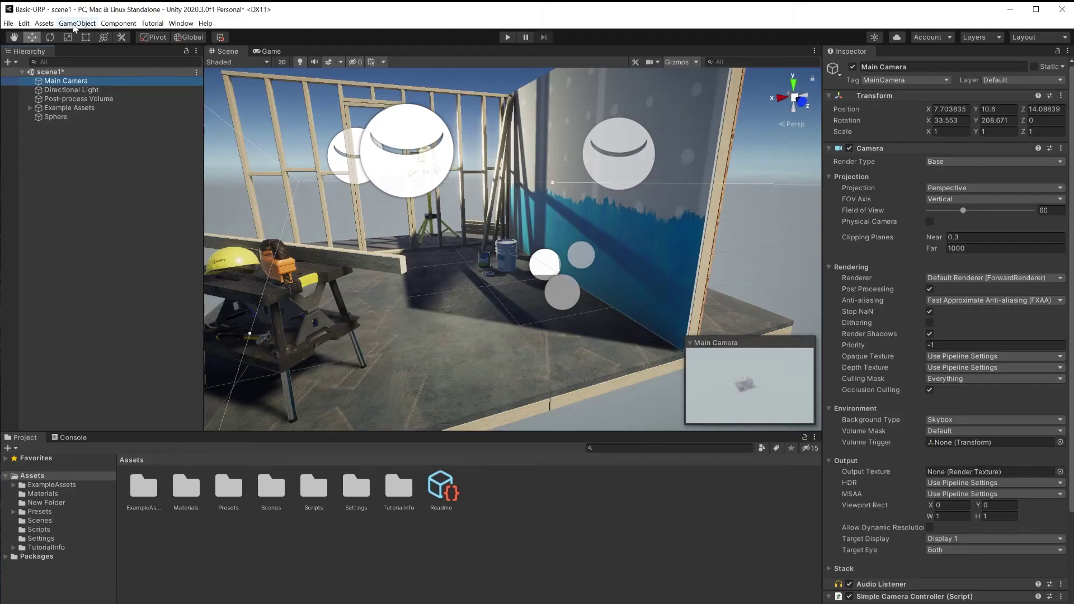
{"action": "left_click", "coordinate": [154, 16]}
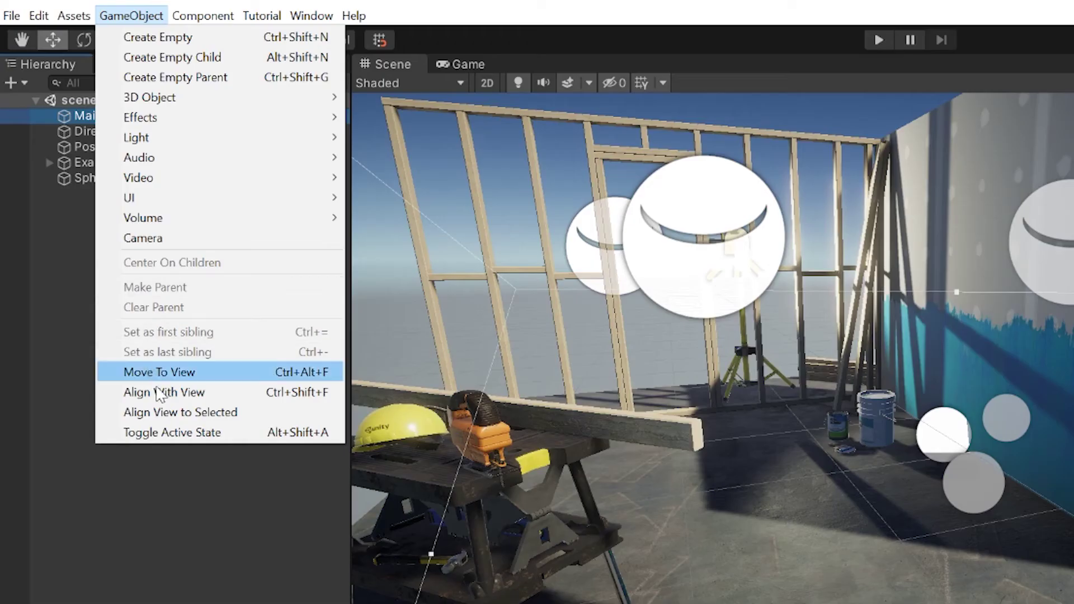
{"action": "left_click", "coordinate": [95, 240]}
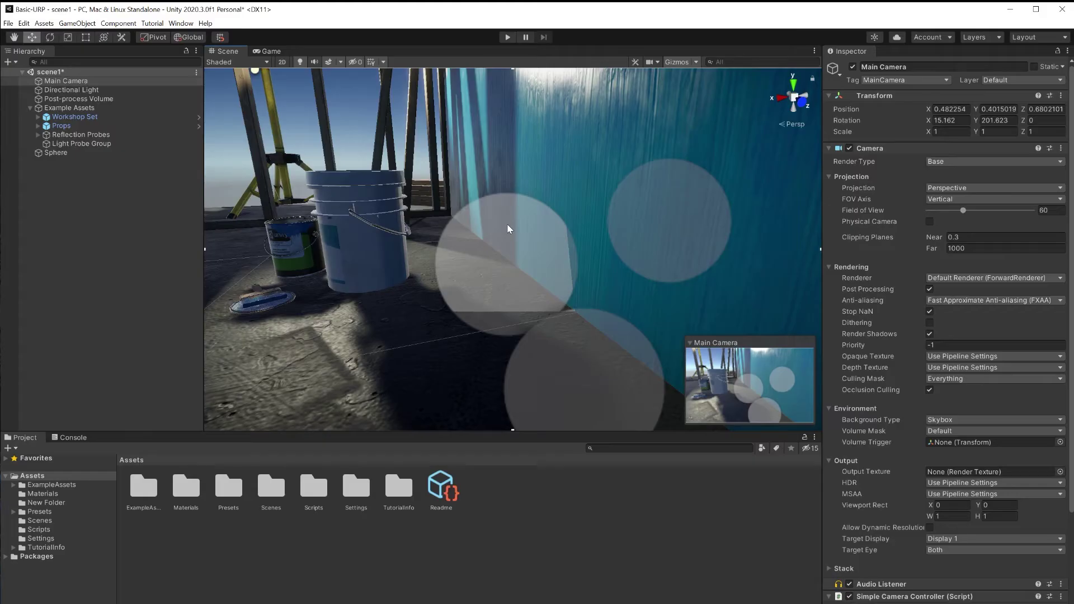
{"action": "right_click_drag", "start_coordinate": [505, 224], "coordinate": [501, 221]}
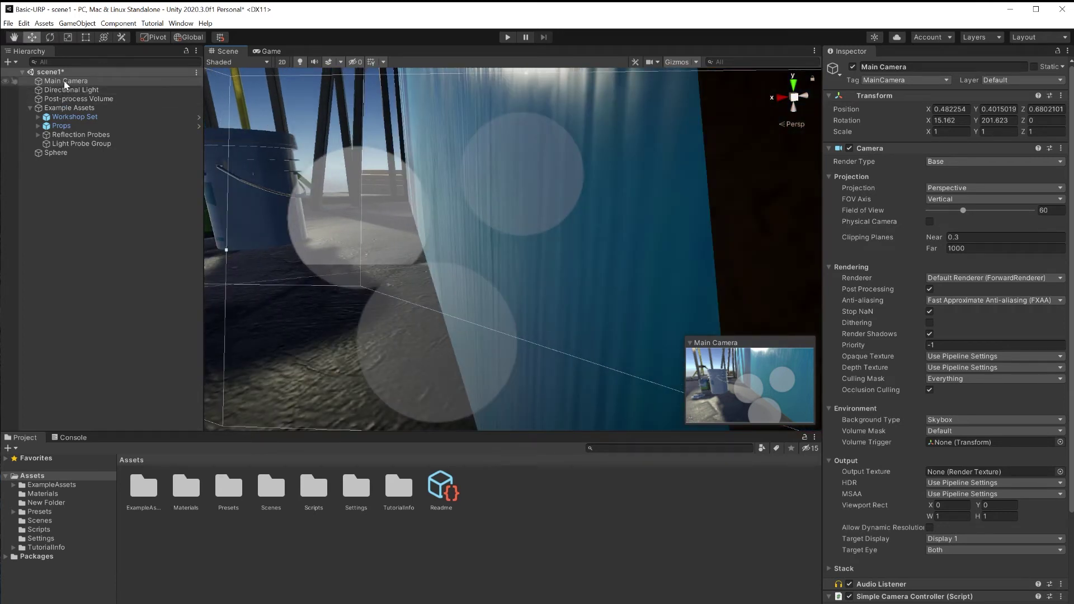
{"action": "left_click", "coordinate": [67, 25]}
{"action": "mouse_move", "coordinate": [82, 109]}
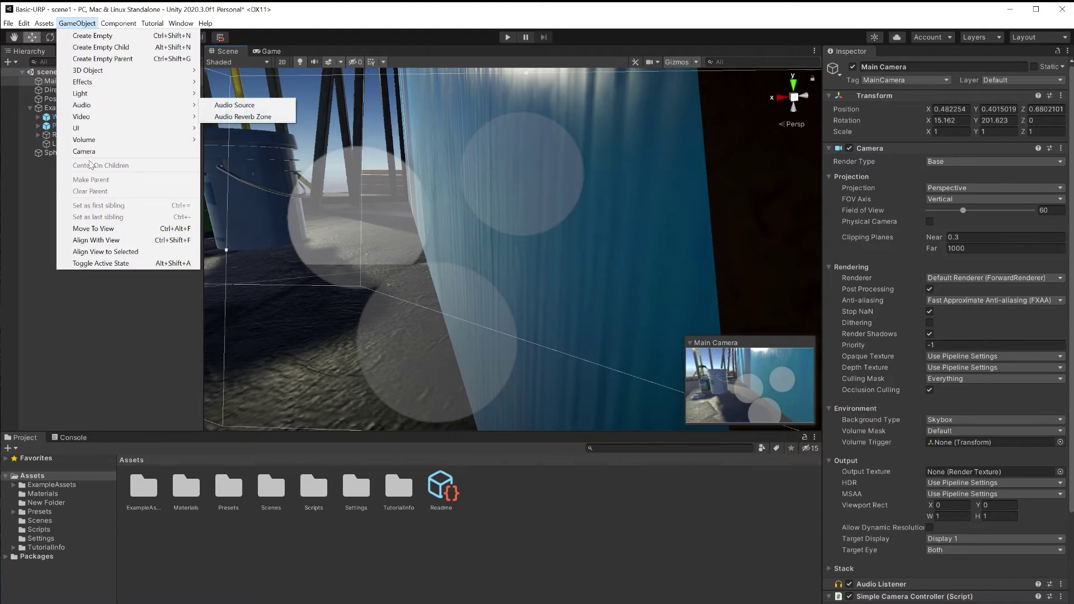
{"action": "left_click", "coordinate": [110, 245]}
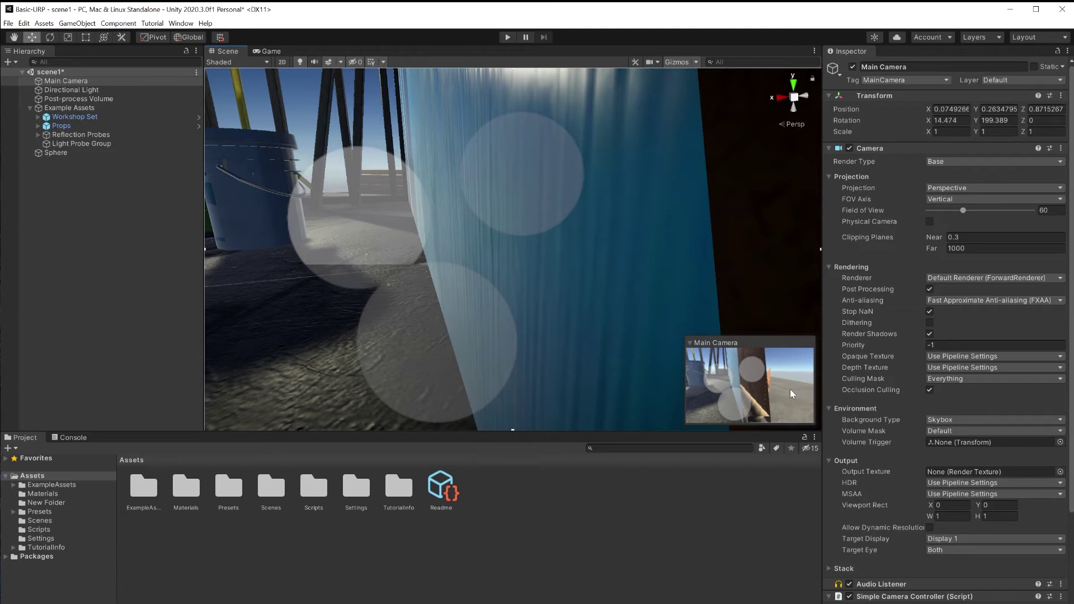
{"action": "left_click", "coordinate": [270, 52]}
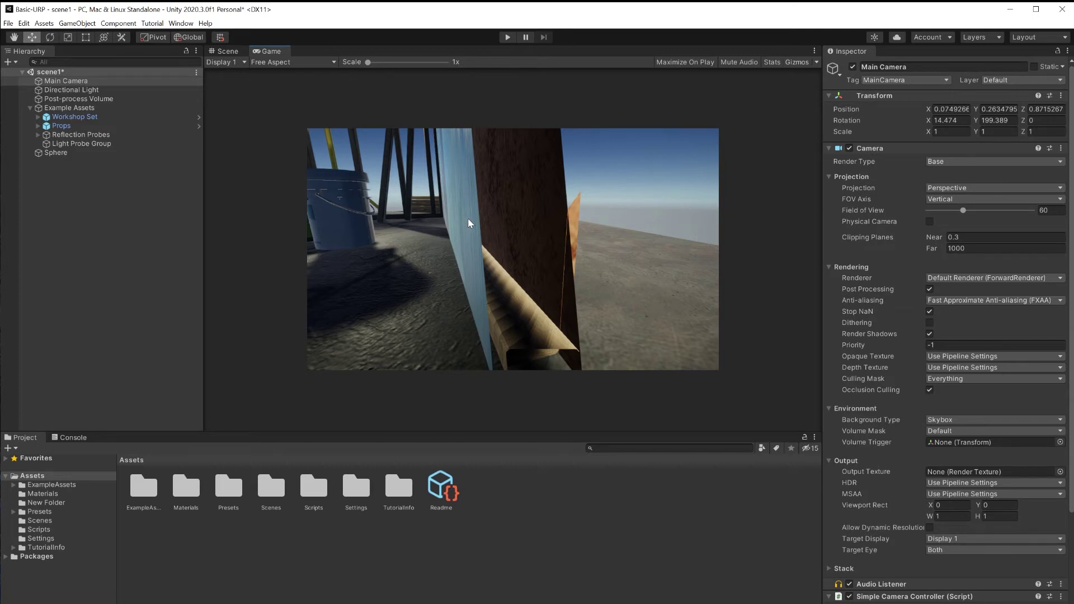
Set the Main Camera's near clipping plane to 0.01 so the close cloth renders unclipped.
{"action": "left_click", "coordinate": [84, 81]}
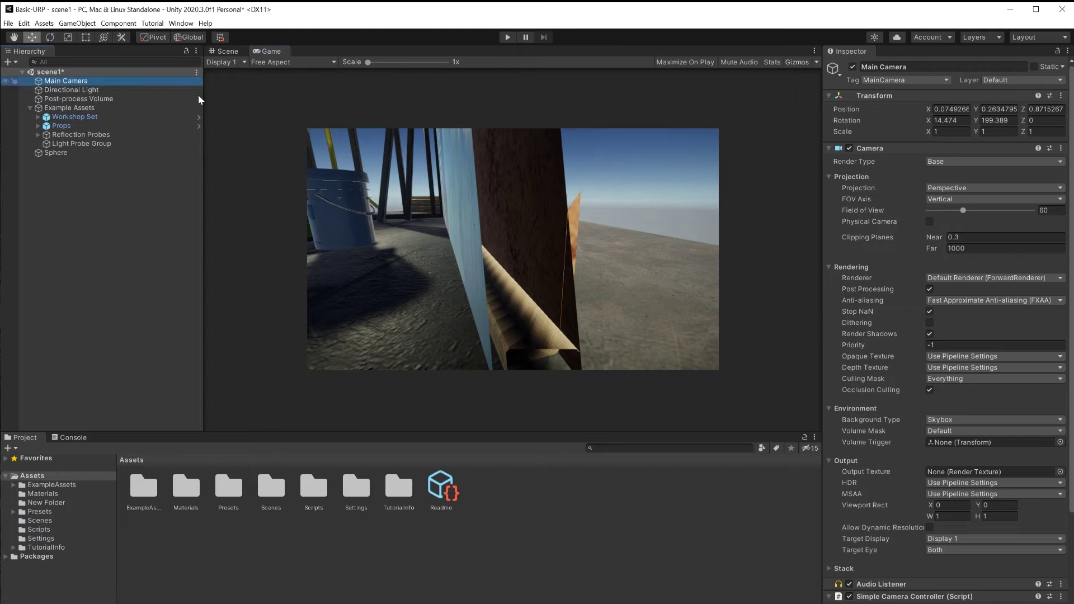
{"action": "left_click", "coordinate": [958, 239]}
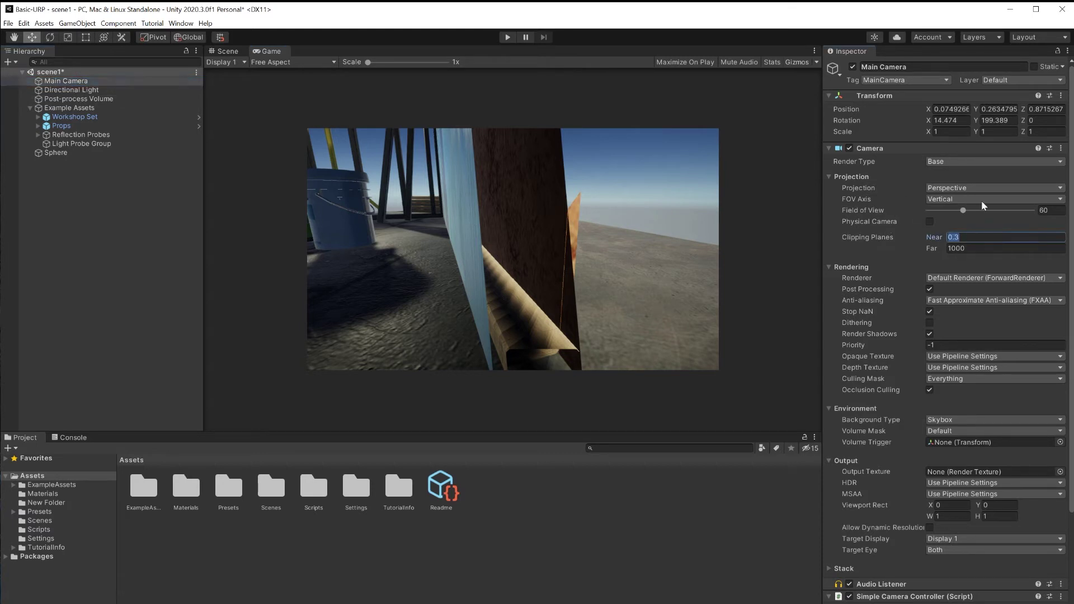
{"action": "type", "text": "0.01"}
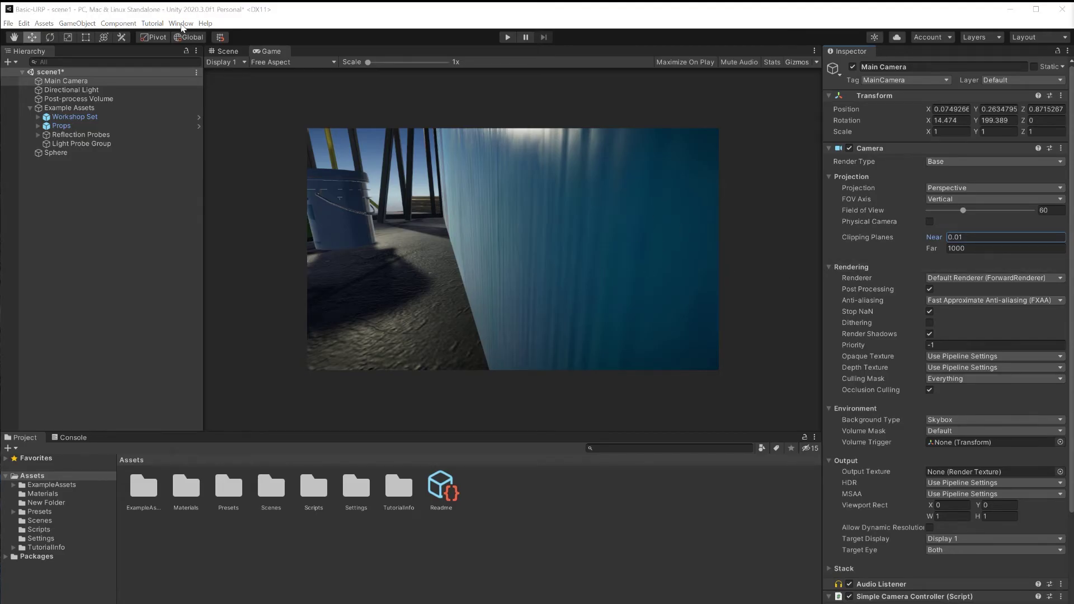
{"action": "left_click", "coordinate": [181, 23]}
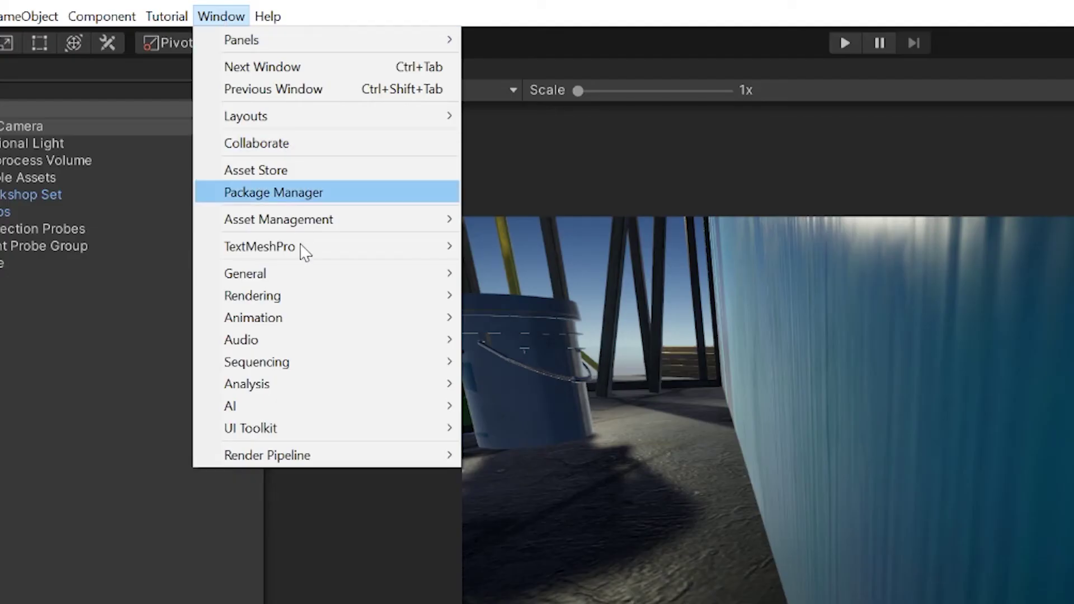
Dock the Lighting settings beside the Inspector and turn off Auto Generate lighting.
{"action": "mouse_move", "coordinate": [230, 171]}
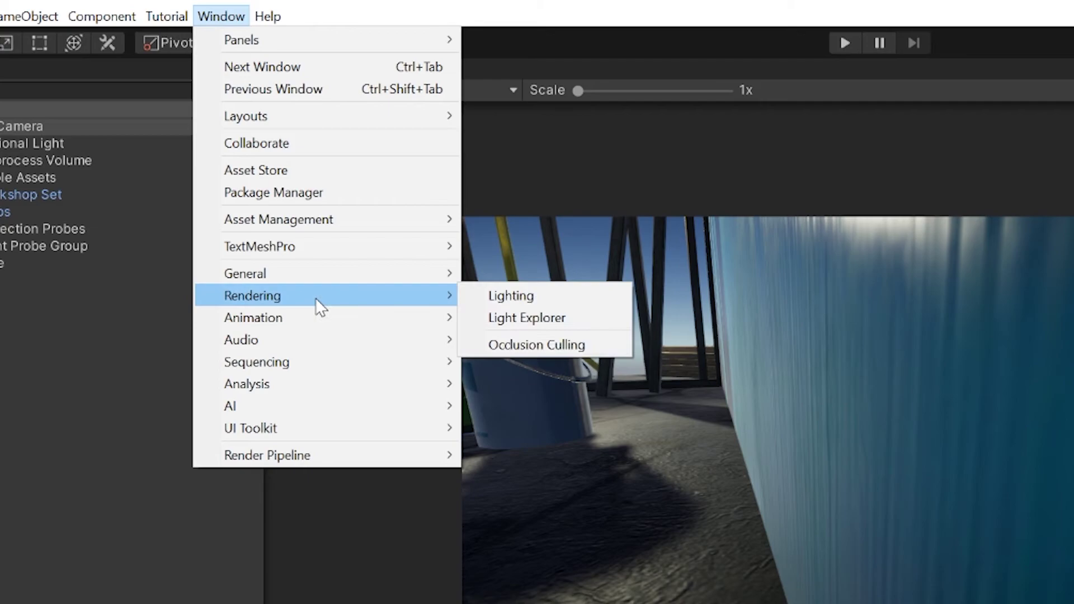
{"action": "left_click", "coordinate": [525, 302]}
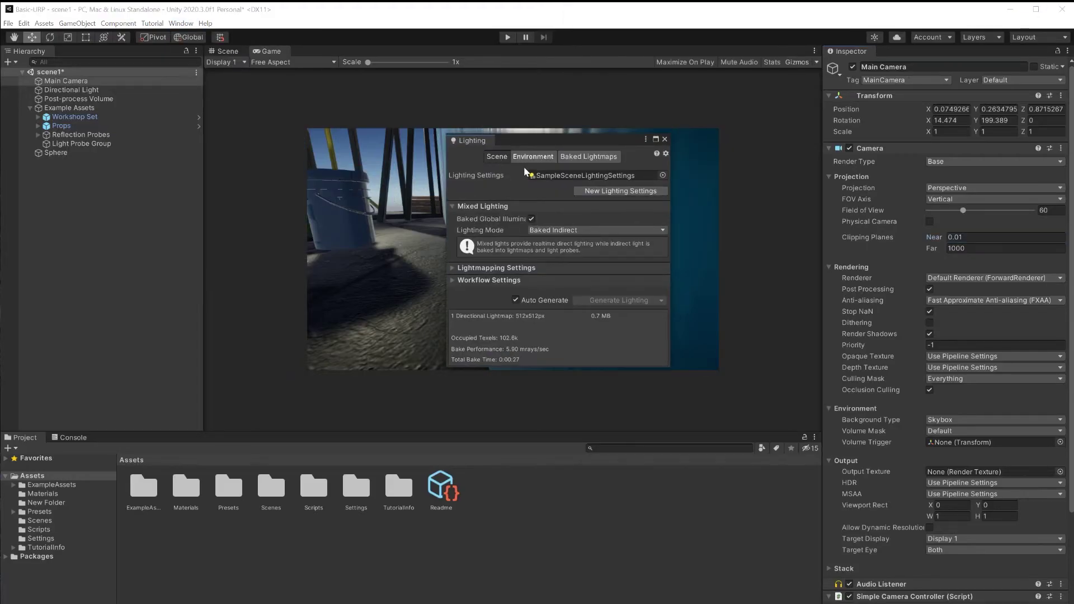
{"action": "left_click_drag", "start_coordinate": [471, 137], "coordinate": [890, 63]}
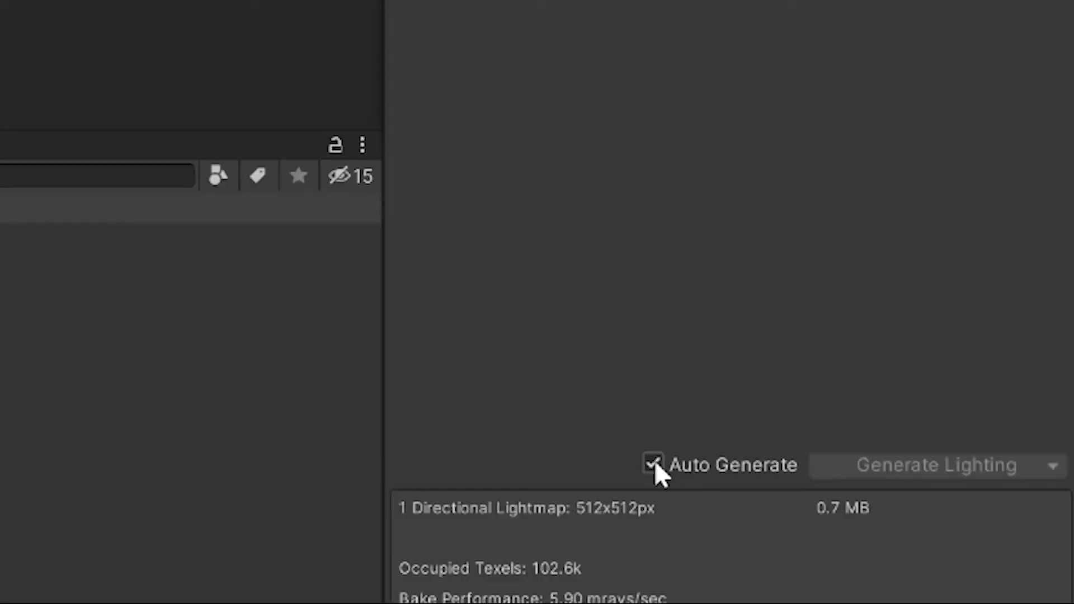
{"action": "left_click", "coordinate": [653, 463]}
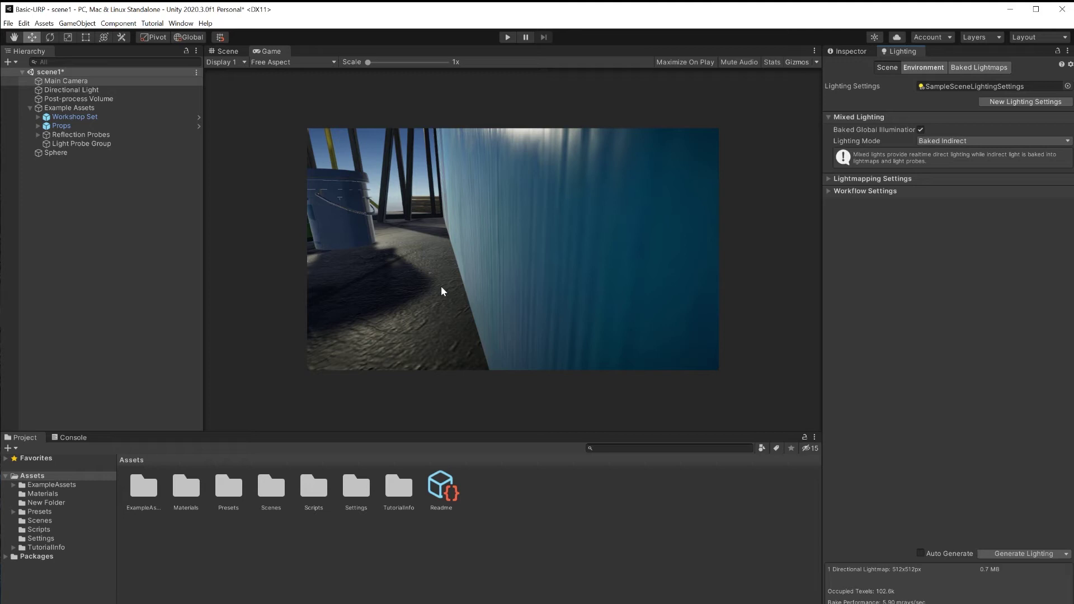
{"action": "left_click", "coordinate": [920, 554]}
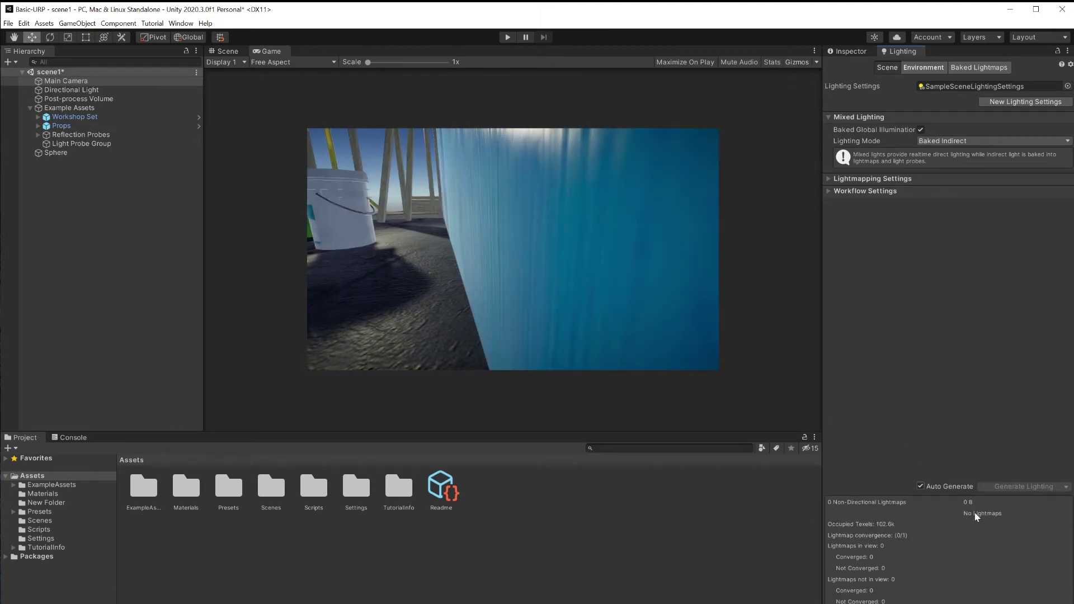
{"action": "left_click", "coordinate": [921, 475]}
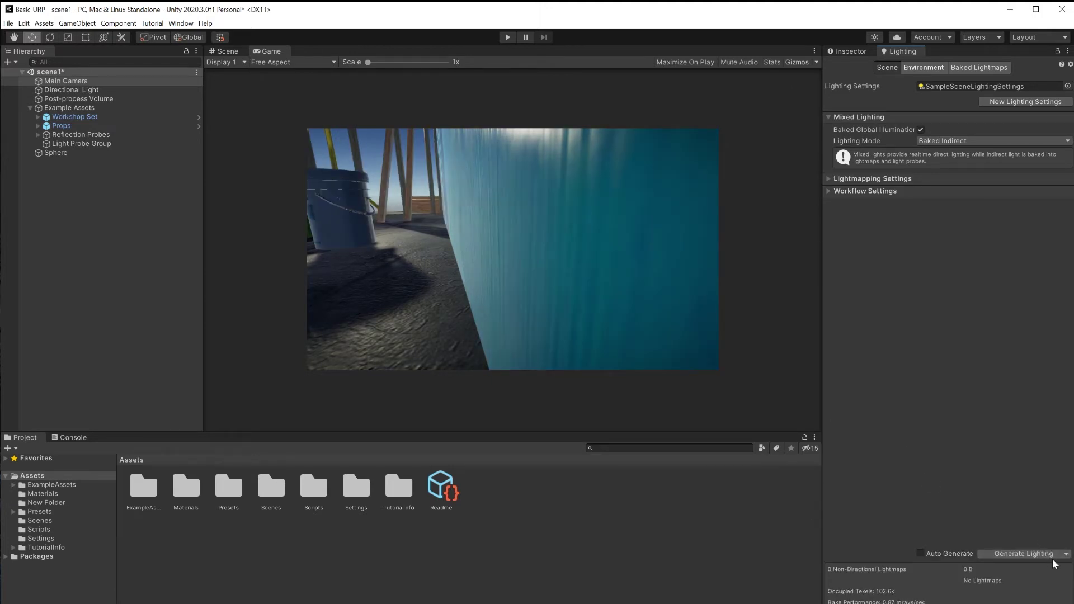
{"action": "left_click", "coordinate": [1066, 554]}
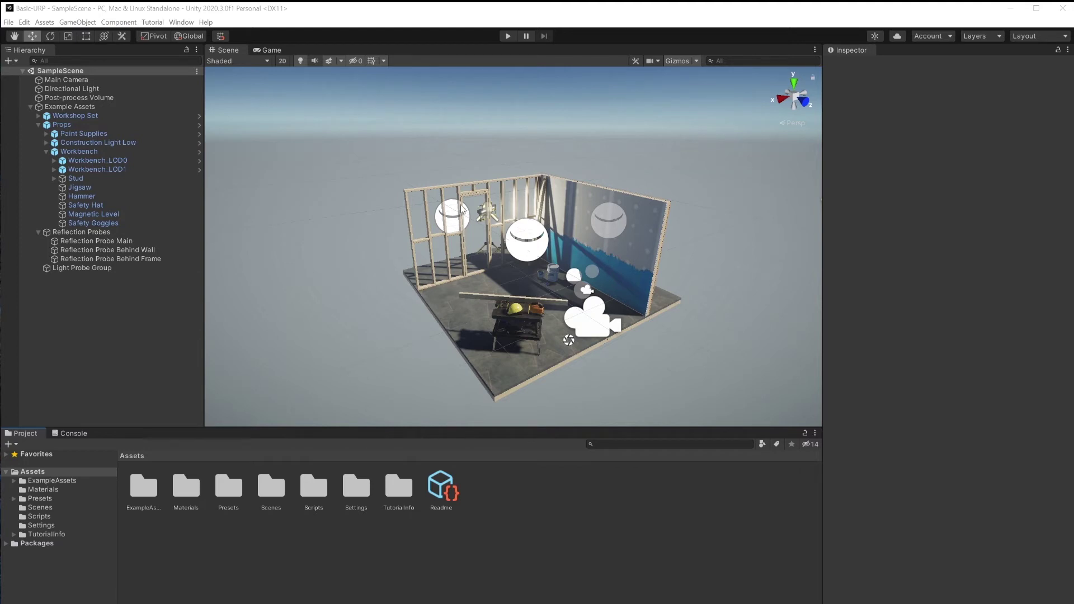
Add a Sphere, drag it toward the camera to Z -0.818, and preview in Play mode.
{"action": "left_click", "coordinate": [70, 23]}
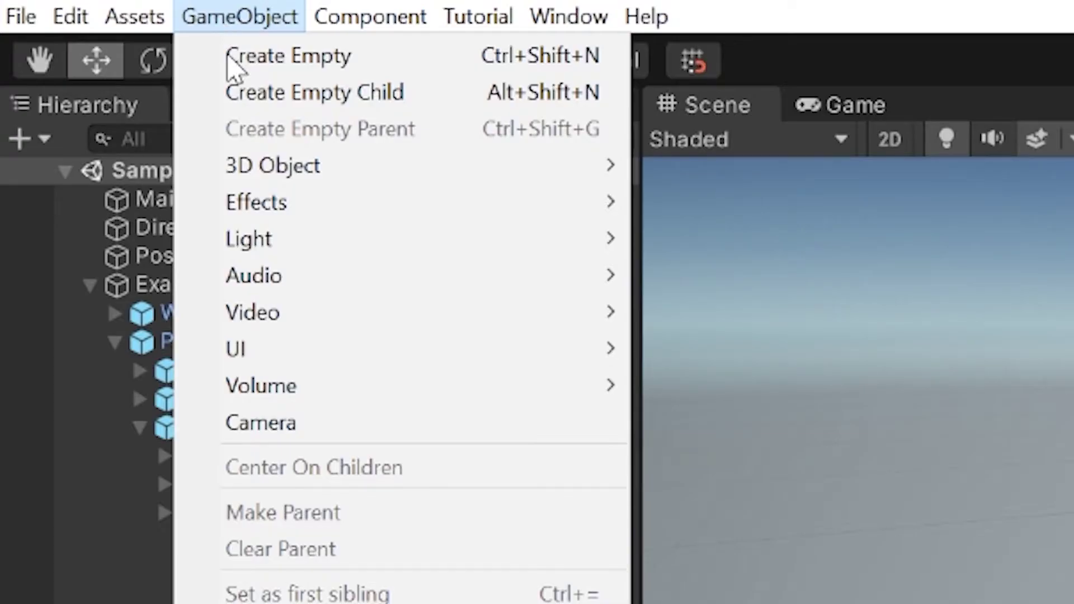
{"action": "mouse_move", "coordinate": [246, 178]}
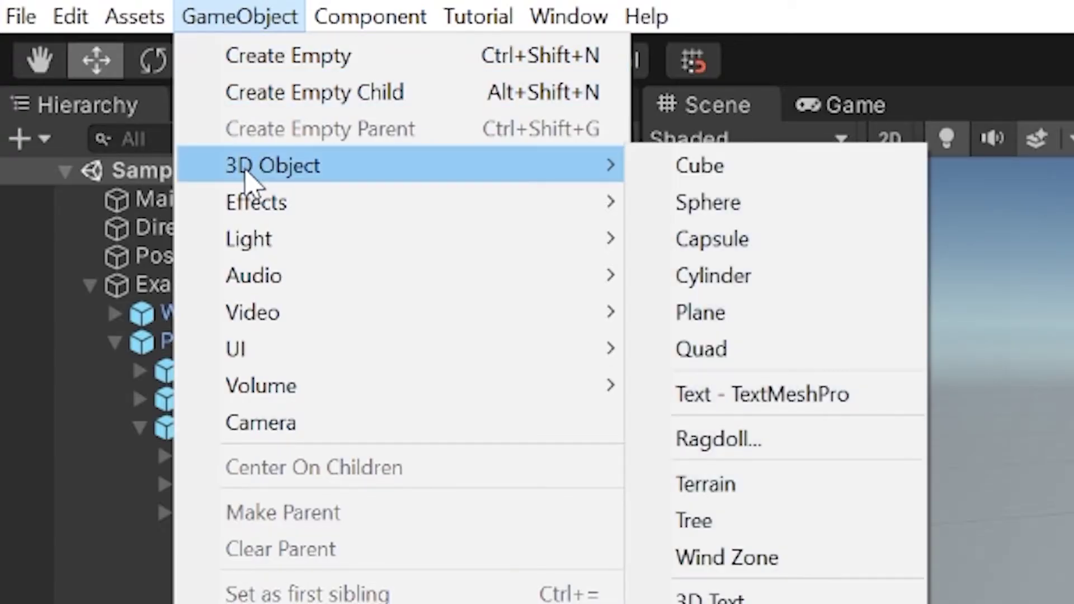
{"action": "left_click", "coordinate": [757, 204]}
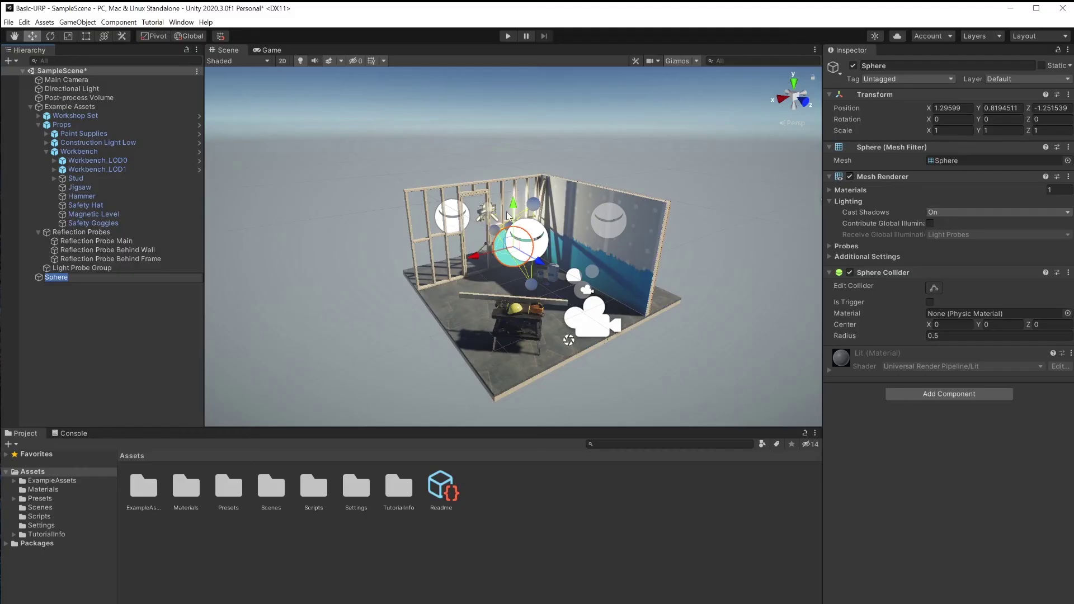
{"action": "scroll", "coordinate": [515, 222], "scroll_direction": "up", "scroll_amount": 10}
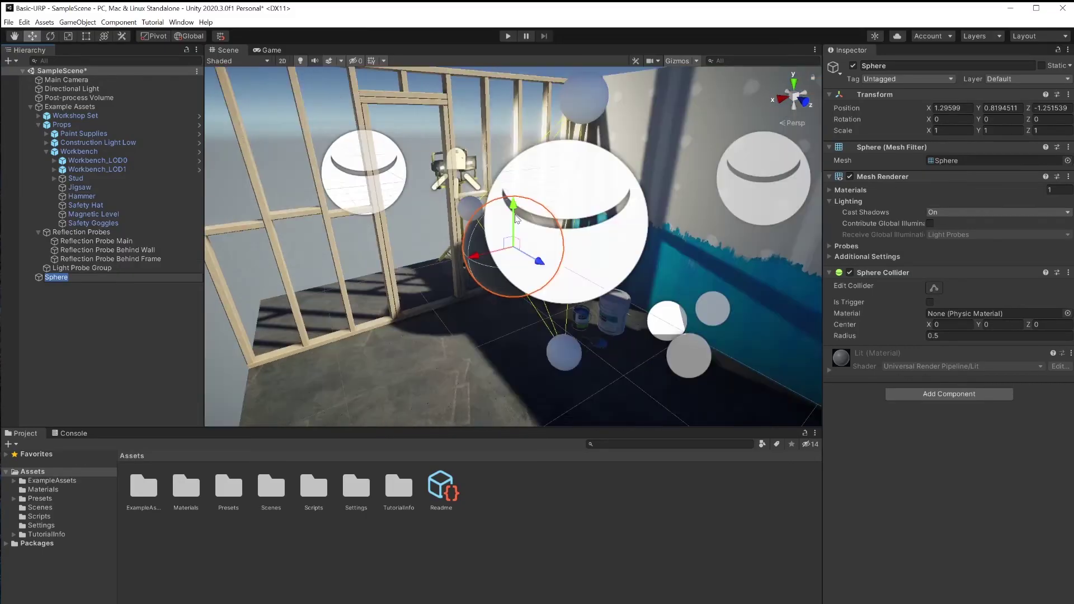
{"action": "scroll", "coordinate": [515, 220], "scroll_direction": "up", "scroll_amount": 3}
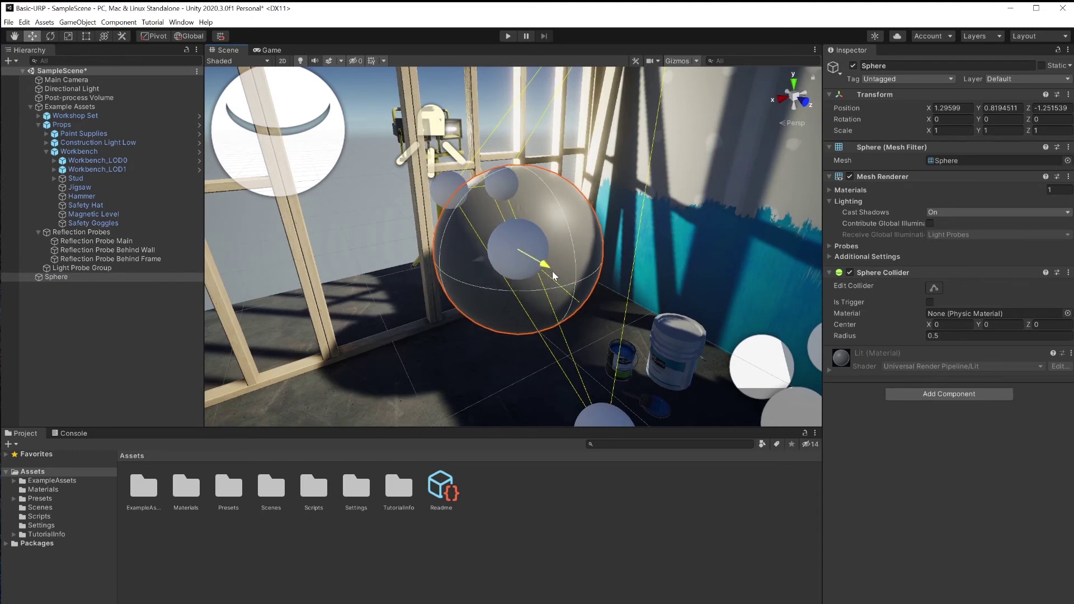
{"action": "left_click_drag", "start_coordinate": [552, 271], "coordinate": [589, 297]}
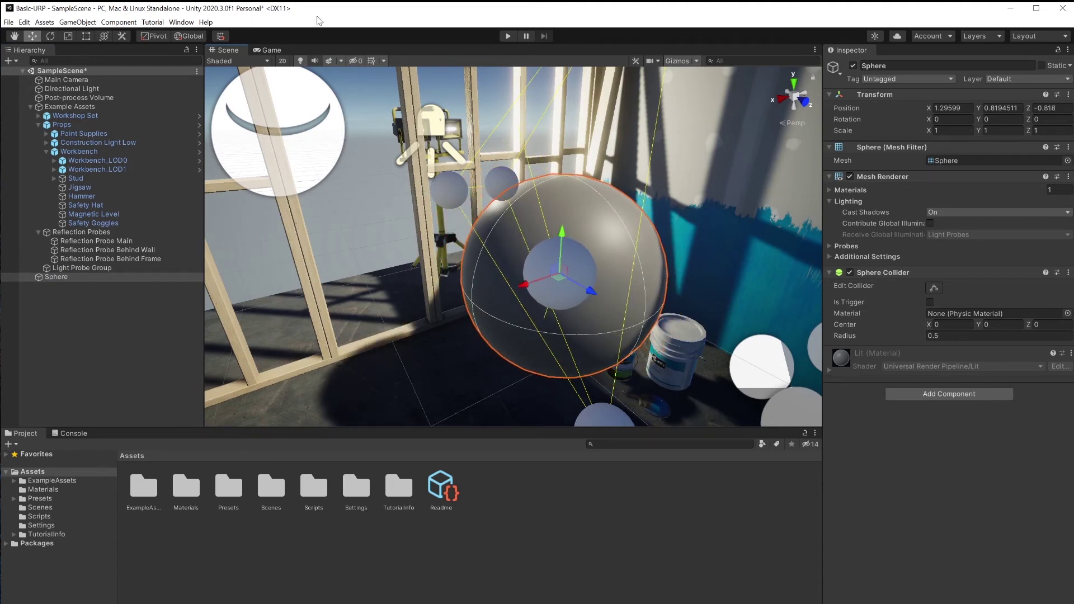
{"action": "left_click", "coordinate": [508, 36]}
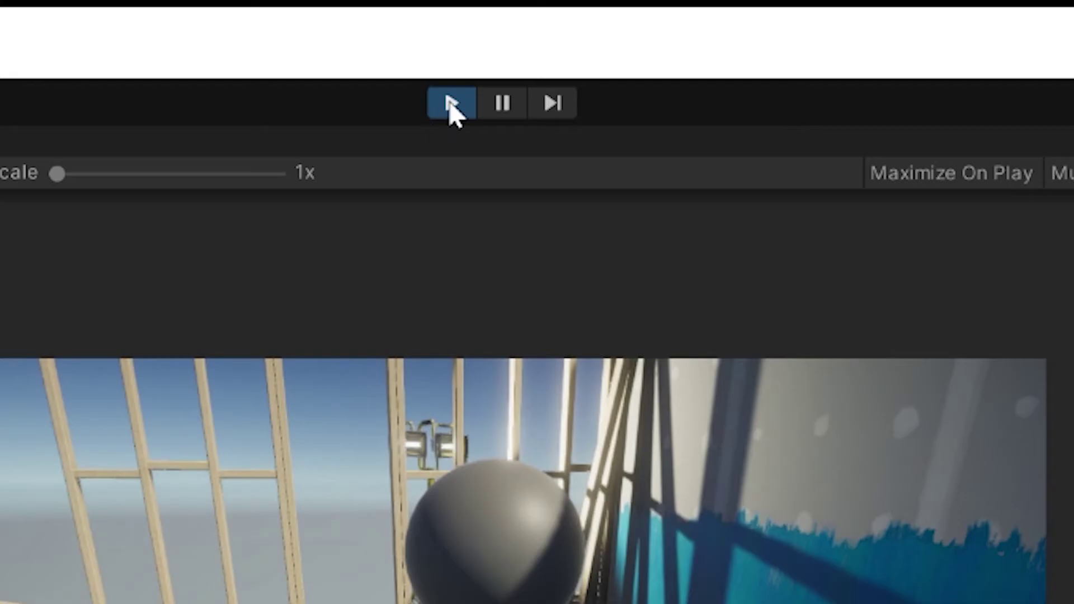
Stop Play mode and, in the Scene view, raise the Sphere to Y 3.08, Z 0.503.
{"action": "left_click", "coordinate": [508, 36]}
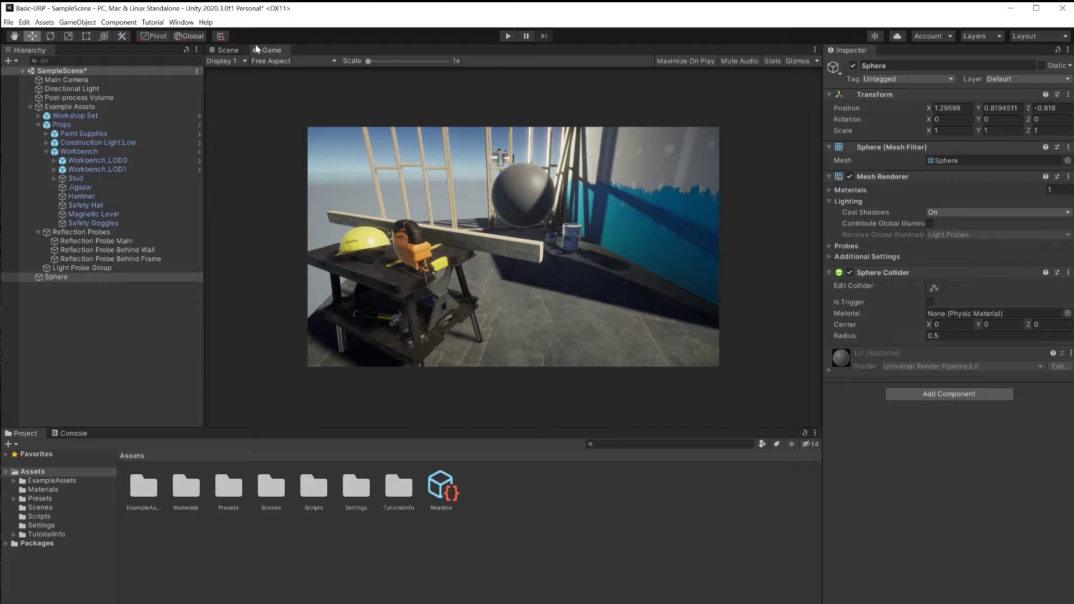
{"action": "left_click", "coordinate": [231, 50]}
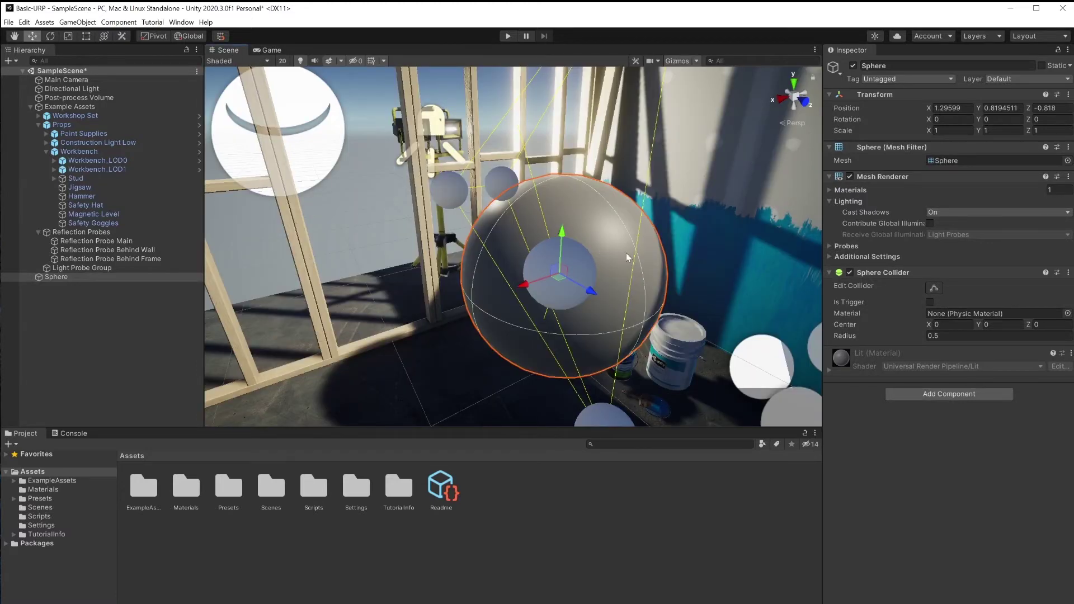
{"action": "scroll", "coordinate": [623, 294], "scroll_direction": "down", "scroll_amount": 5}
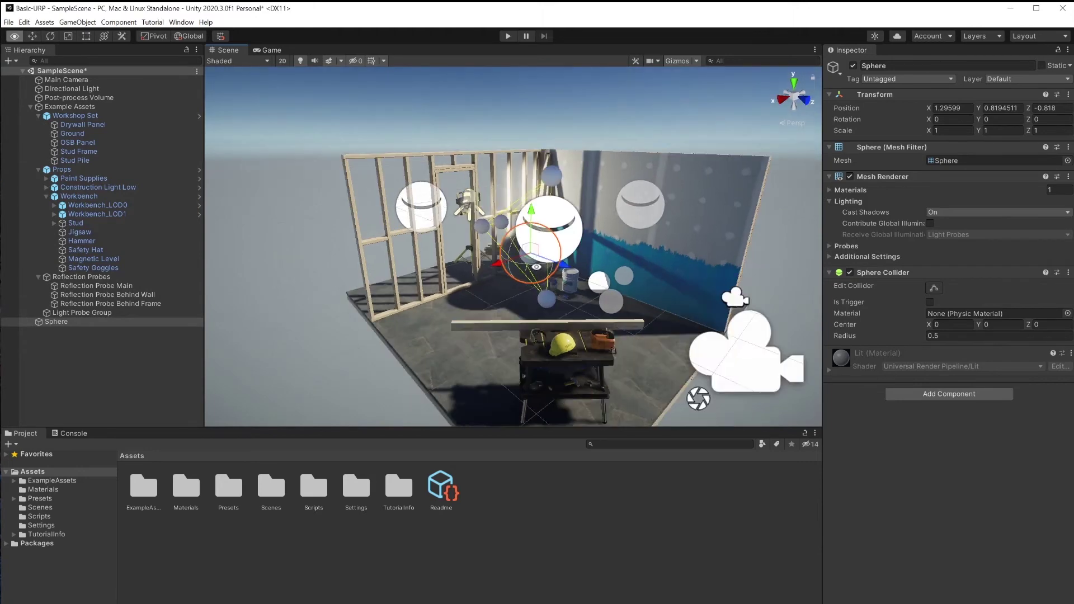
{"action": "left_click_drag", "start_coordinate": [623, 293], "coordinate": [652, 290], "text": "alt"}
{"action": "key", "text": "w"}
{"action": "left_click_drag", "start_coordinate": [536, 223], "coordinate": [514, 61]}
{"action": "left_click_drag", "start_coordinate": [555, 142], "coordinate": [578, 129], "text": "alt"}
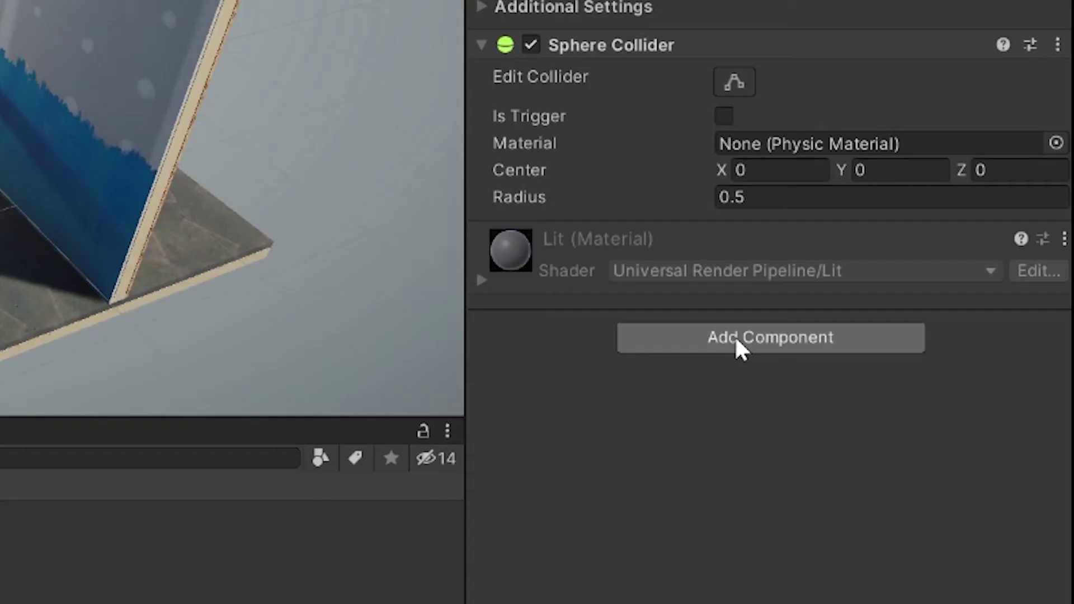
Add a Rigidbody component to the Sphere via the 'rig' search and test its fall.
{"action": "left_click", "coordinate": [936, 394]}
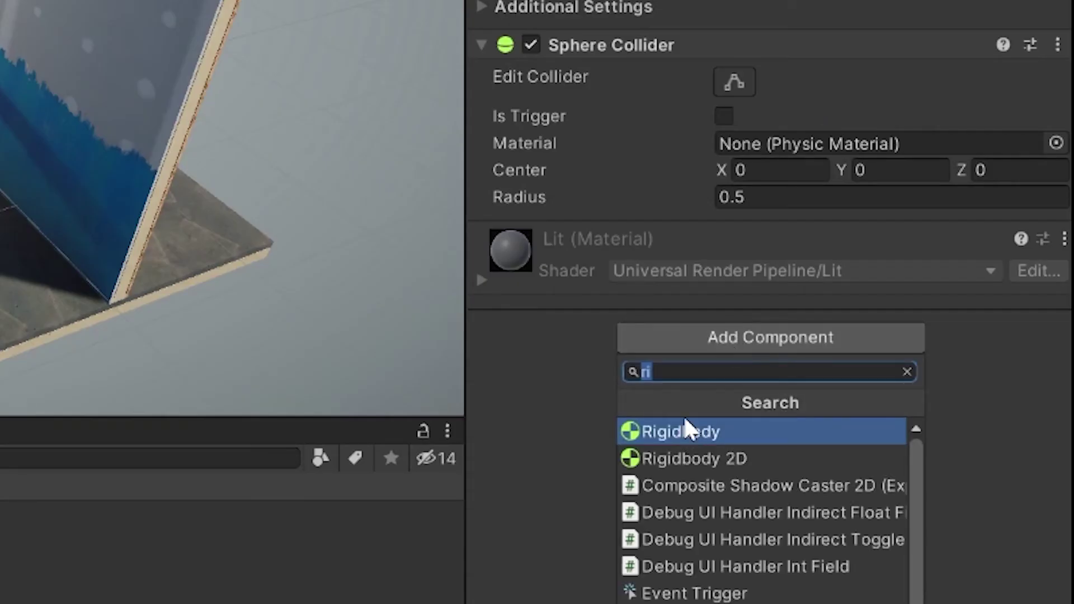
{"action": "type", "text": "rig"}
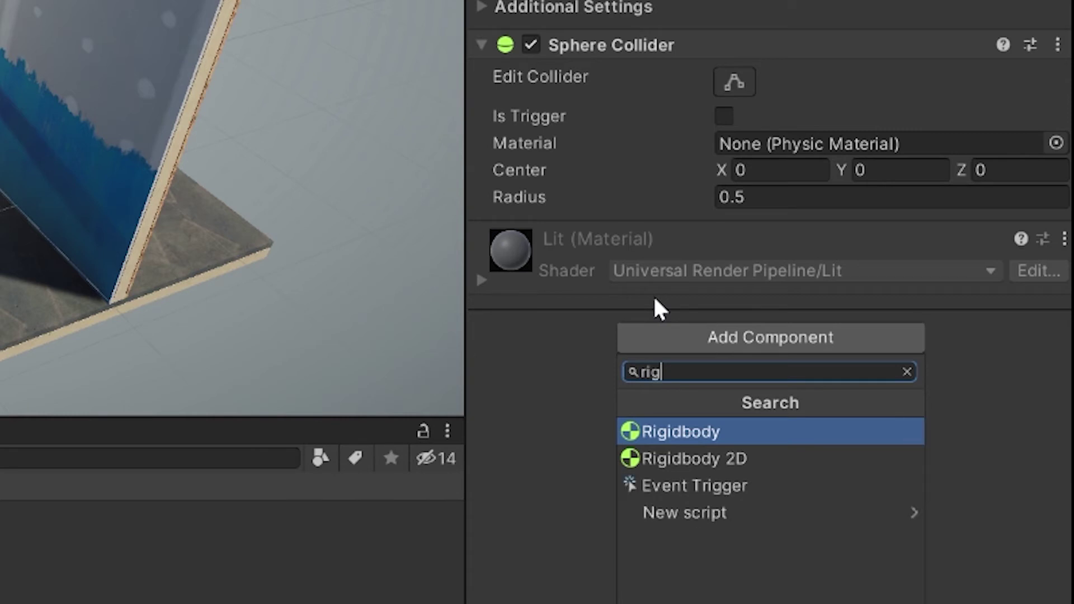
{"action": "left_click", "coordinate": [683, 431]}
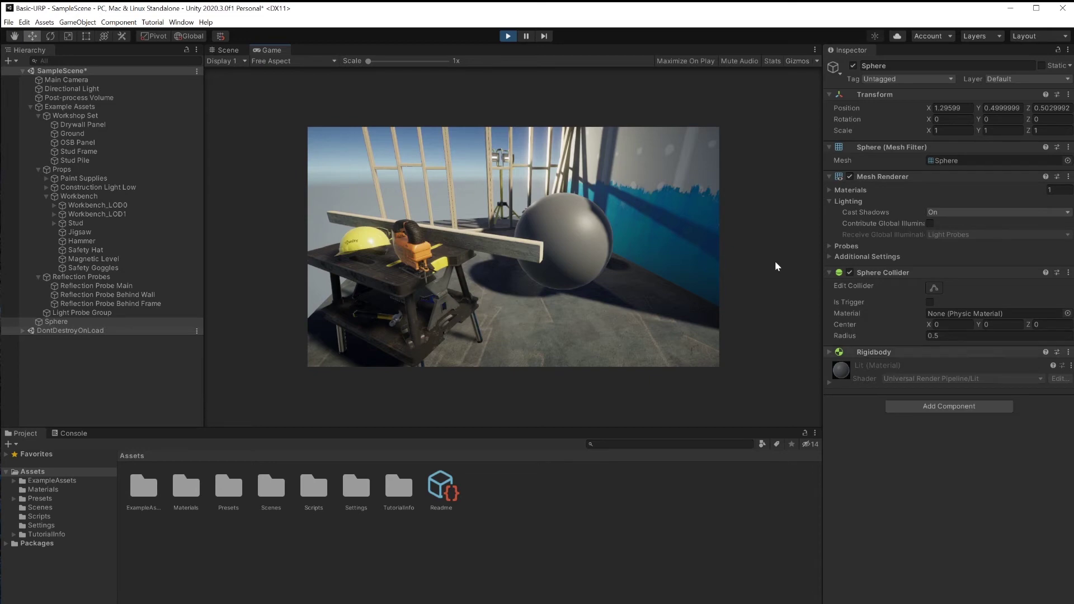
{"action": "left_click", "coordinate": [508, 38]}
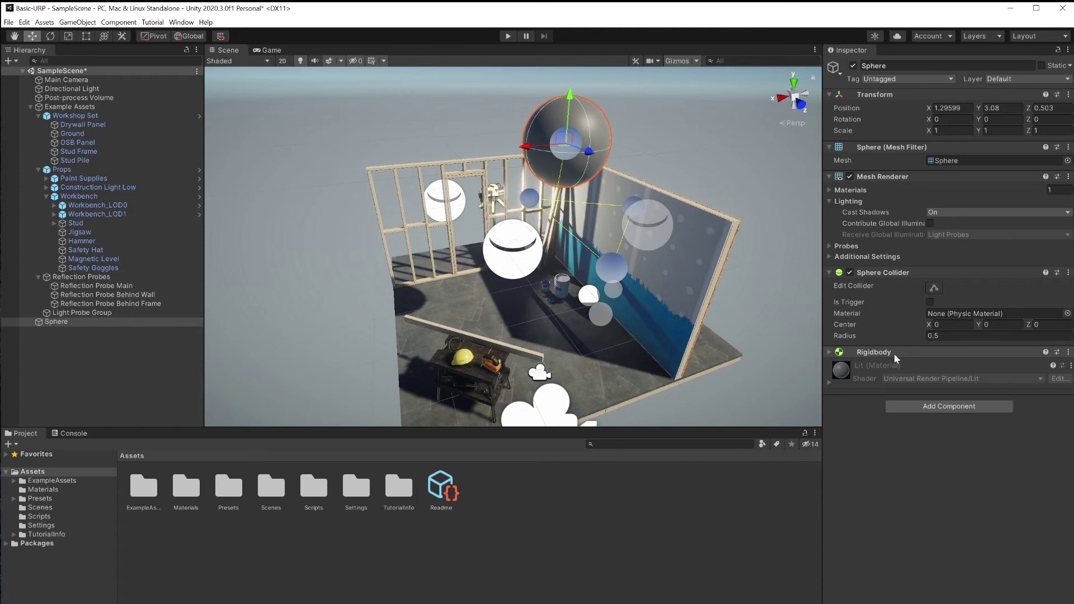
{"action": "left_click", "coordinate": [831, 353]}
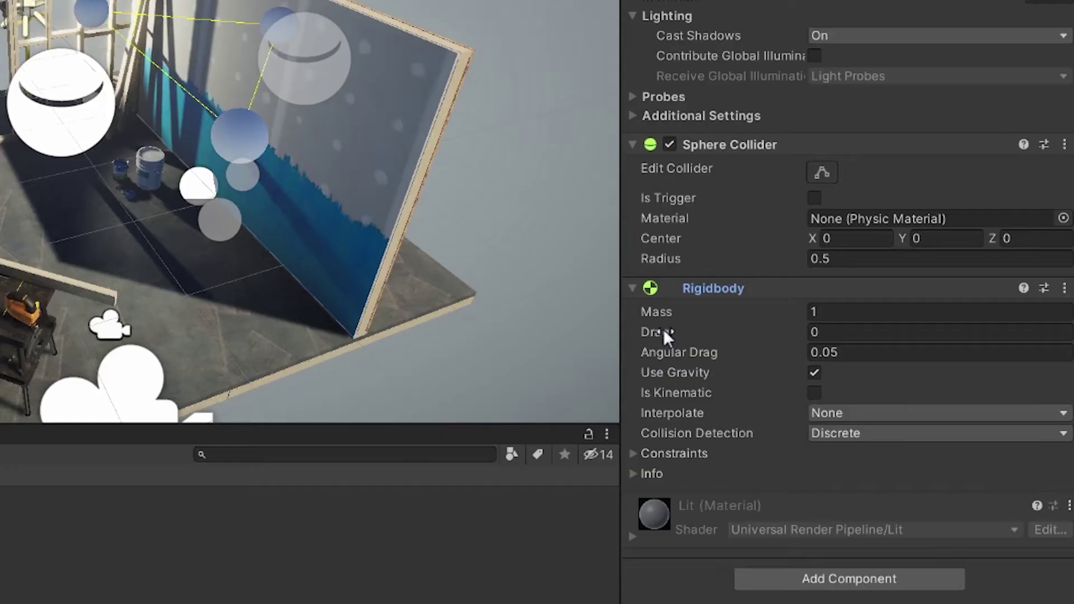
{"action": "left_click", "coordinate": [710, 312]}
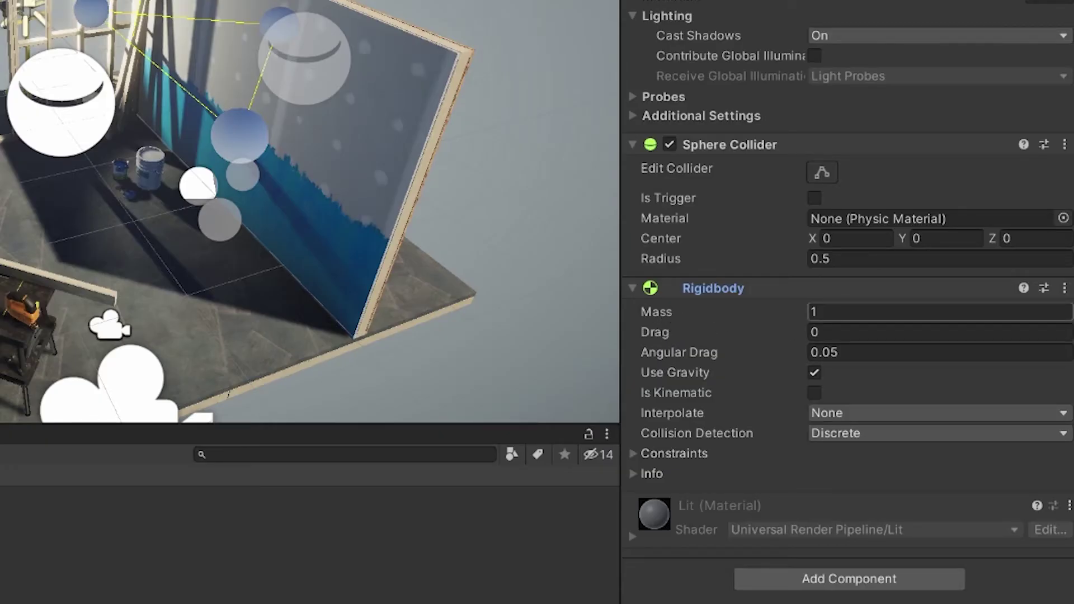
{"action": "left_click", "coordinate": [839, 333]}
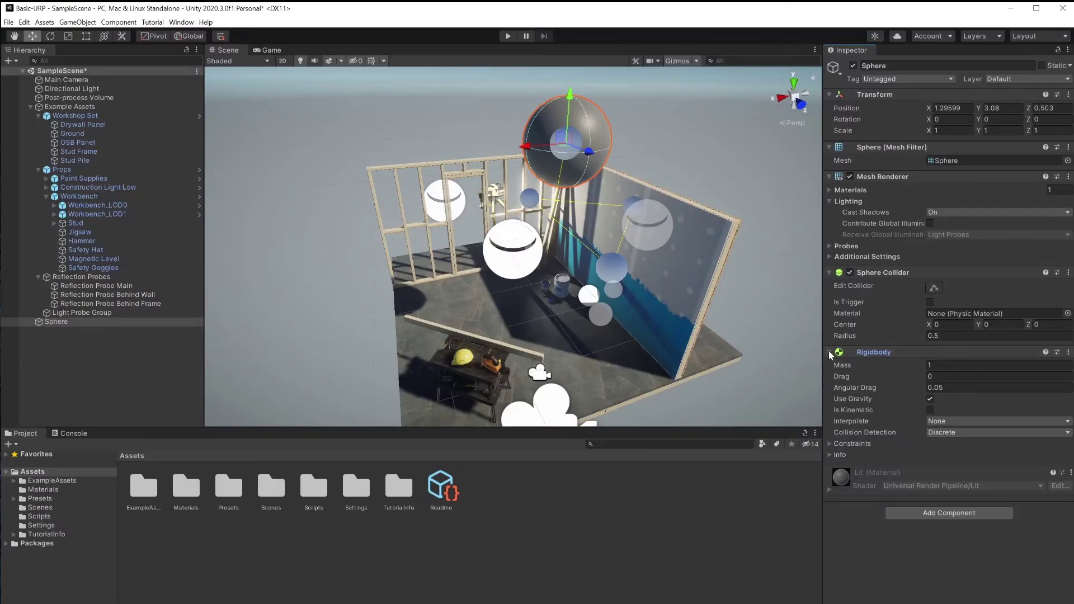
{"action": "left_click", "coordinate": [632, 289]}
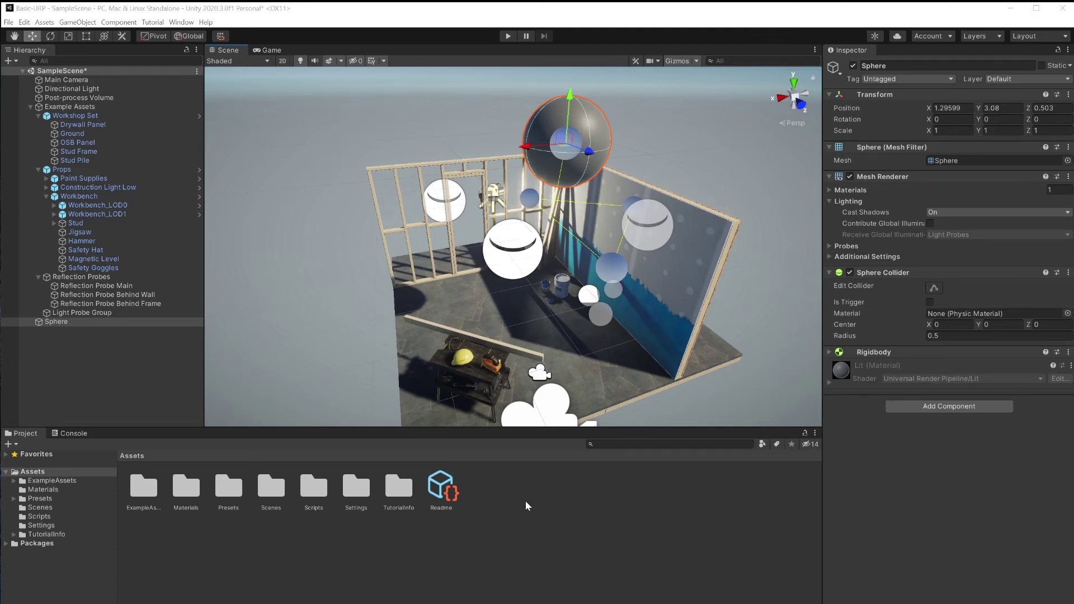
Create a New Physic Material asset in the project's Assets folder.
{"action": "right_click", "coordinate": [526, 506]}
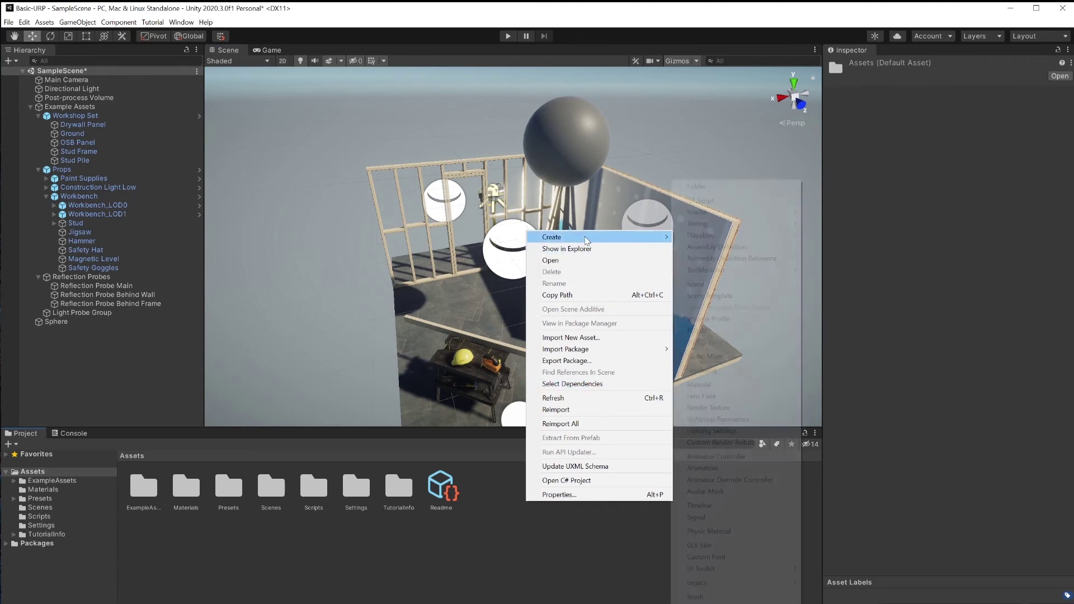
{"action": "mouse_move", "coordinate": [586, 241]}
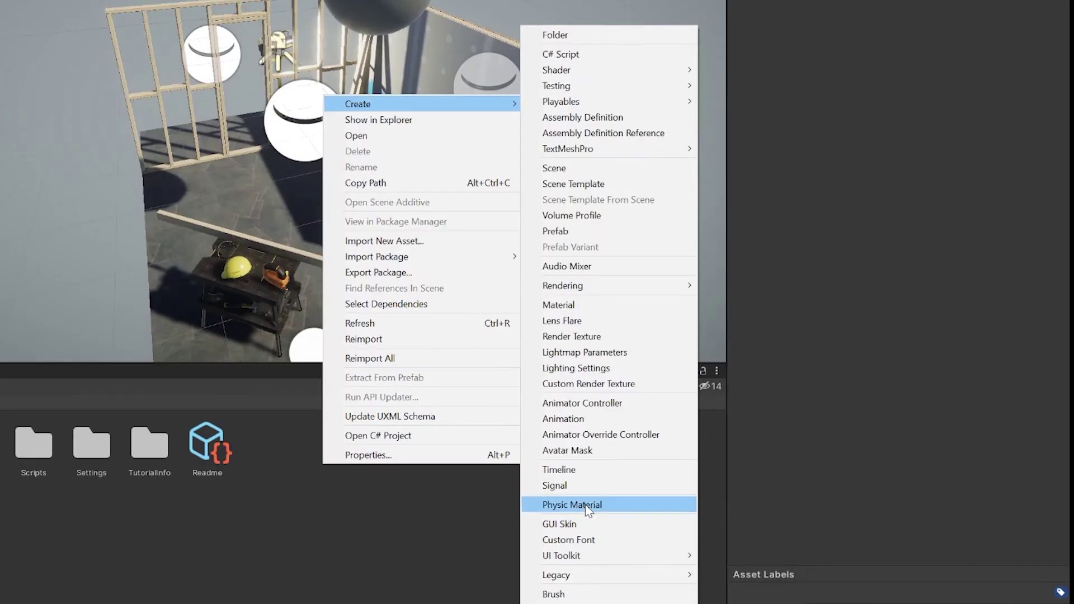
{"action": "left_click", "coordinate": [586, 505]}
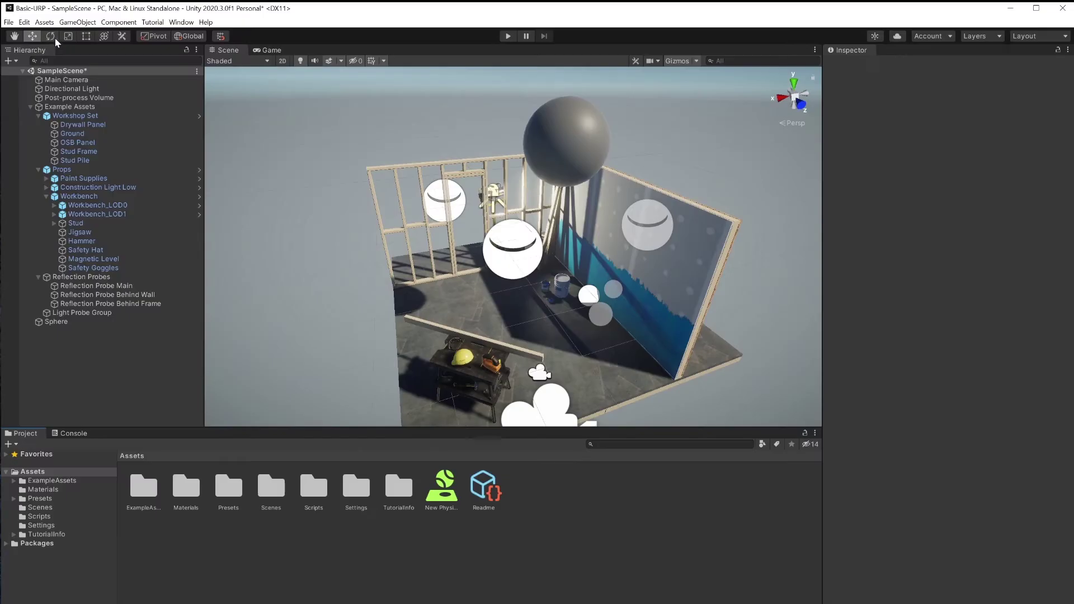
{"action": "left_click", "coordinate": [44, 23]}
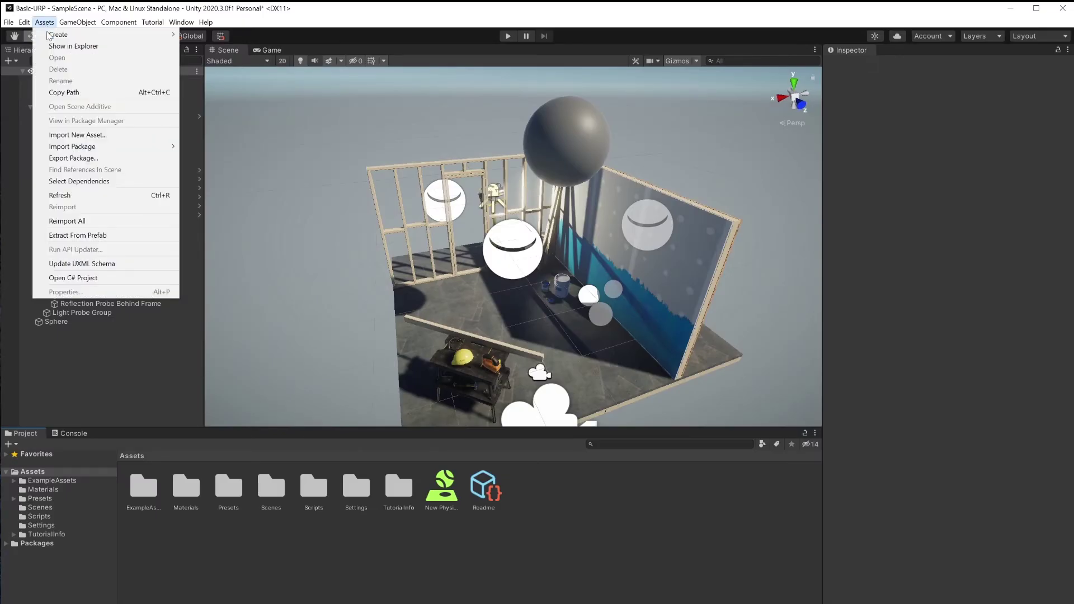
{"action": "mouse_move", "coordinate": [103, 37]}
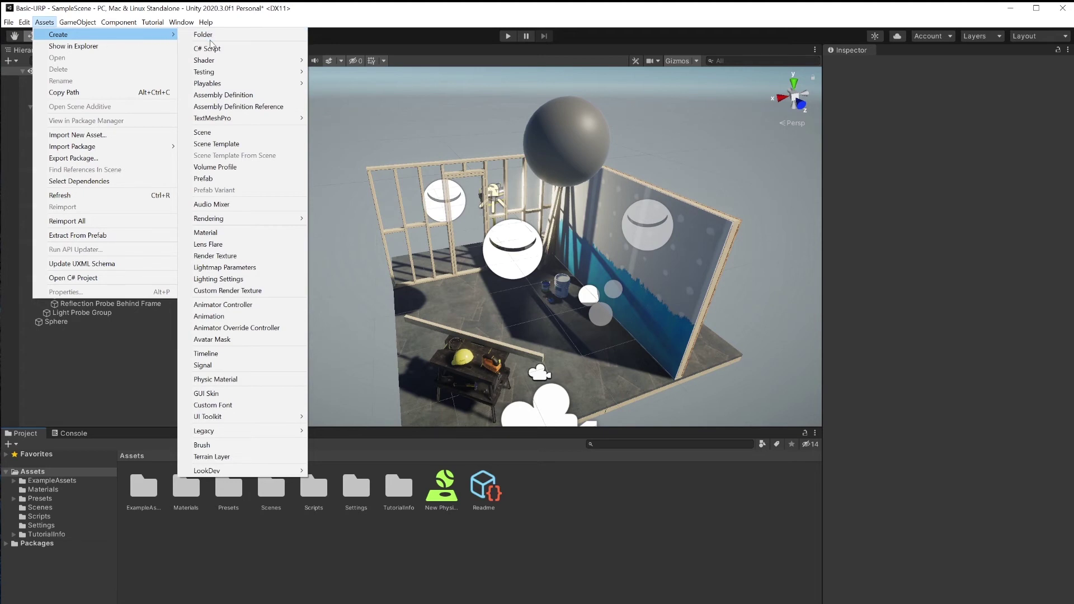
{"action": "key", "text": "Escape"}
Assign New Physic Material to the Sphere Collider's Material slot.
{"action": "left_click", "coordinate": [578, 142]}
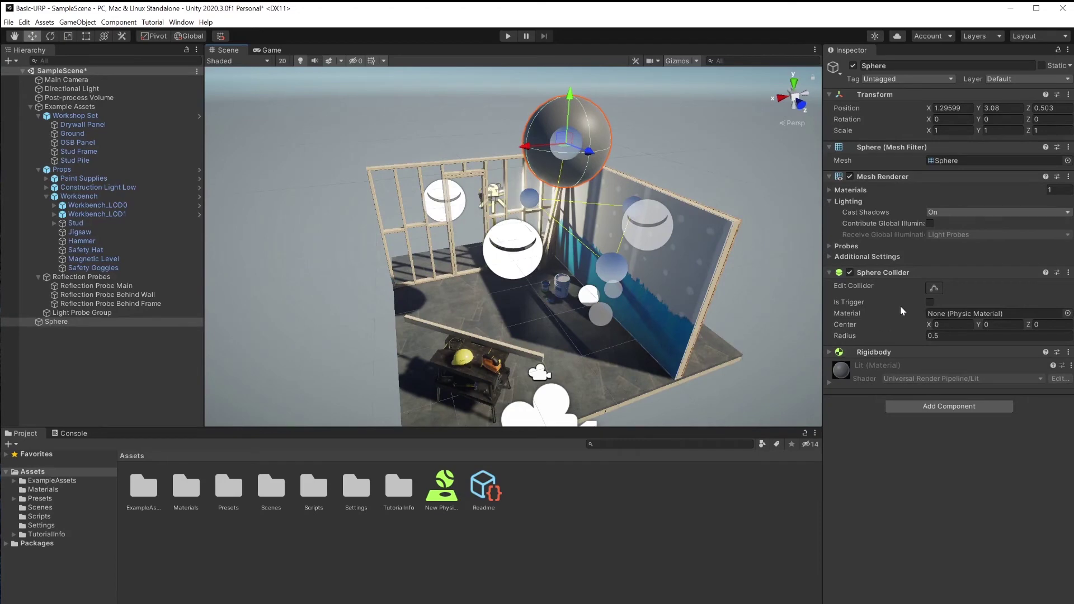
{"action": "left_click_drag", "start_coordinate": [442, 492], "coordinate": [954, 310]}
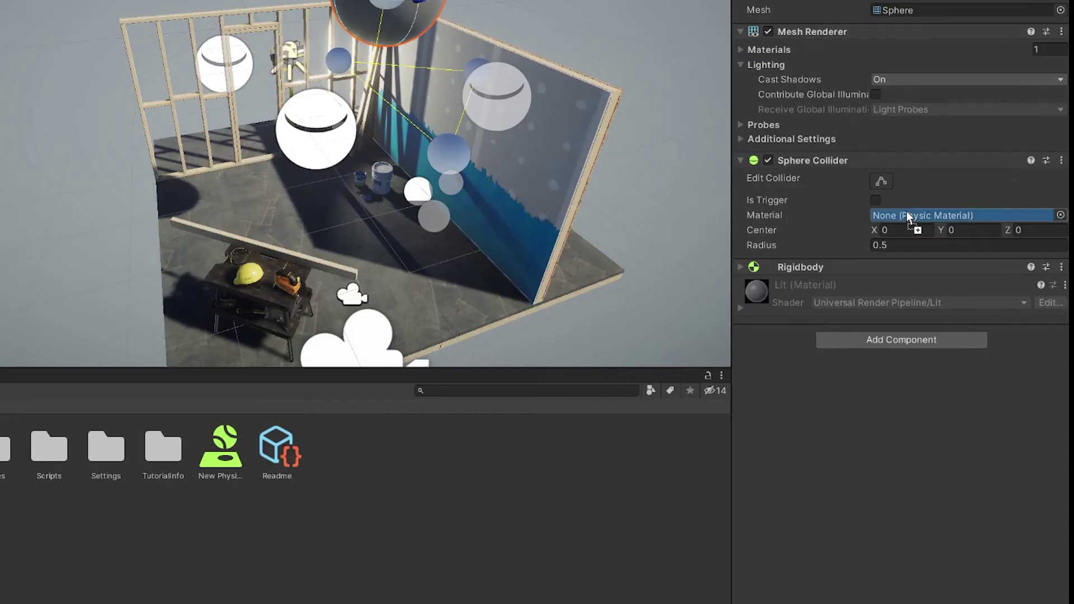
{"action": "left_click_drag", "start_coordinate": [907, 217], "coordinate": [906, 221]}
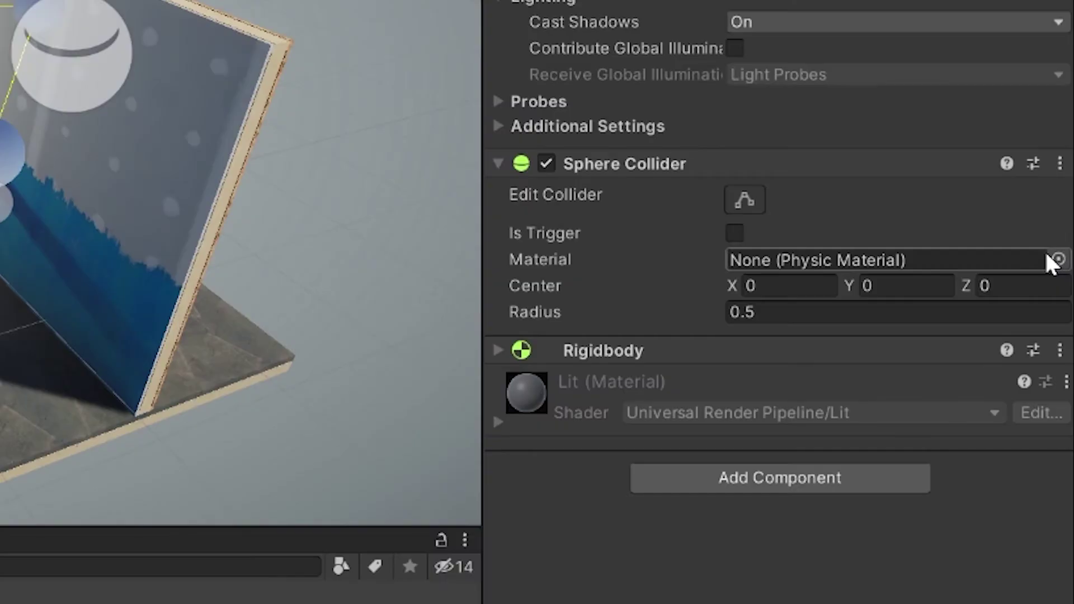
{"action": "left_click", "coordinate": [1068, 313]}
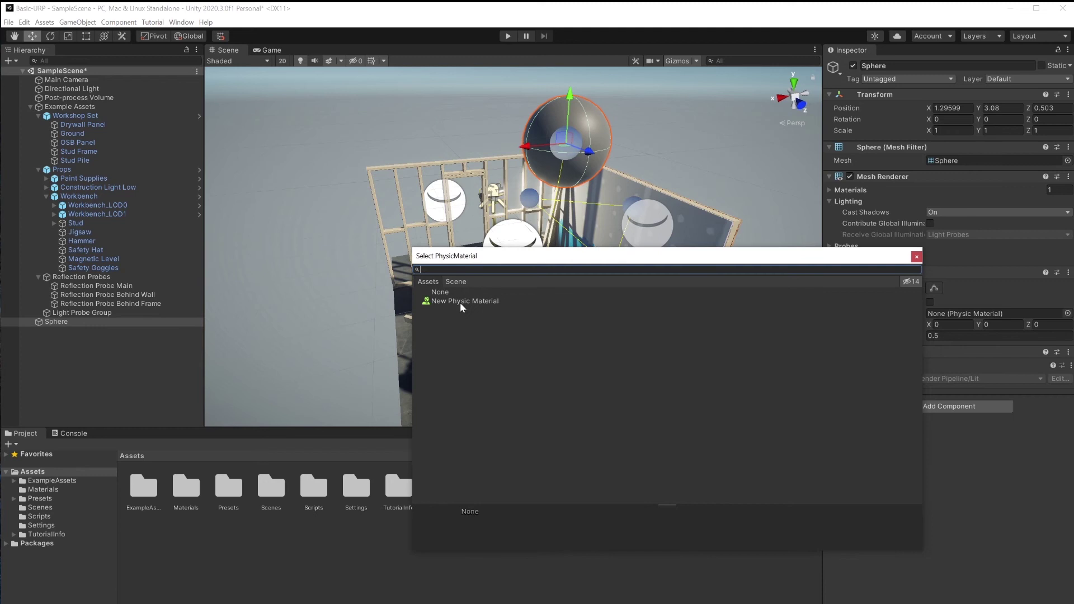
{"action": "left_click", "coordinate": [459, 305]}
{"action": "left_click", "coordinate": [458, 305]}
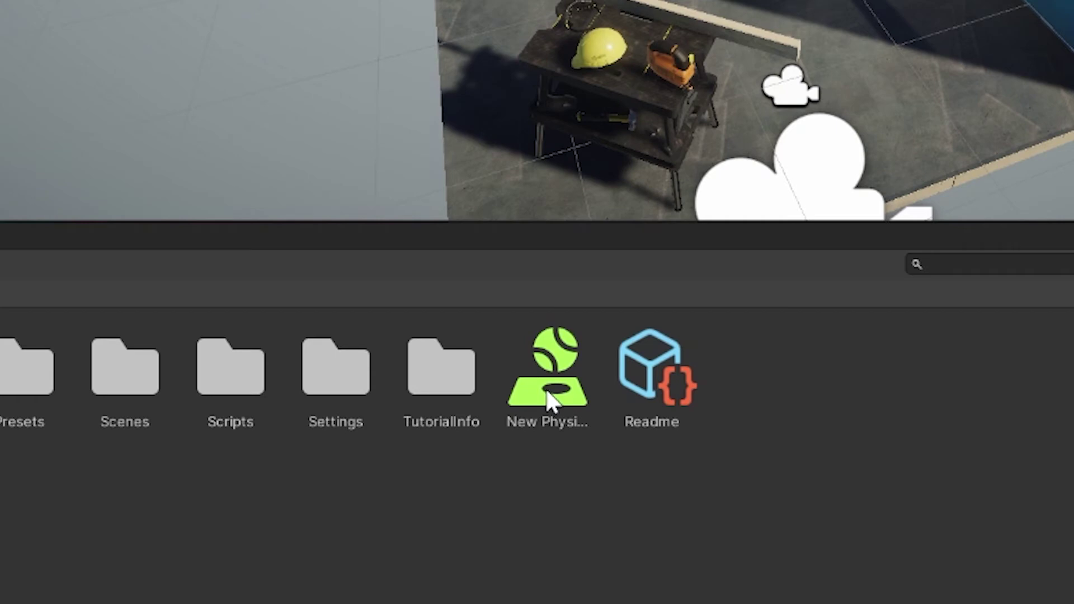
Set New Physic Material's Bounciness to 1 and run the scene in the Game view.
{"action": "left_click", "coordinate": [546, 387]}
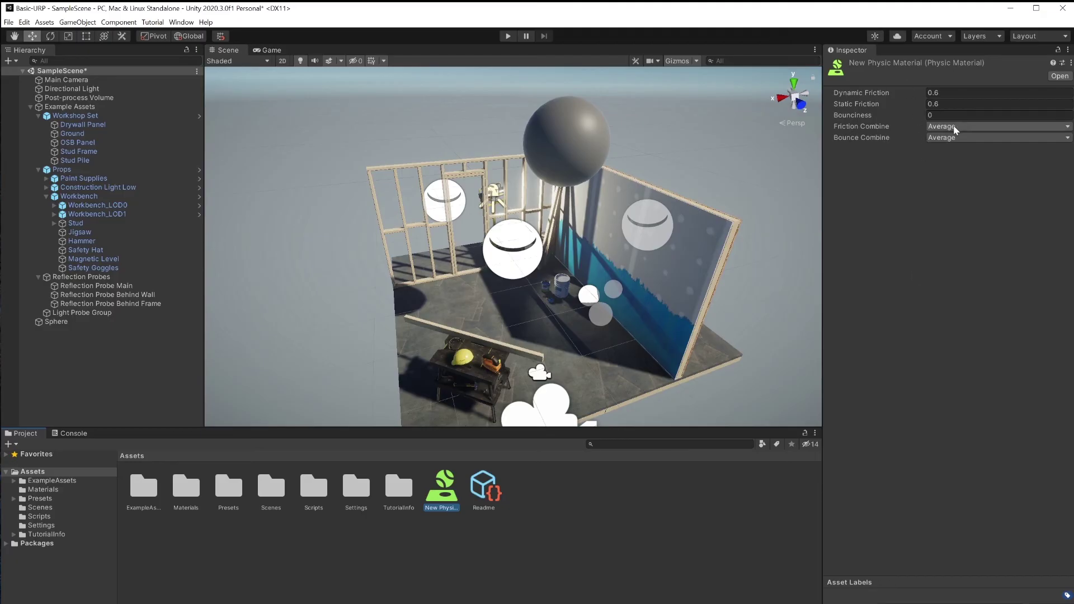
{"action": "left_click", "coordinate": [917, 116]}
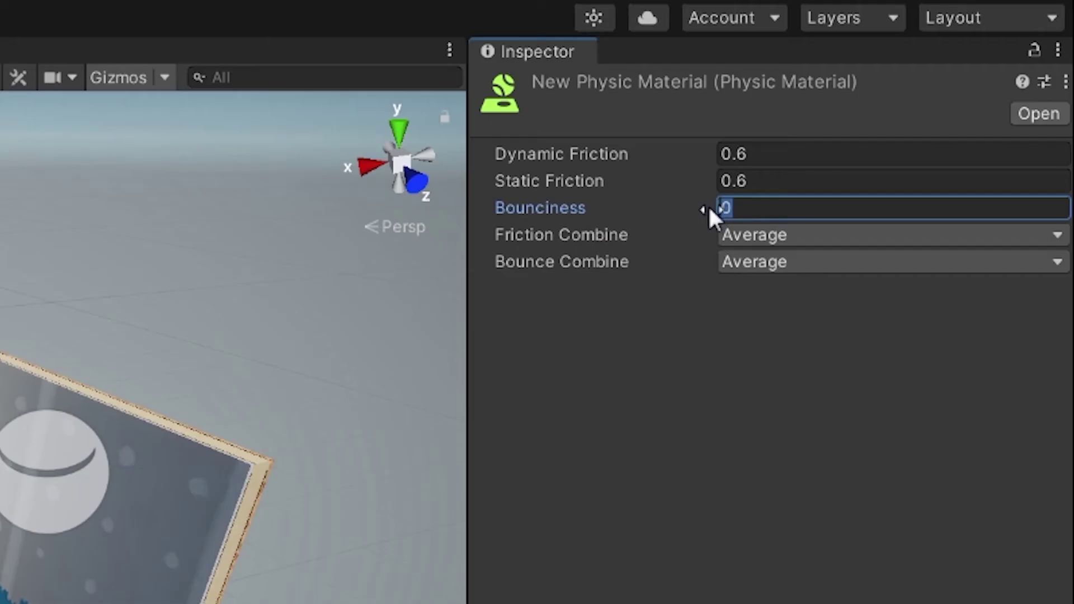
{"action": "type", "text": "1"}
{"action": "left_click", "coordinate": [268, 50]}
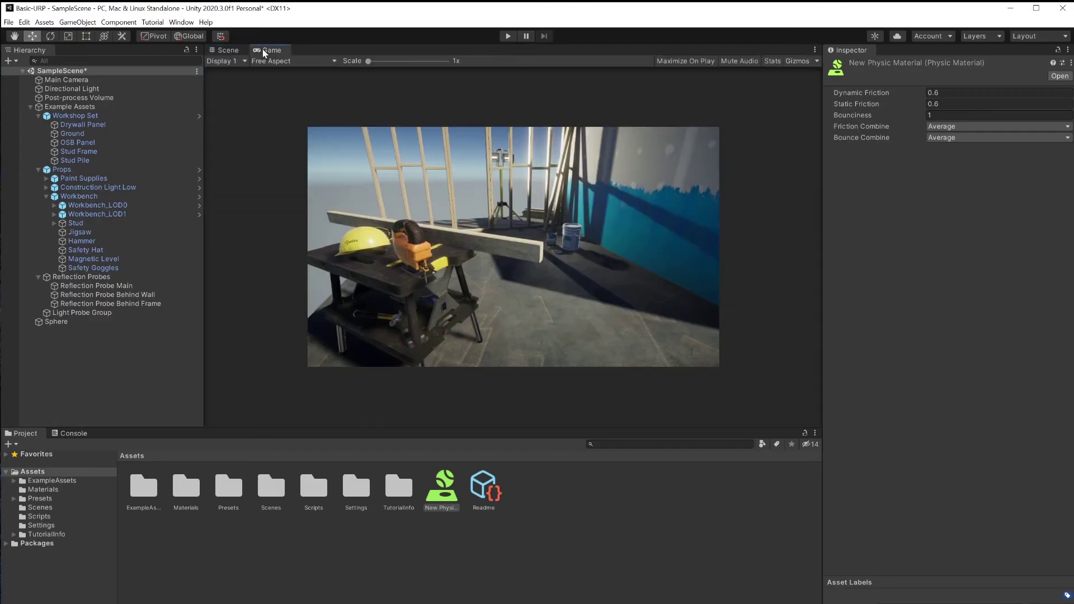
{"action": "left_click", "coordinate": [507, 36]}
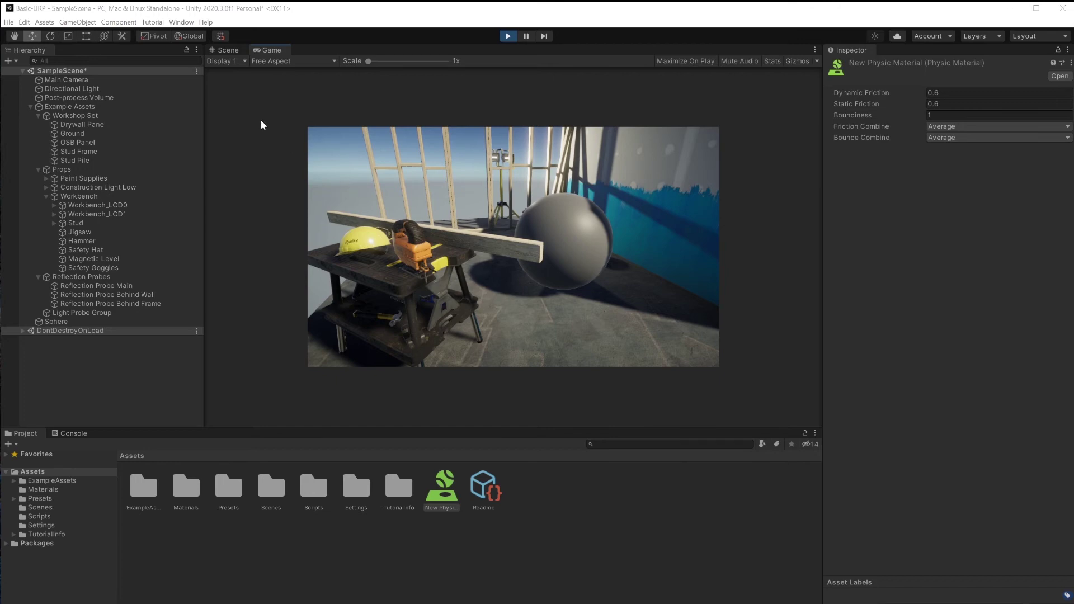
Open the Package Manager, glance at its Advanced Project Settings, then close Project Settings.
{"action": "left_click", "coordinate": [181, 21]}
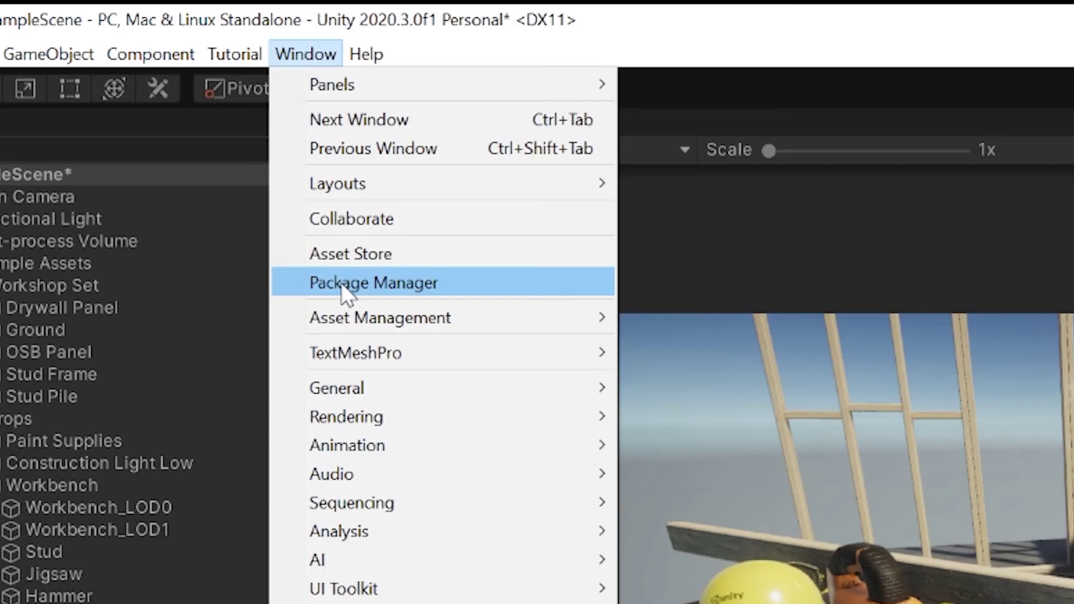
{"action": "left_click", "coordinate": [341, 283]}
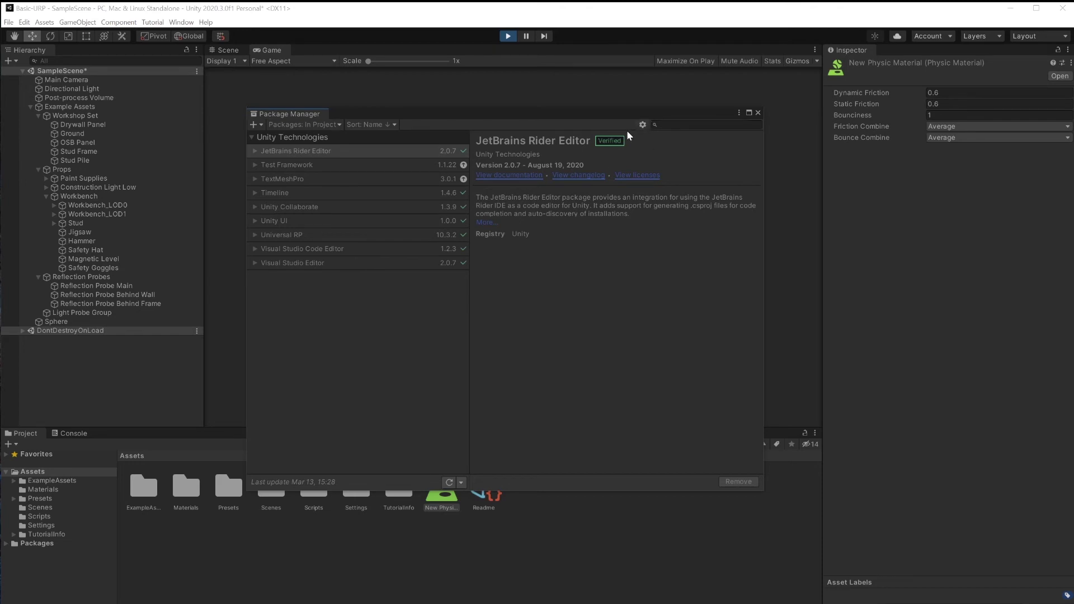
{"action": "left_click", "coordinate": [642, 124]}
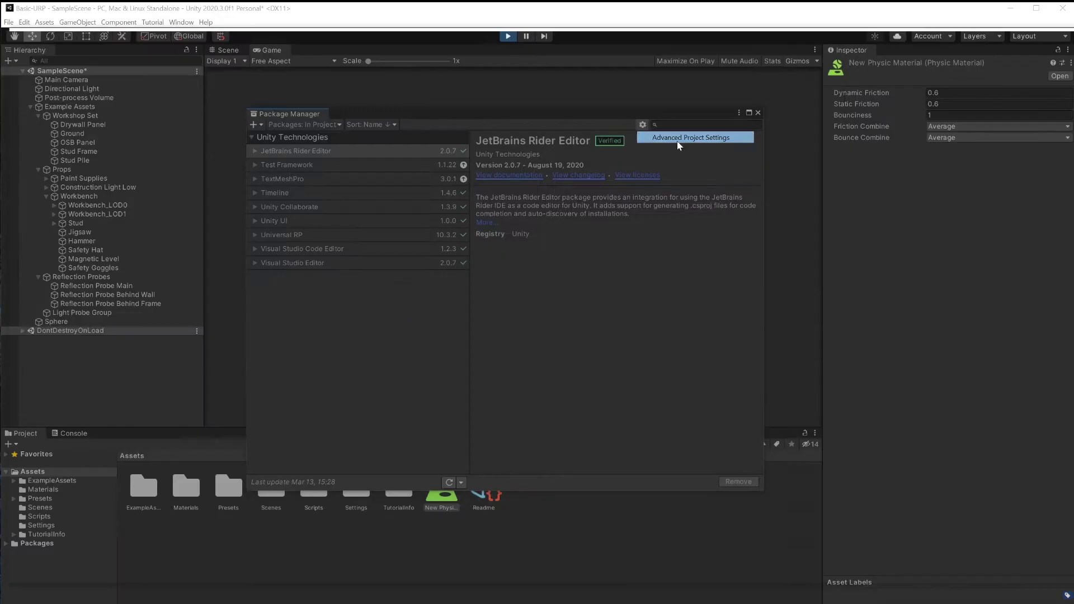
{"action": "left_click", "coordinate": [558, 240]}
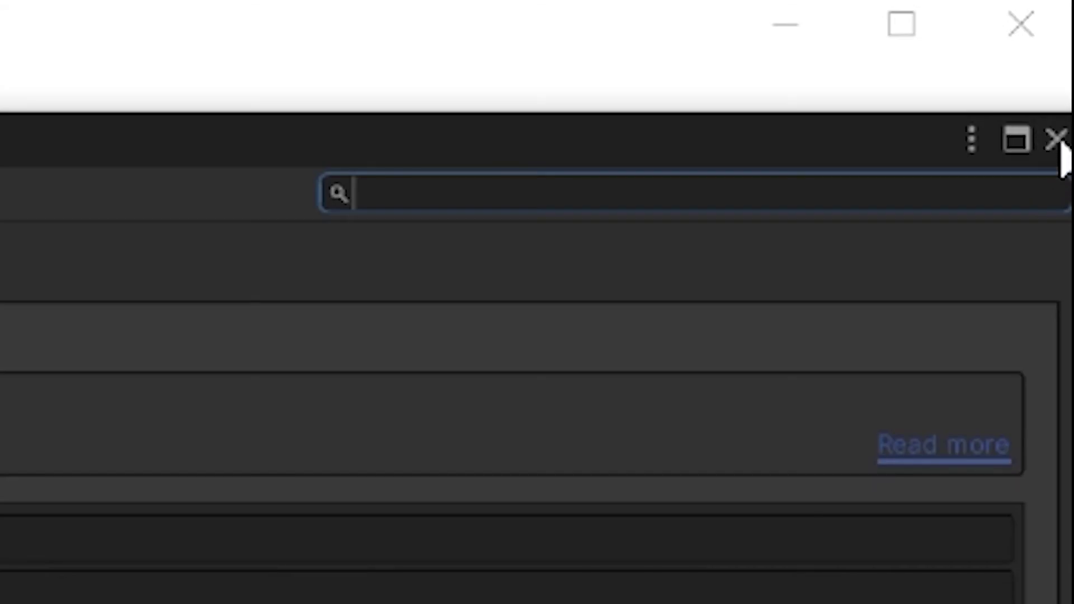
{"action": "left_click", "coordinate": [1058, 141]}
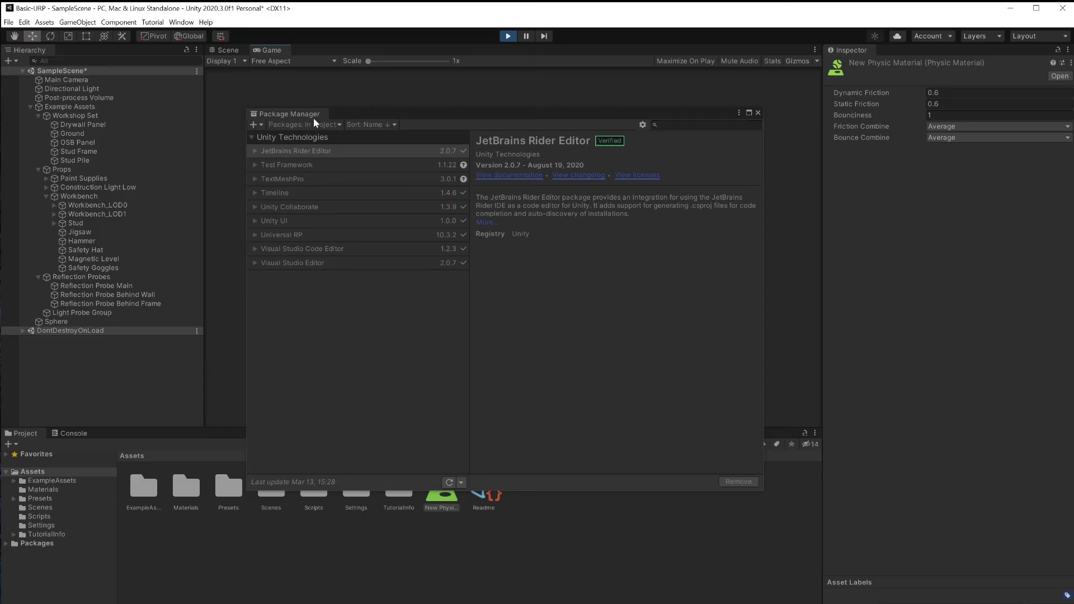
List all Unity Registry packages in the Package Manager.
{"action": "left_click", "coordinate": [297, 123]}
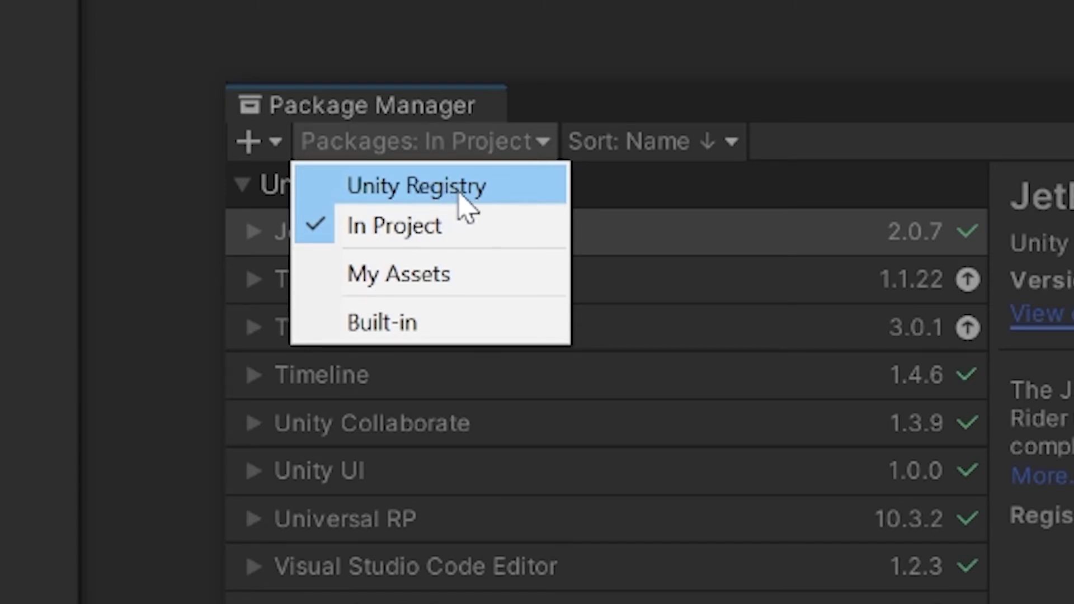
{"action": "left_click", "coordinate": [460, 195]}
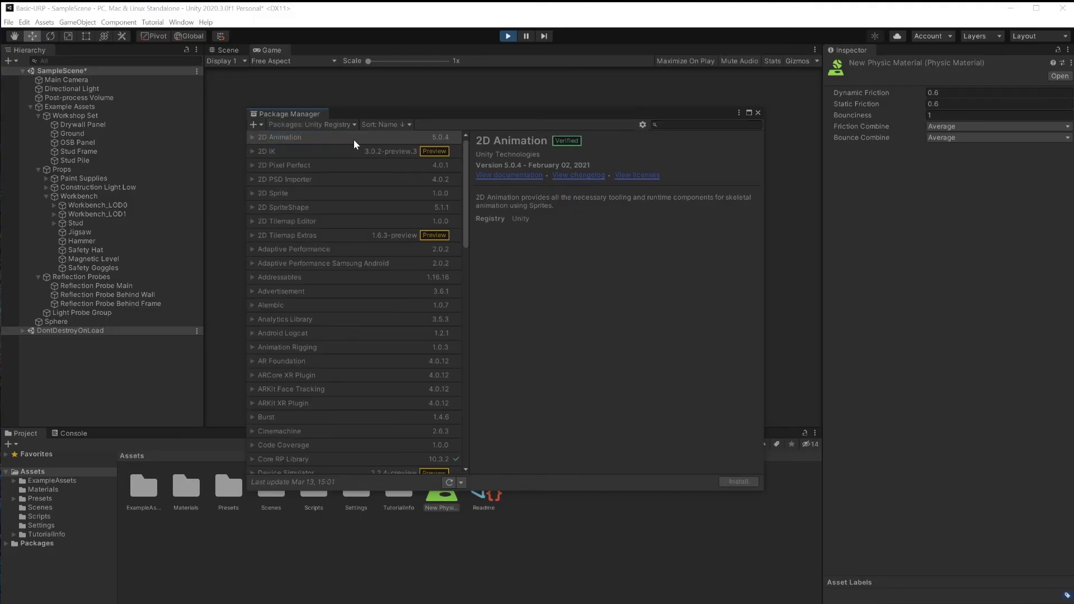
{"action": "scroll", "coordinate": [385, 297], "scroll_direction": "down", "scroll_amount": 15}
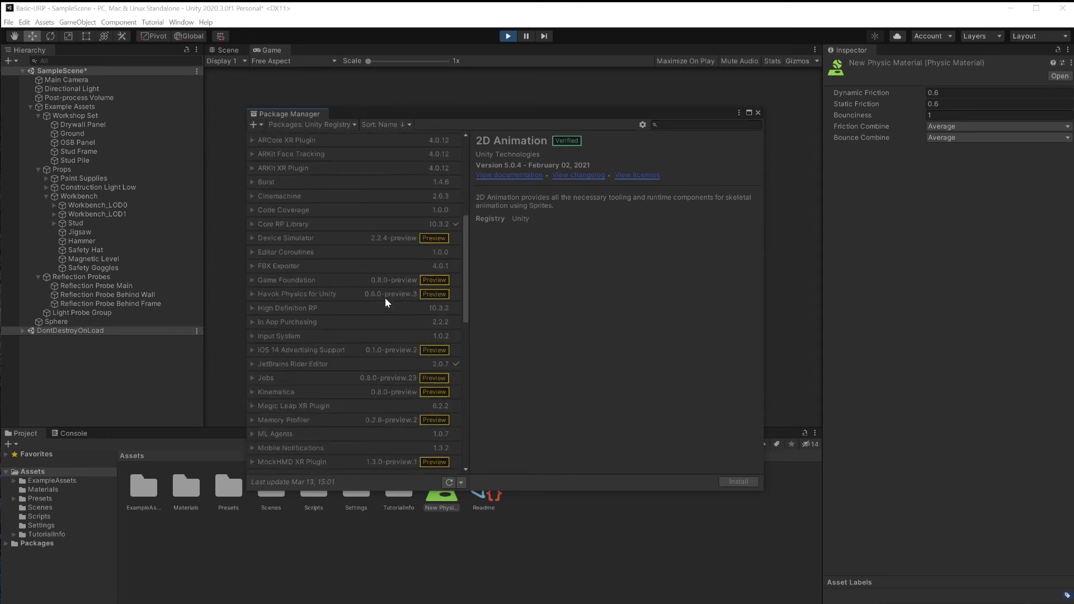
{"action": "scroll", "coordinate": [385, 302], "scroll_direction": "up", "scroll_amount": 15}
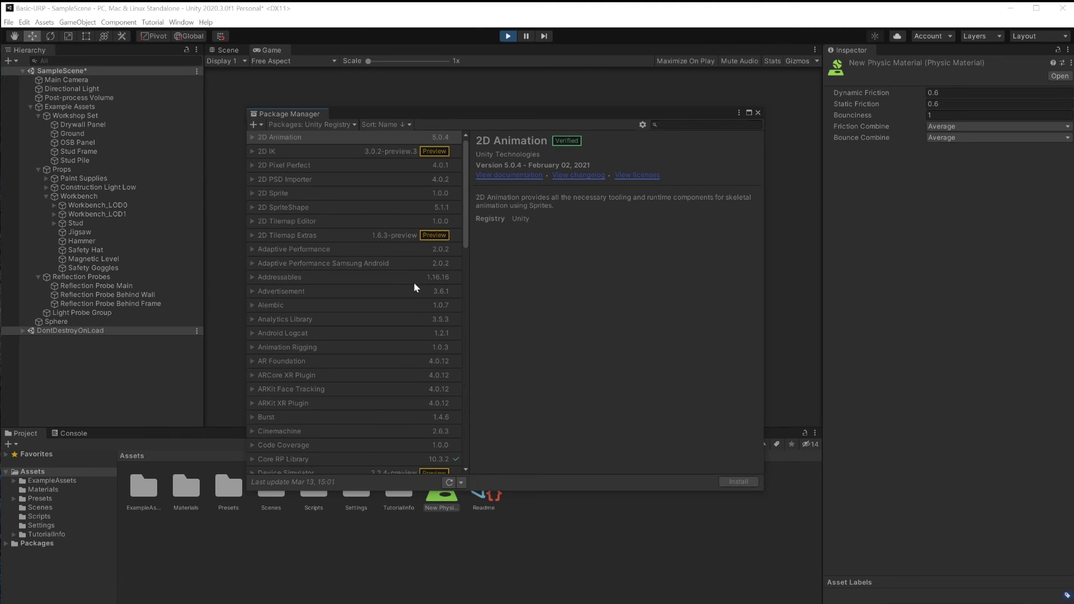
Search 'recorder', install Unity Recorder 2.5.4, and close the Package Manager.
{"action": "left_click", "coordinate": [667, 126]}
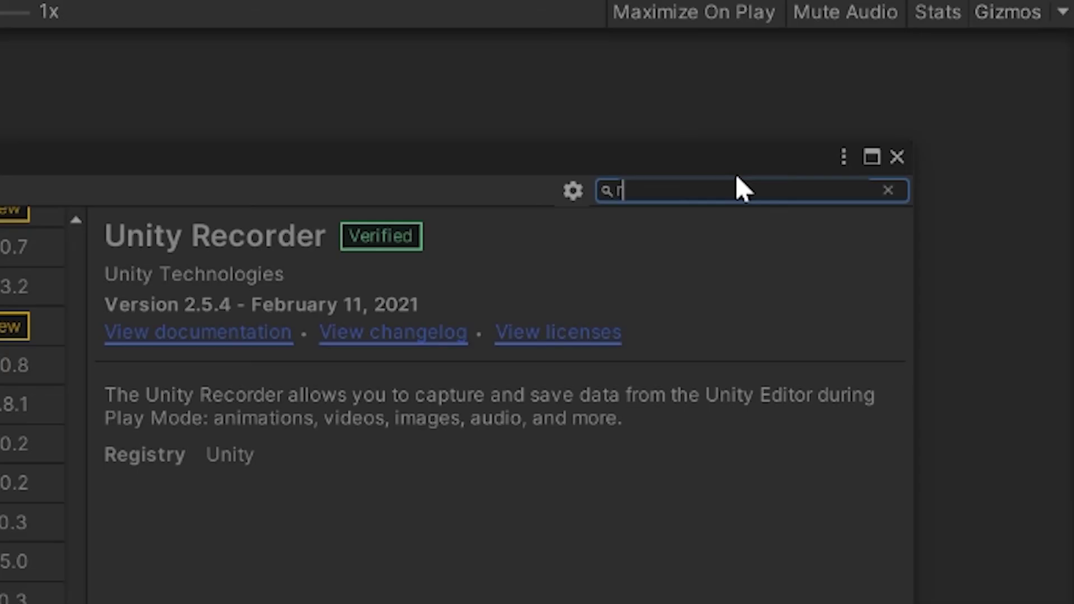
{"action": "type", "text": "recorder"}
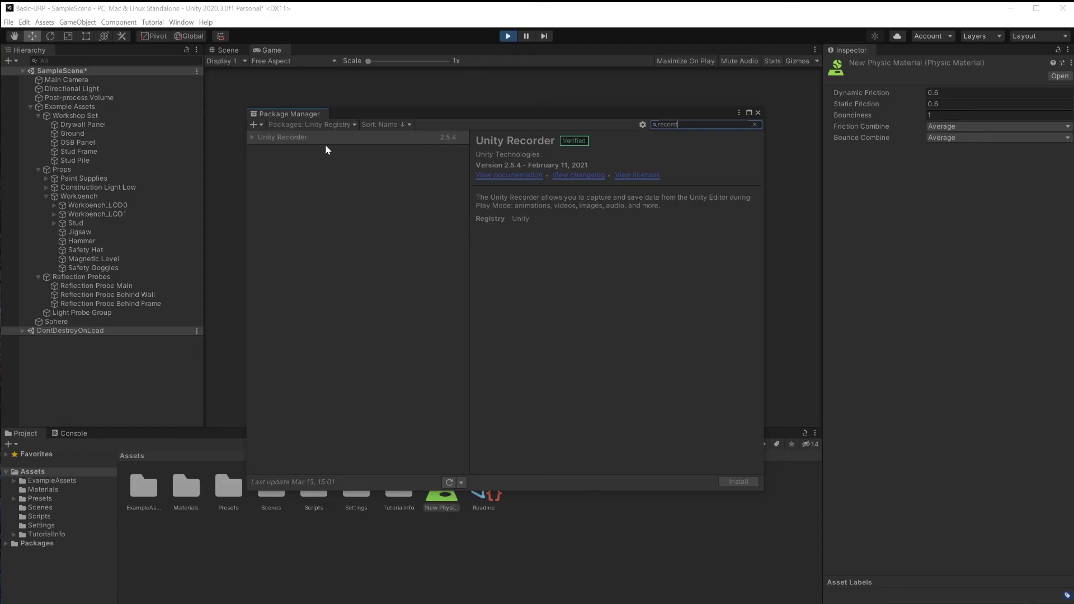
{"action": "left_click", "coordinate": [287, 141]}
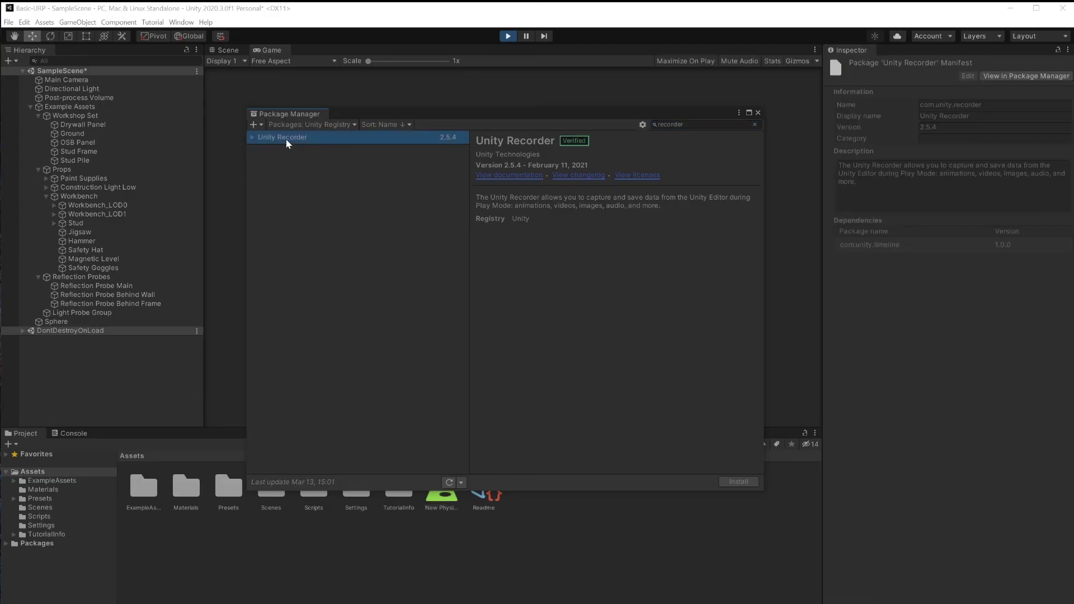
{"action": "left_click", "coordinate": [737, 482]}
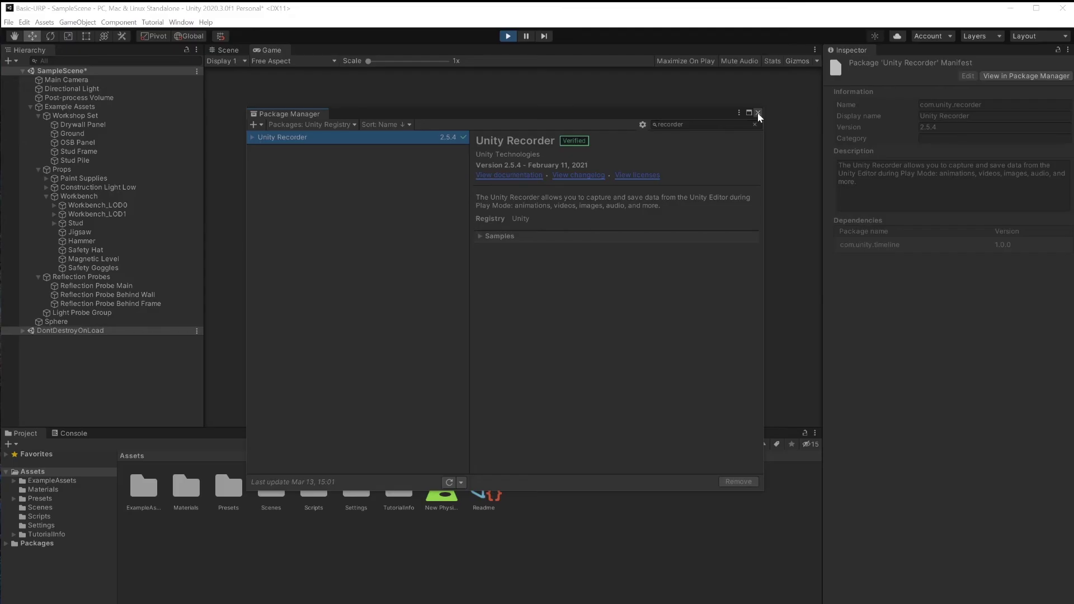
{"action": "left_click", "coordinate": [589, 282]}
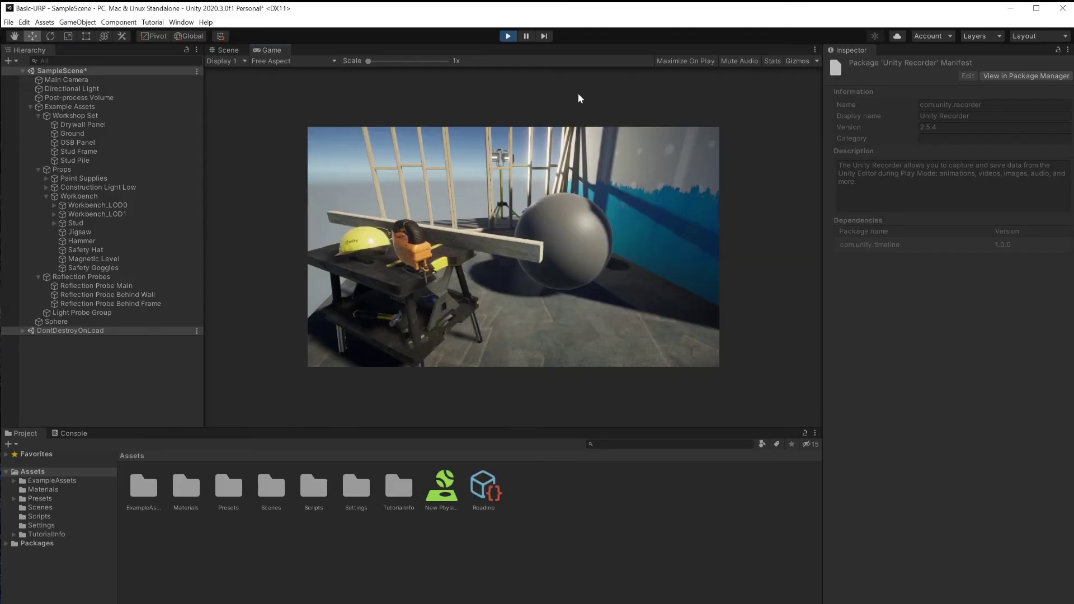
Go to Window > General > Recorder > Recorder Window.
{"action": "left_click", "coordinate": [181, 23]}
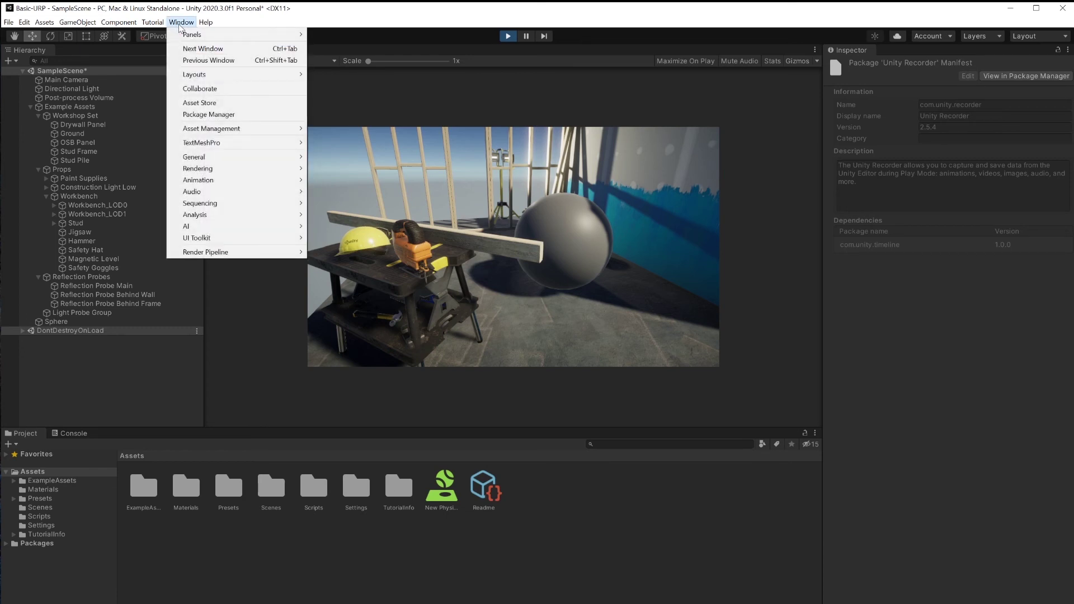
{"action": "mouse_move", "coordinate": [223, 158]}
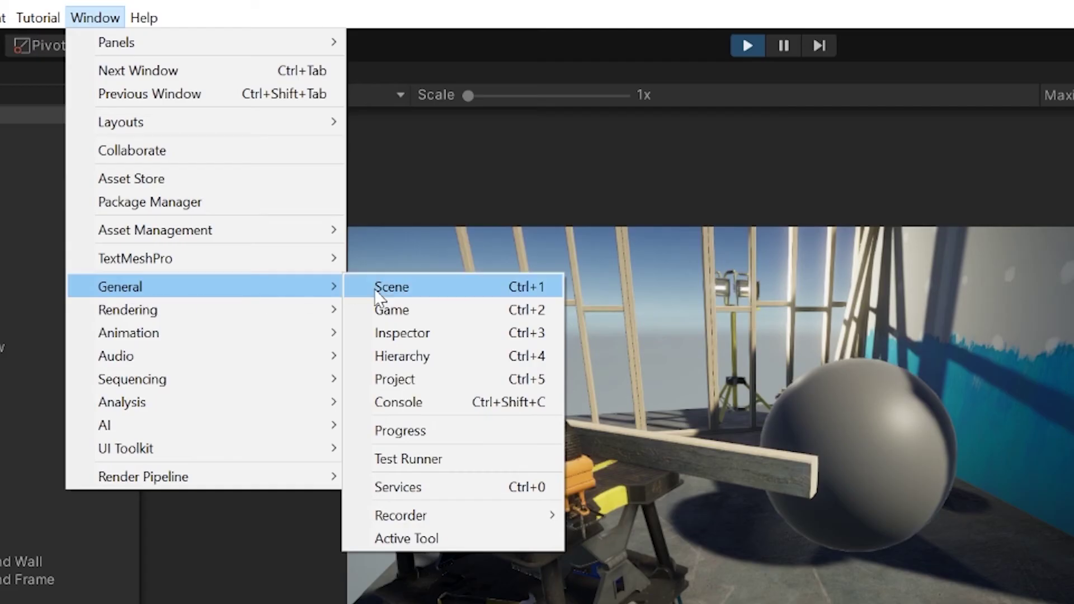
{"action": "mouse_move", "coordinate": [470, 516]}
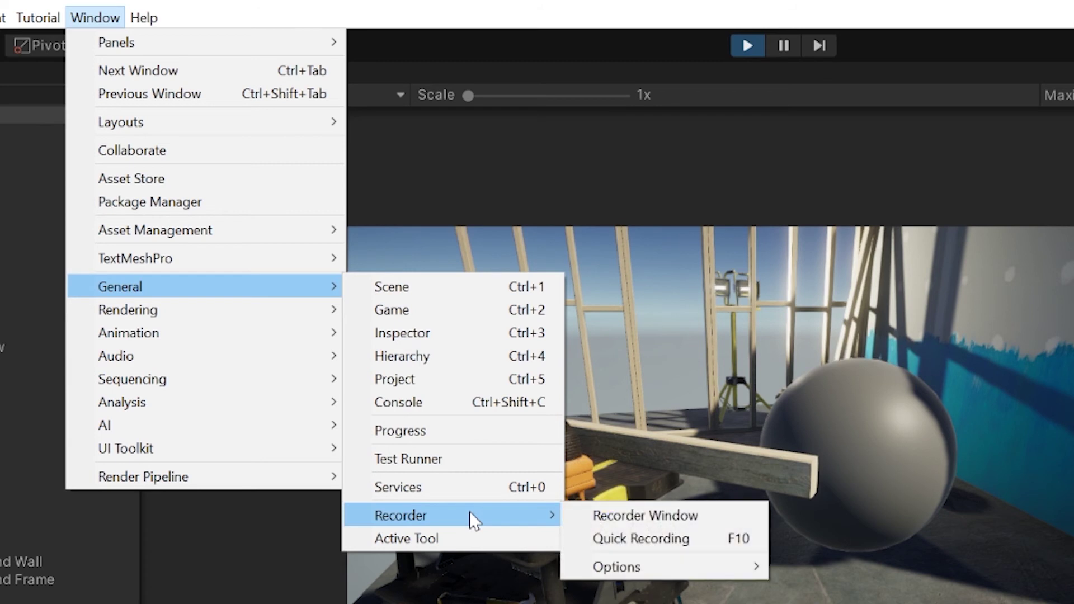
Add an Image Sequence recorder capturing Game View and set its file format to PNG.
{"action": "left_click", "coordinate": [670, 514]}
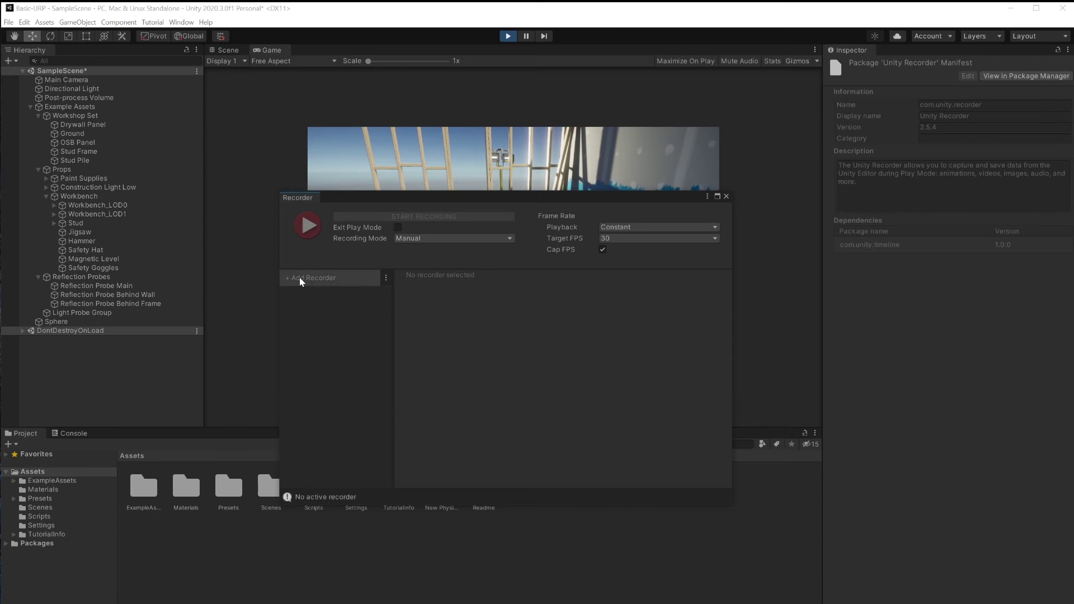
{"action": "left_click", "coordinate": [302, 283]}
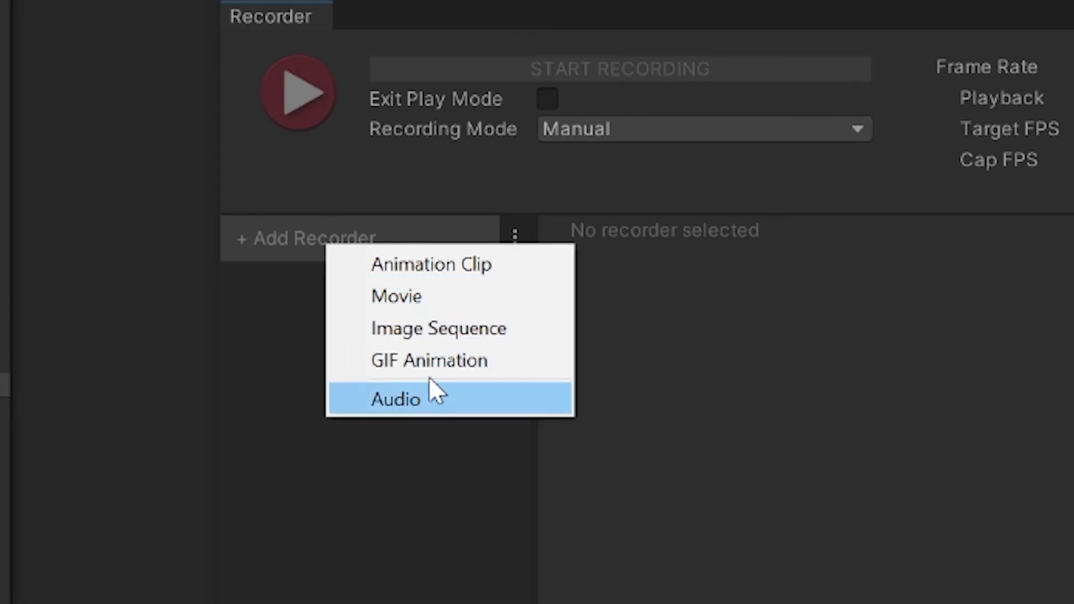
{"action": "left_click", "coordinate": [456, 329]}
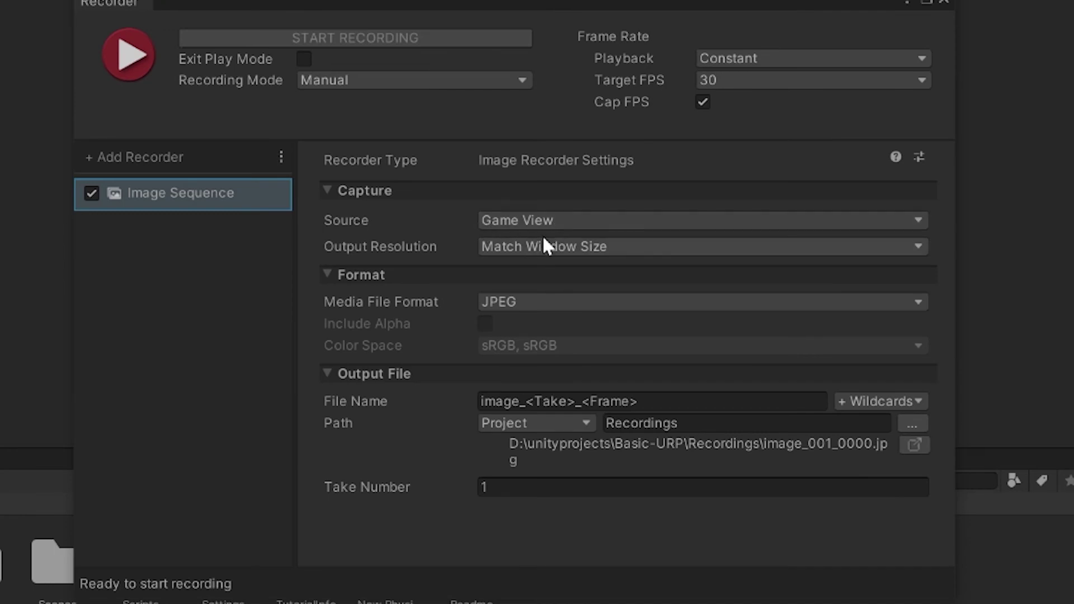
{"action": "left_click", "coordinate": [521, 222]}
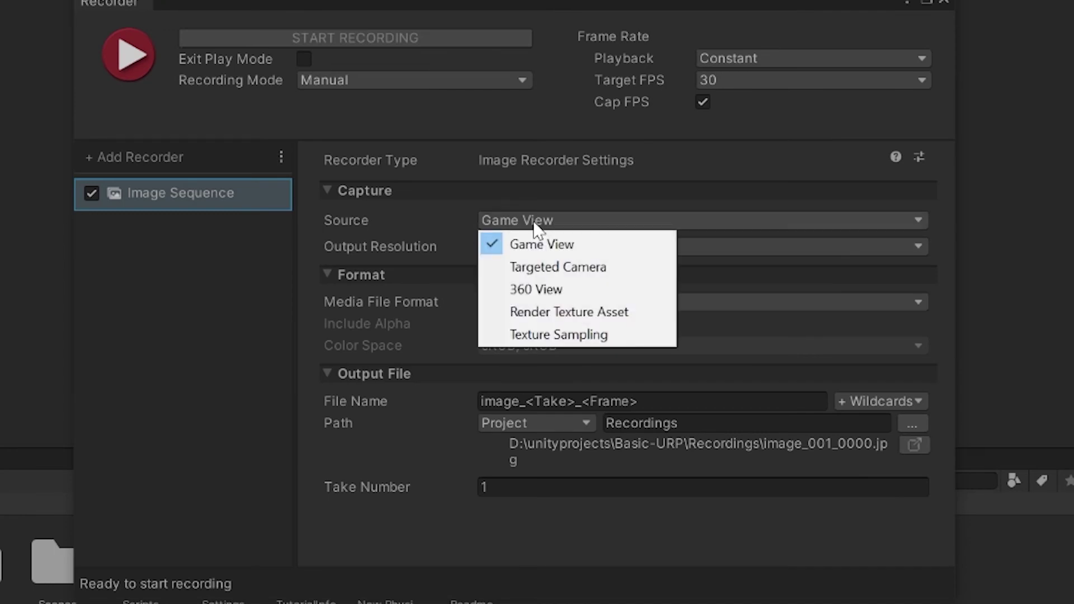
{"action": "left_click", "coordinate": [428, 227]}
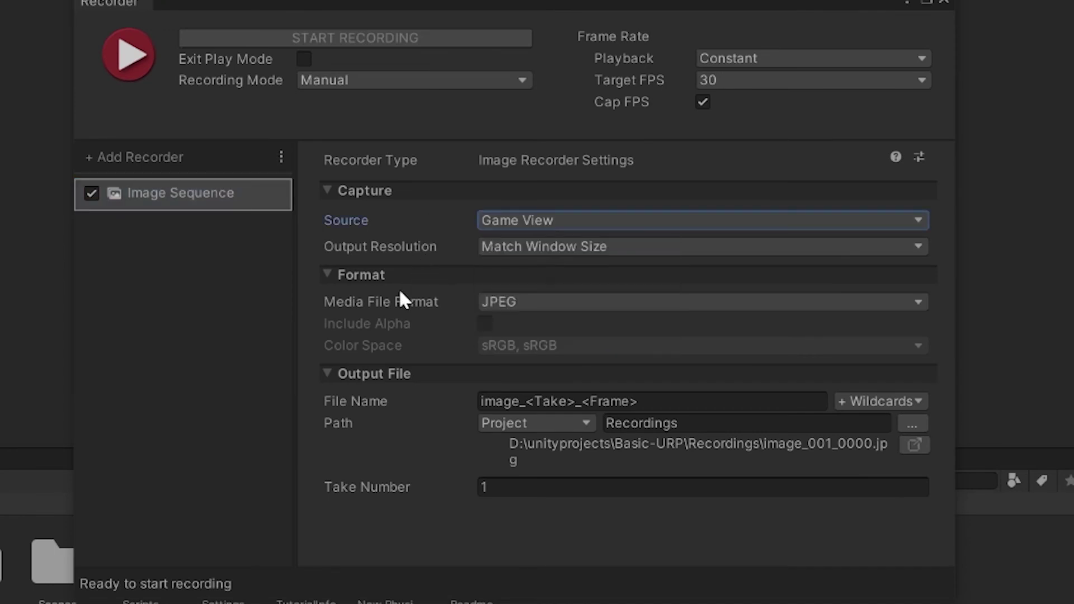
{"action": "left_click", "coordinate": [502, 302]}
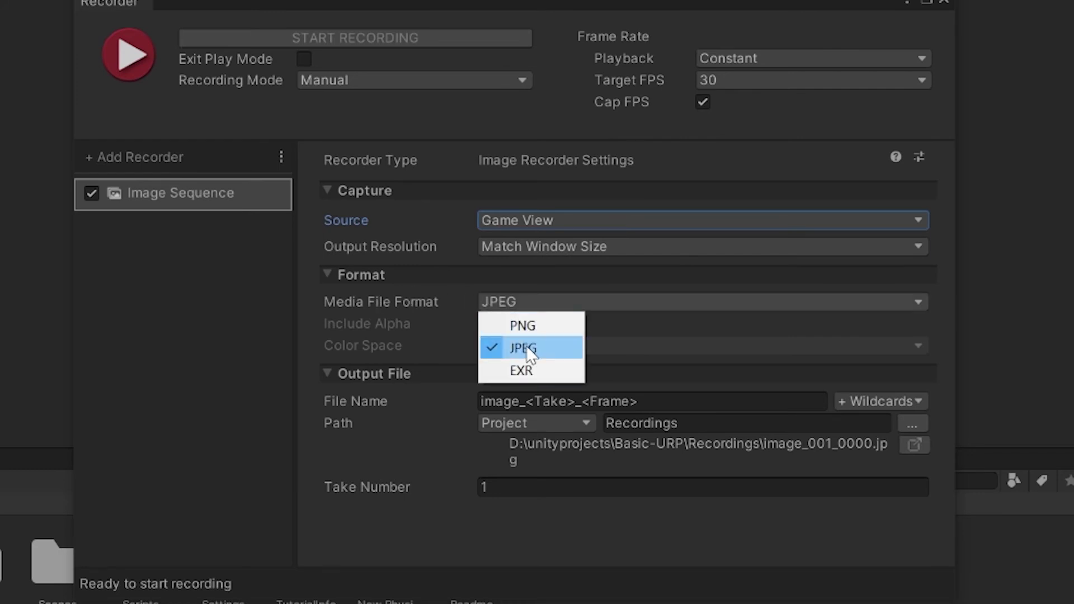
{"action": "left_click", "coordinate": [525, 322]}
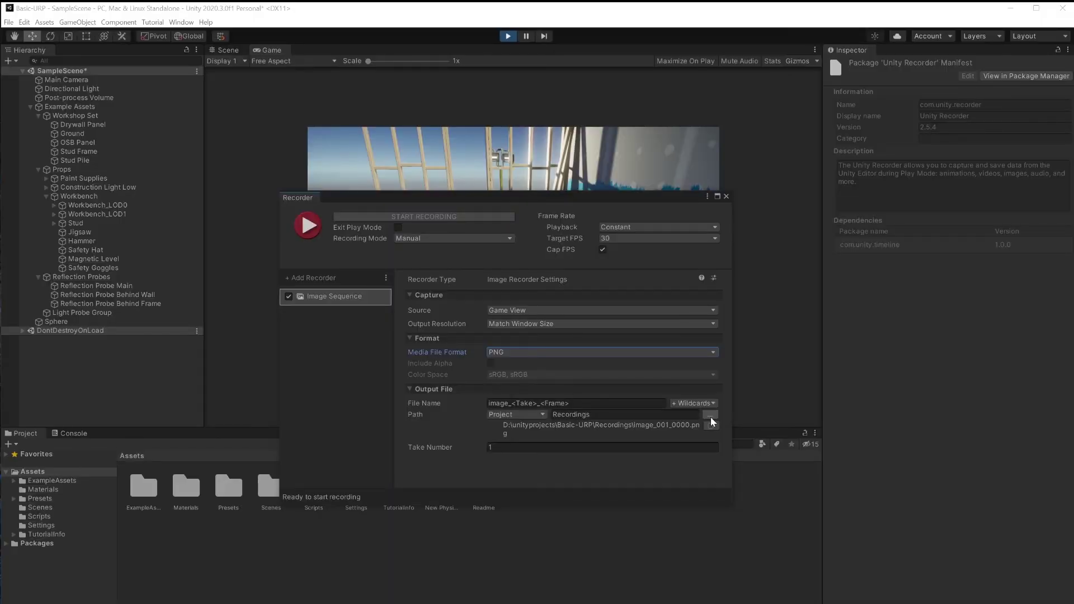
Set the recorder's output path to the folder D:/render/basic-urp.
{"action": "left_click", "coordinate": [711, 417]}
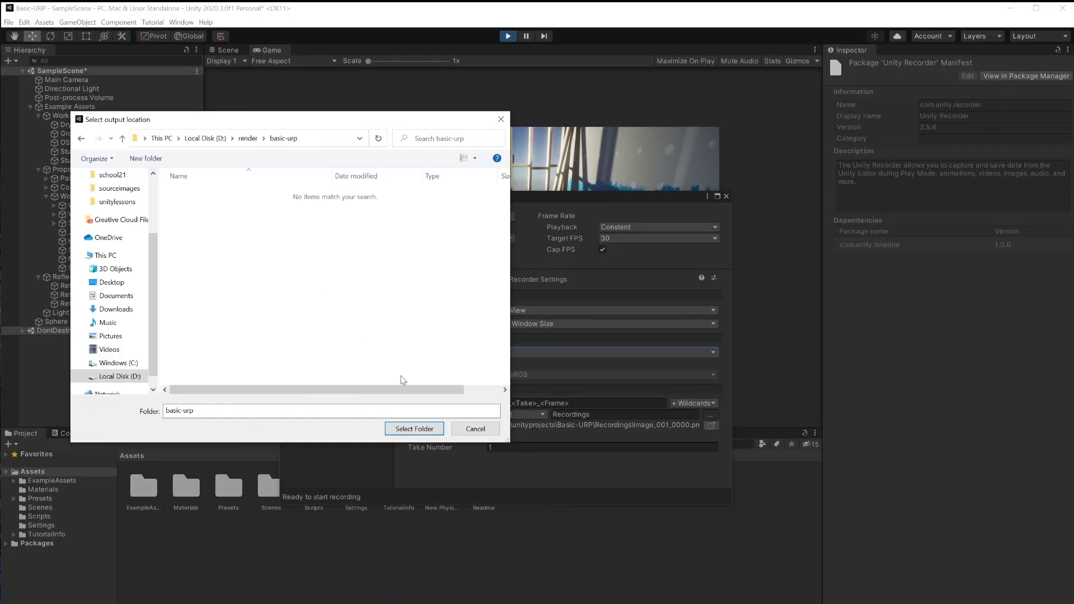
{"action": "left_click", "coordinate": [414, 428]}
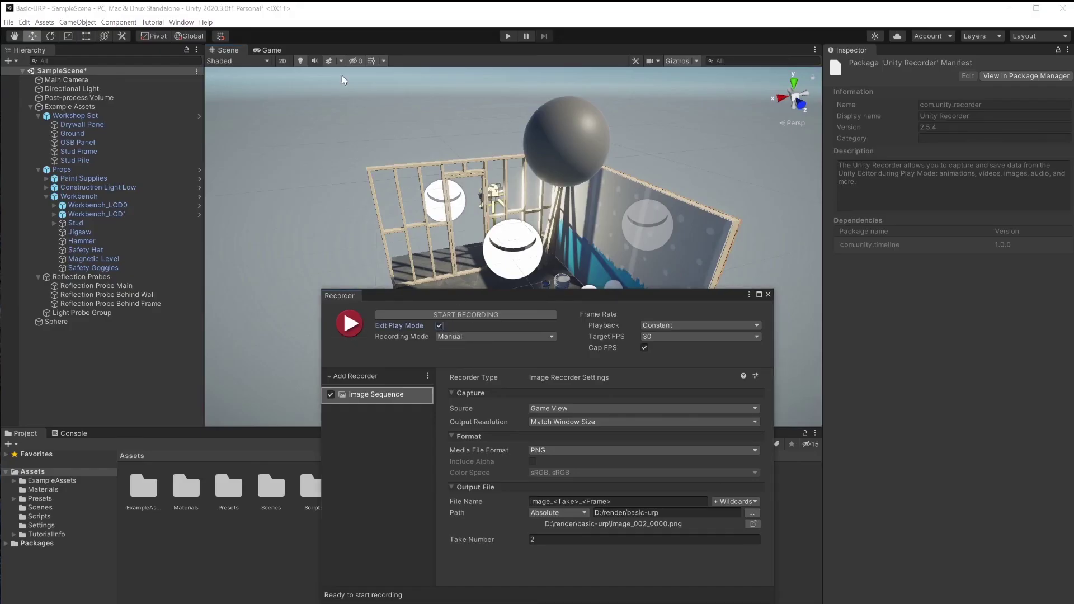
Record a Game view take as PNG frames into D:/render/basic-urp, advancing Take Number to 3.
{"action": "left_click", "coordinate": [277, 50]}
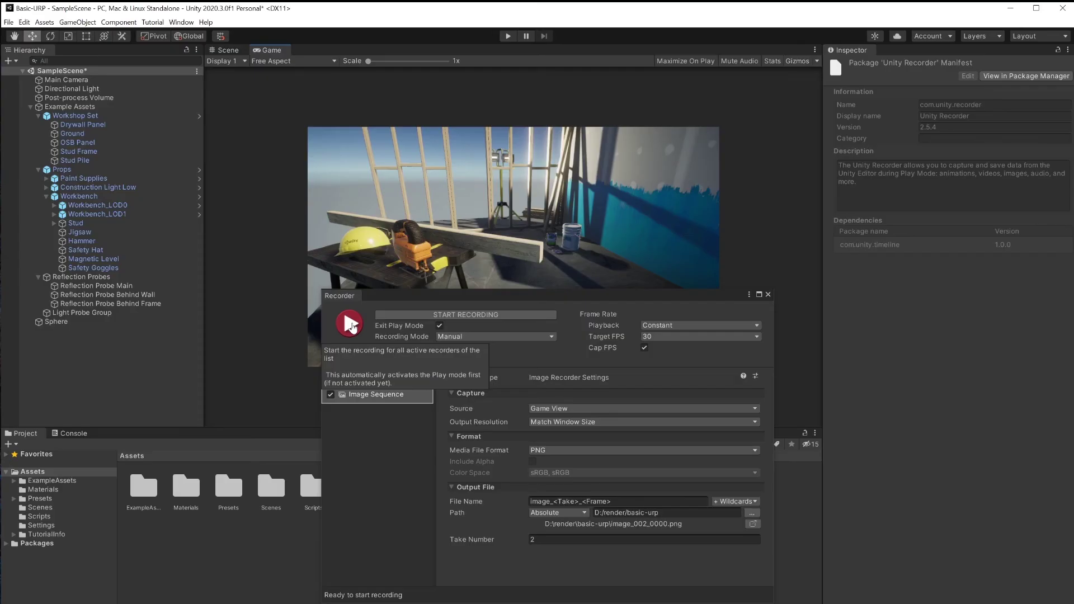
{"action": "left_click", "coordinate": [335, 258]}
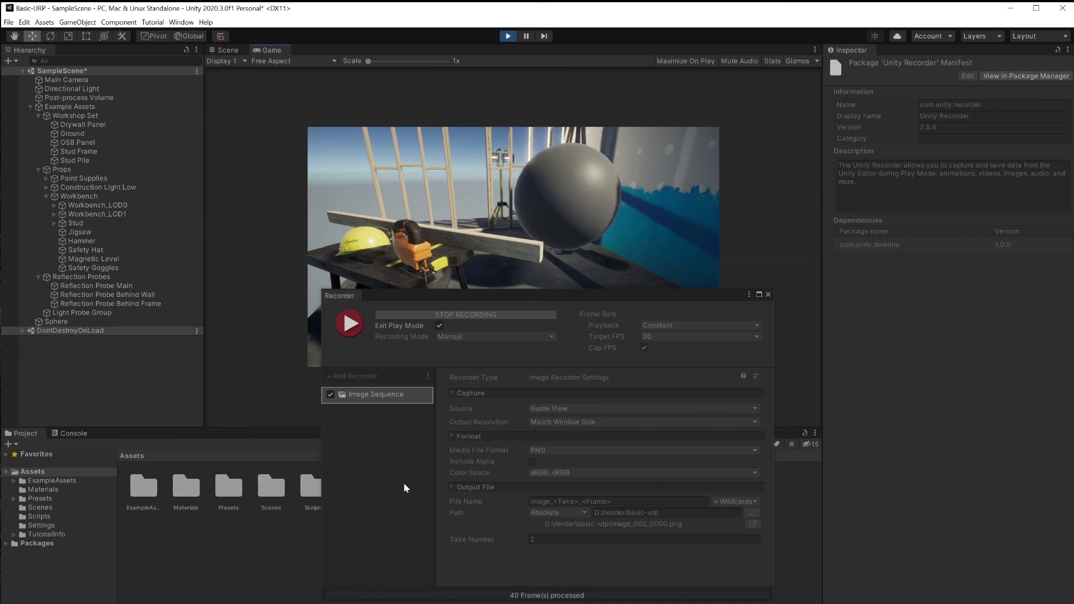
{"action": "left_click", "coordinate": [350, 324]}
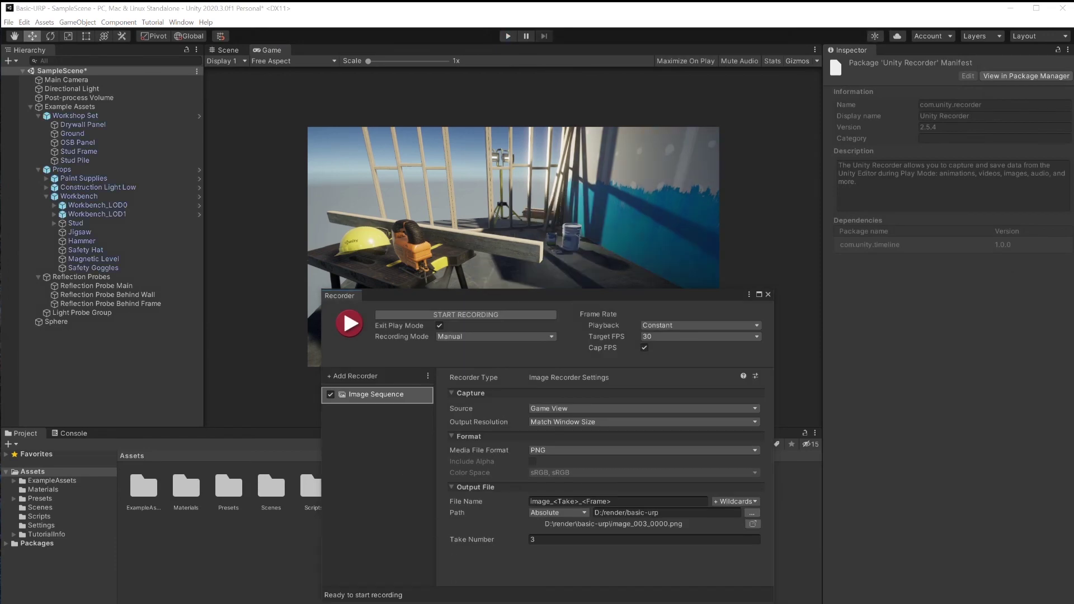
{"action": "left_click", "coordinate": [752, 524]}
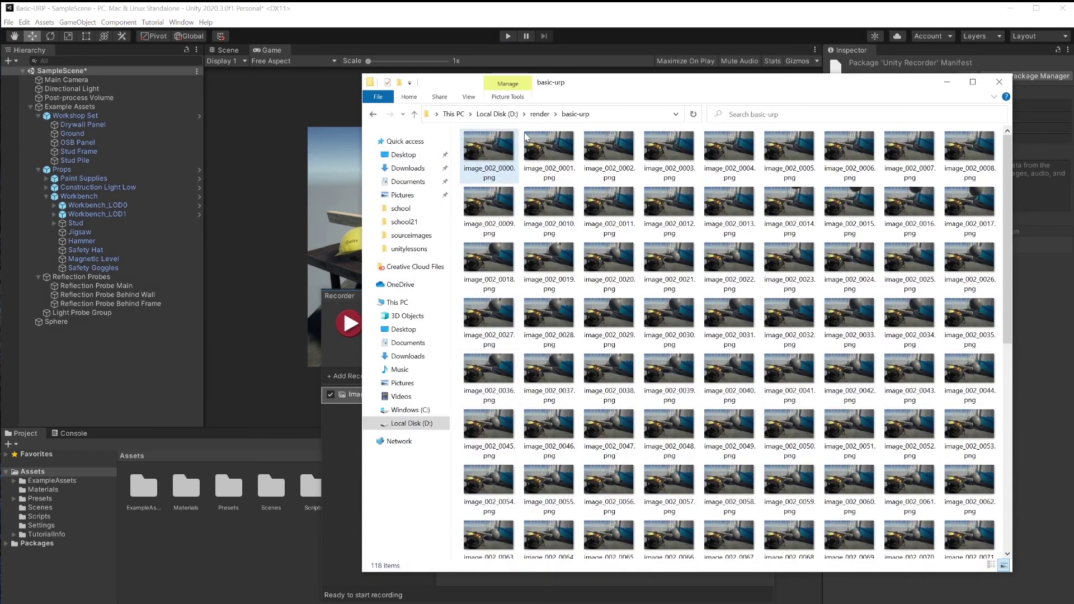
{"action": "left_click_drag", "start_coordinate": [582, 88], "coordinate": [469, 88]}
{"action": "scroll", "coordinate": [681, 338], "scroll_direction": "down", "scroll_amount": 5}
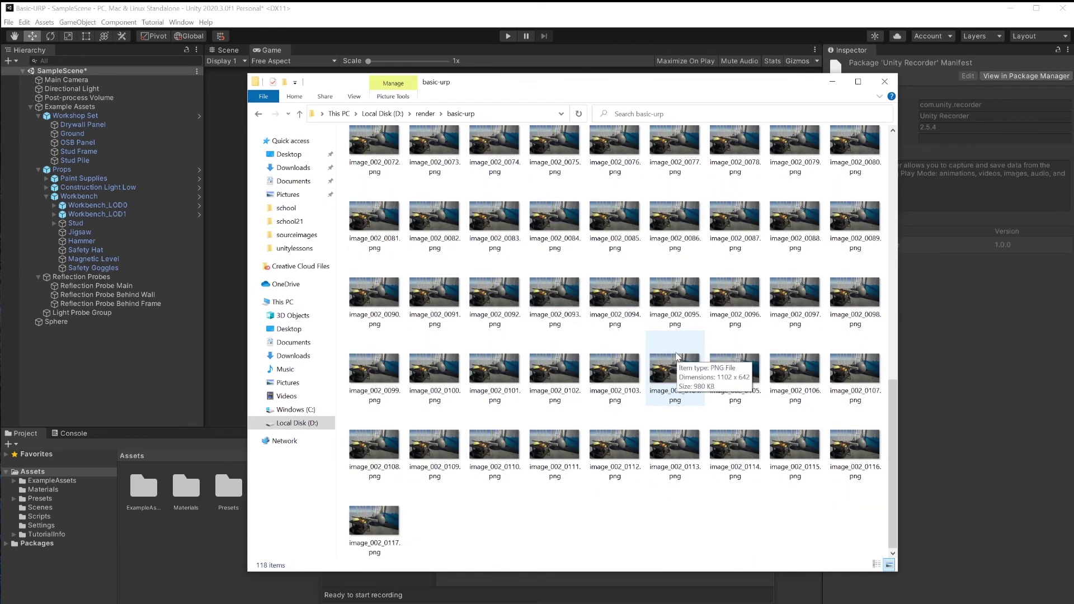
{"action": "scroll", "coordinate": [677, 356], "scroll_direction": "up", "scroll_amount": 5}
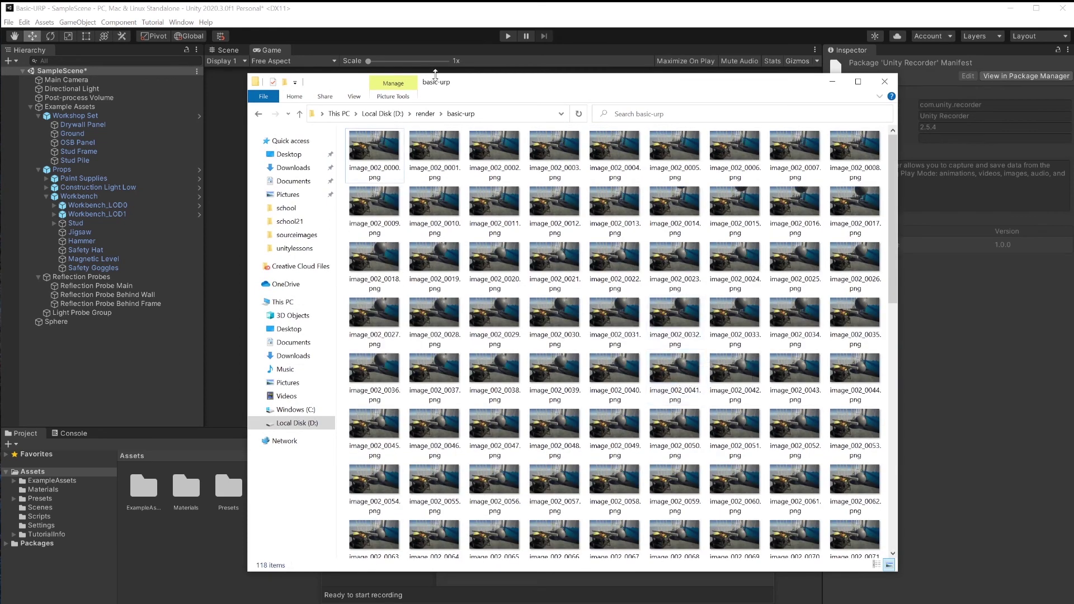
{"action": "left_click", "coordinate": [411, 22]}
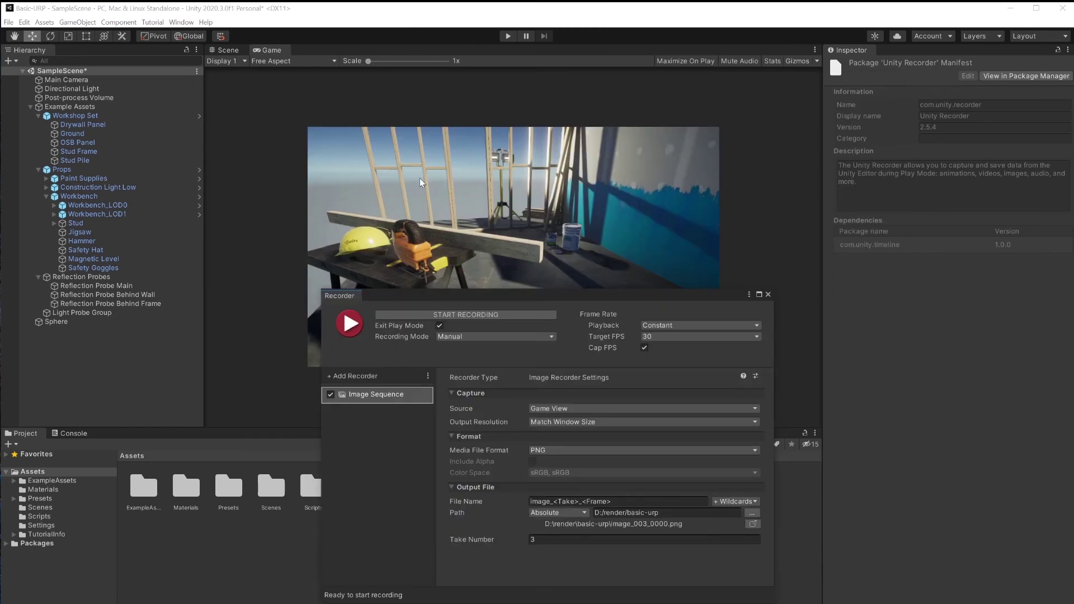
Keep Target FPS at 30 and delete the Image Sequence recorder.
{"action": "left_click", "coordinate": [660, 338]}
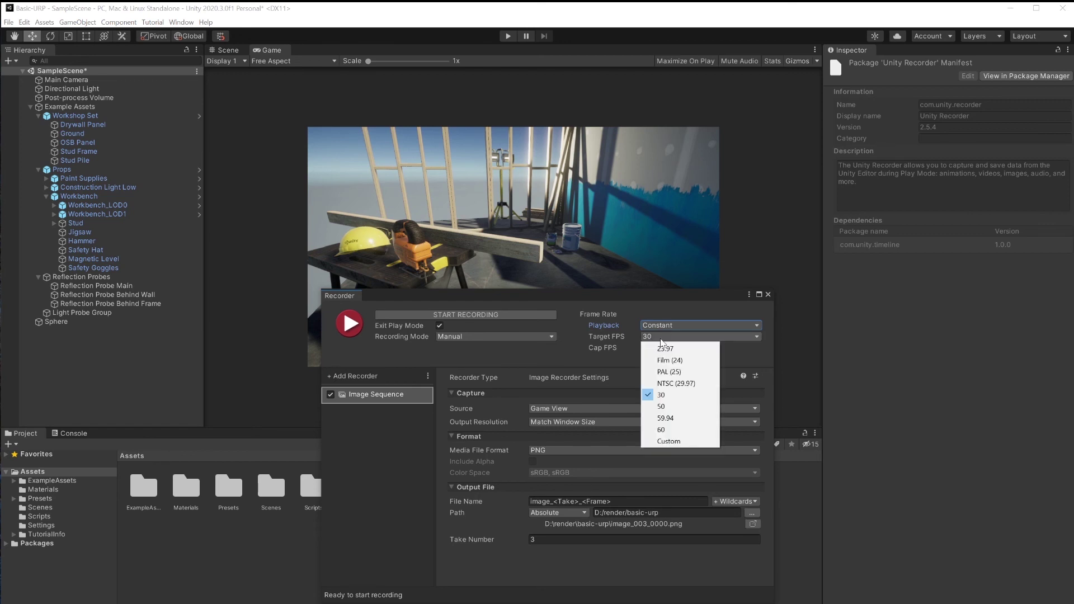
{"action": "left_click", "coordinate": [525, 372]}
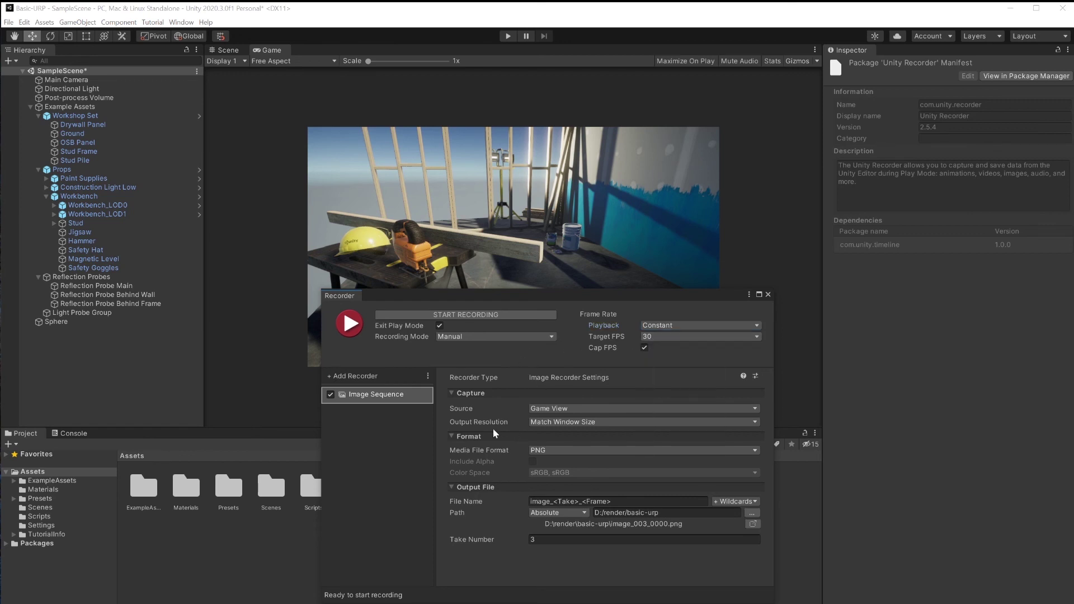
{"action": "key", "text": "Delete"}
Add a Movie recorder (H.264 MP4, High quality) and record one movie take.
{"action": "left_click", "coordinate": [383, 376]}
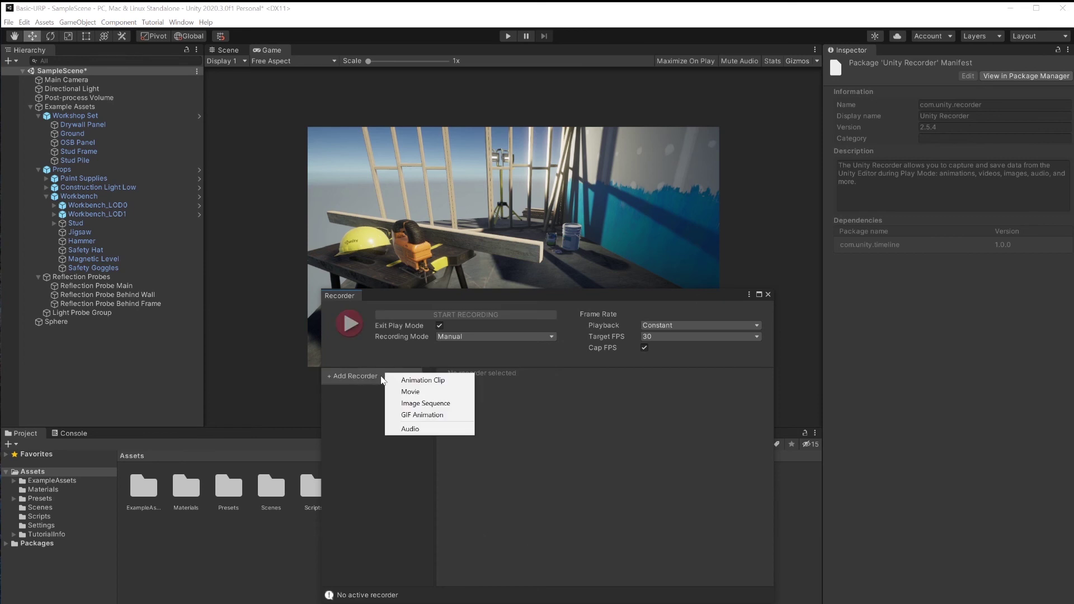
{"action": "left_click", "coordinate": [413, 392]}
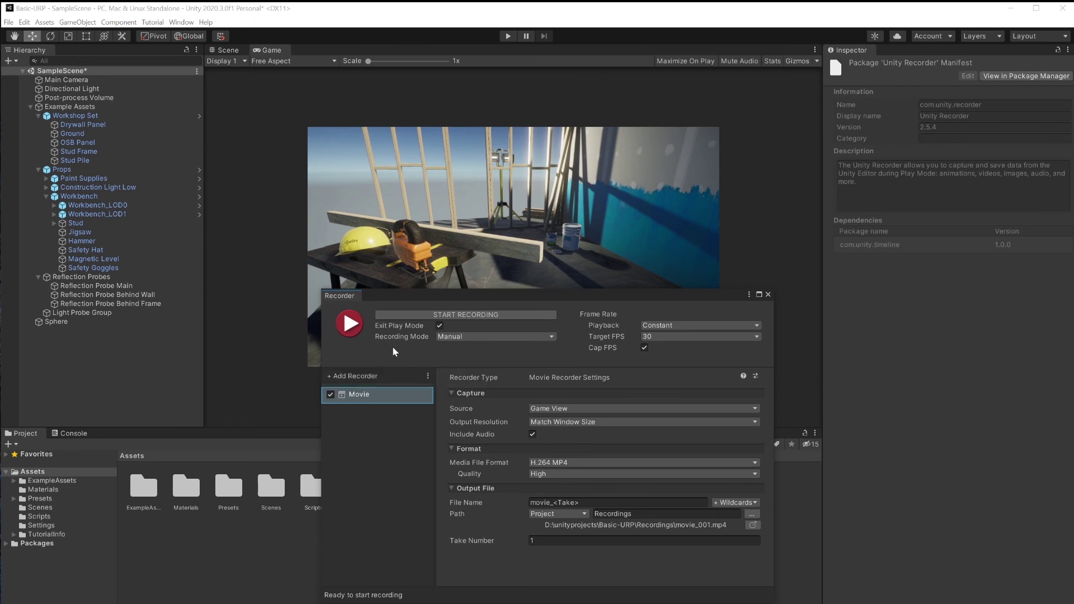
{"action": "left_click", "coordinate": [350, 323]}
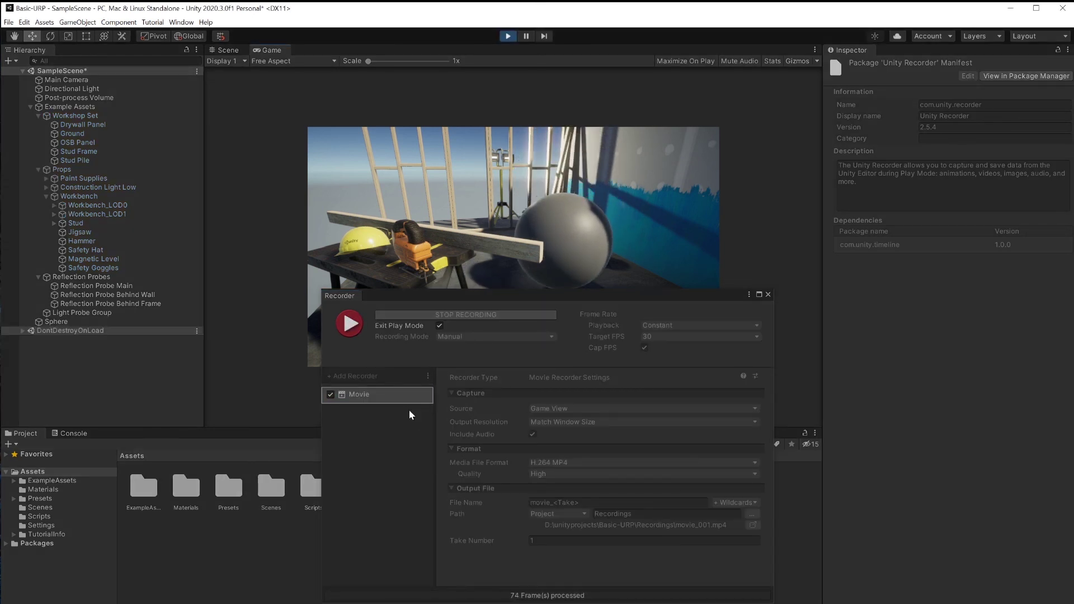
{"action": "left_click", "coordinate": [350, 326]}
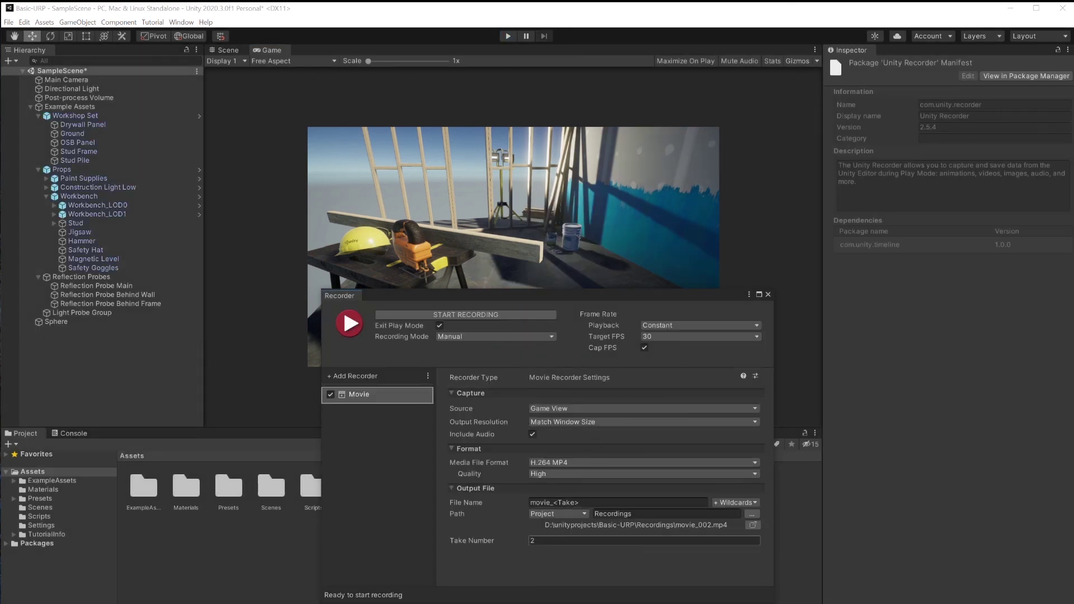
Play movie_001.mp4 from the Recordings folder in Movies & TV, pause it, and leave the player.
{"action": "left_click", "coordinate": [753, 524]}
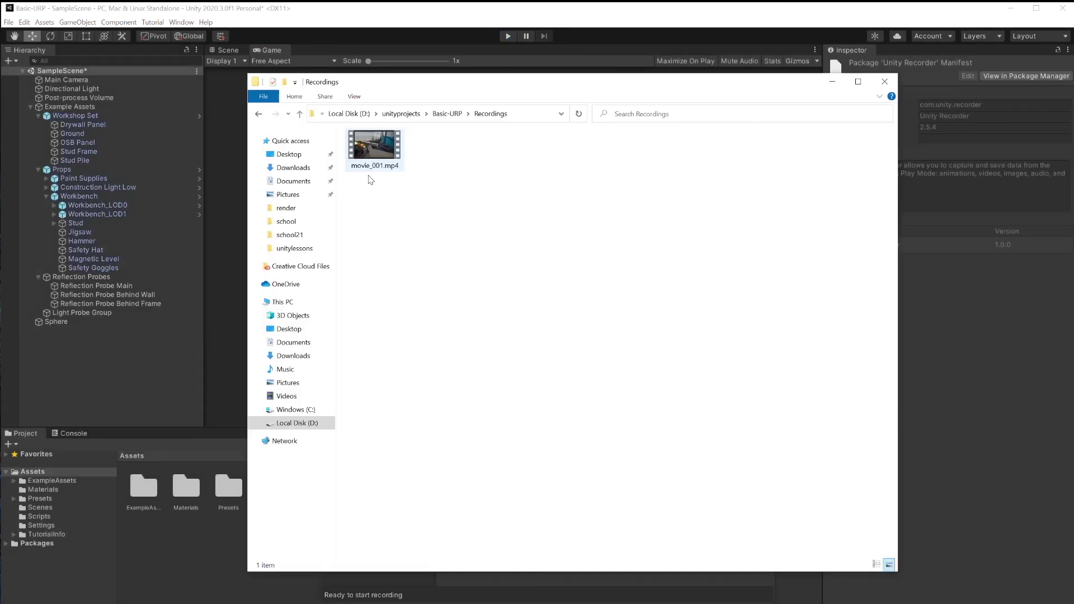
{"action": "double_click", "coordinate": [383, 150]}
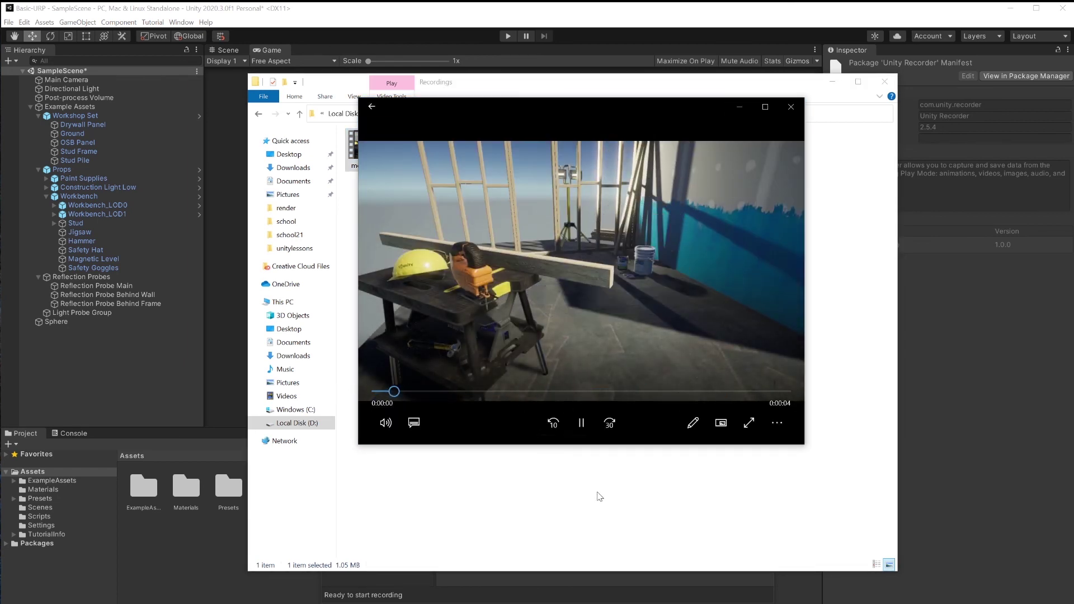
{"action": "left_click", "coordinate": [581, 430]}
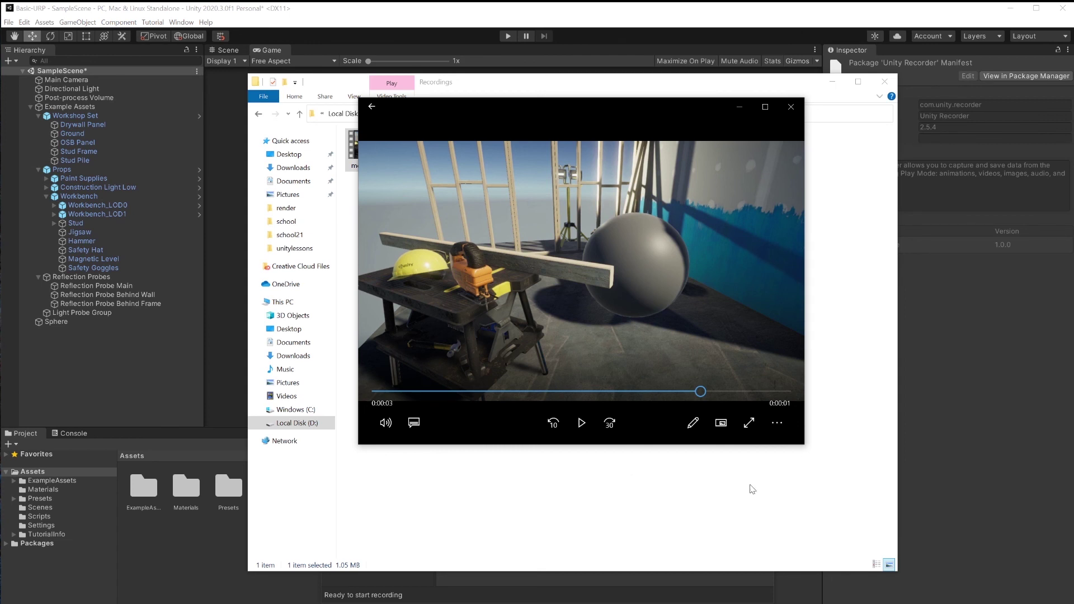
{"action": "key", "text": "alt+Tab"}
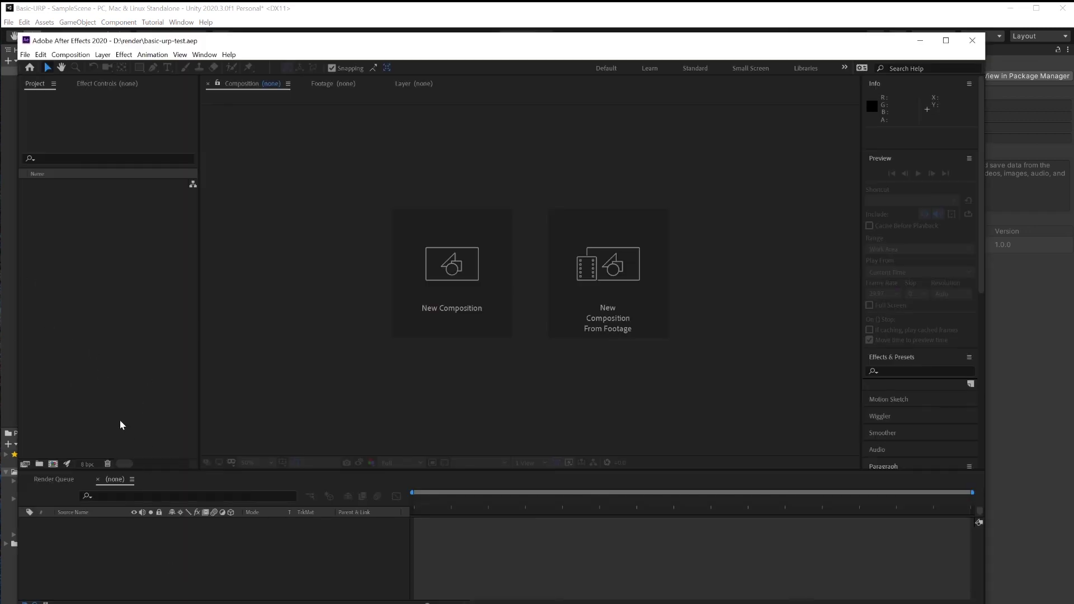
Import the image_002 PNG frames as one sequence and build an image_002 composition from them.
{"action": "right_click", "coordinate": [73, 330]}
{"action": "mouse_move", "coordinate": [129, 385]}
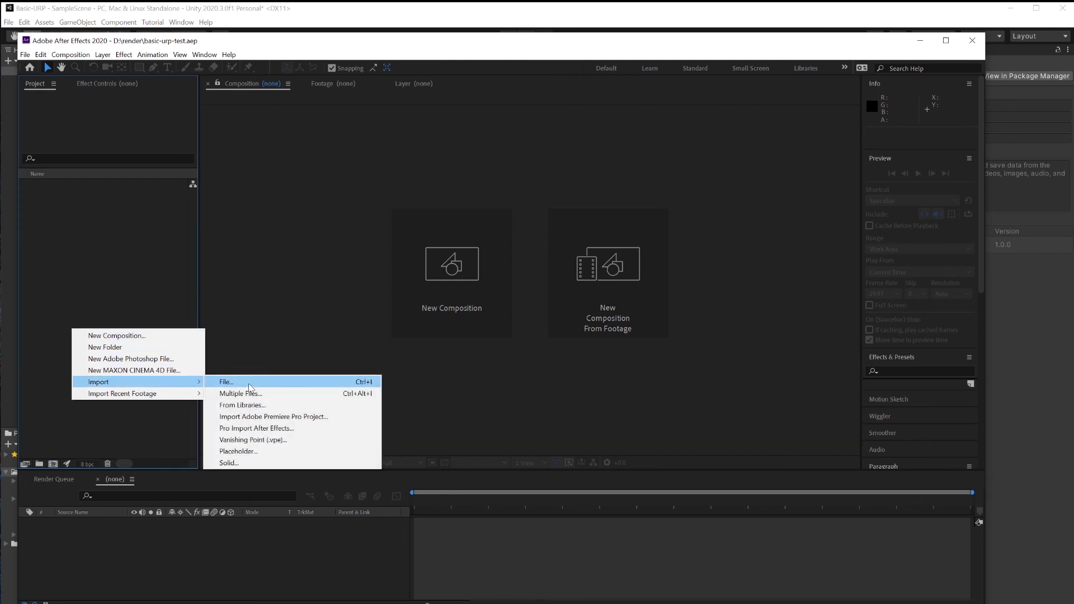
{"action": "left_click", "coordinate": [249, 382]}
{"action": "left_click", "coordinate": [151, 147]}
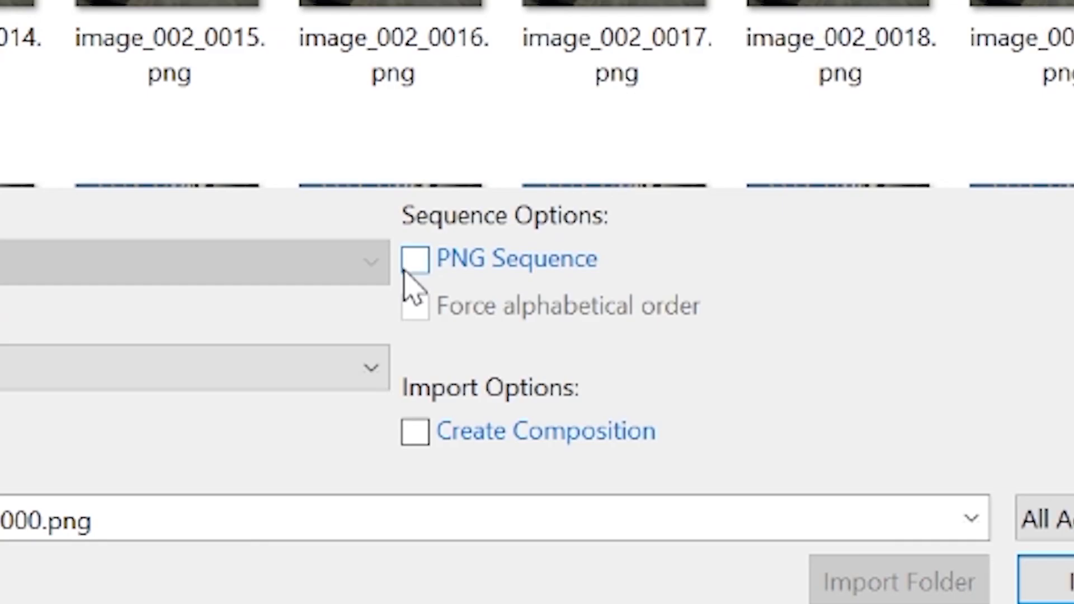
{"action": "left_click", "coordinate": [274, 330]}
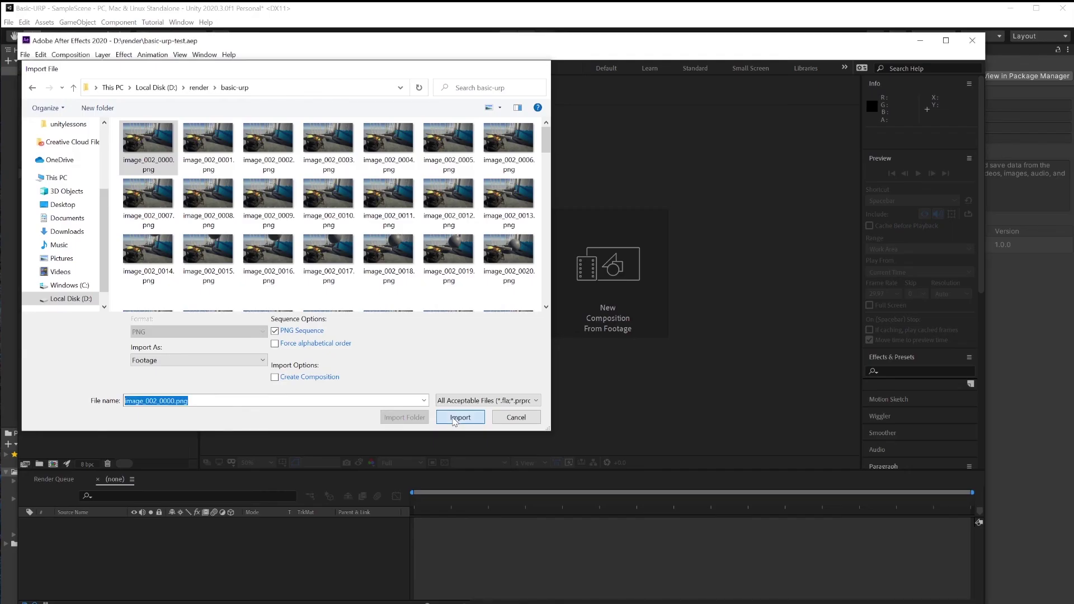
{"action": "left_click", "coordinate": [456, 415]}
{"action": "left_click_drag", "start_coordinate": [42, 185], "coordinate": [51, 465]}
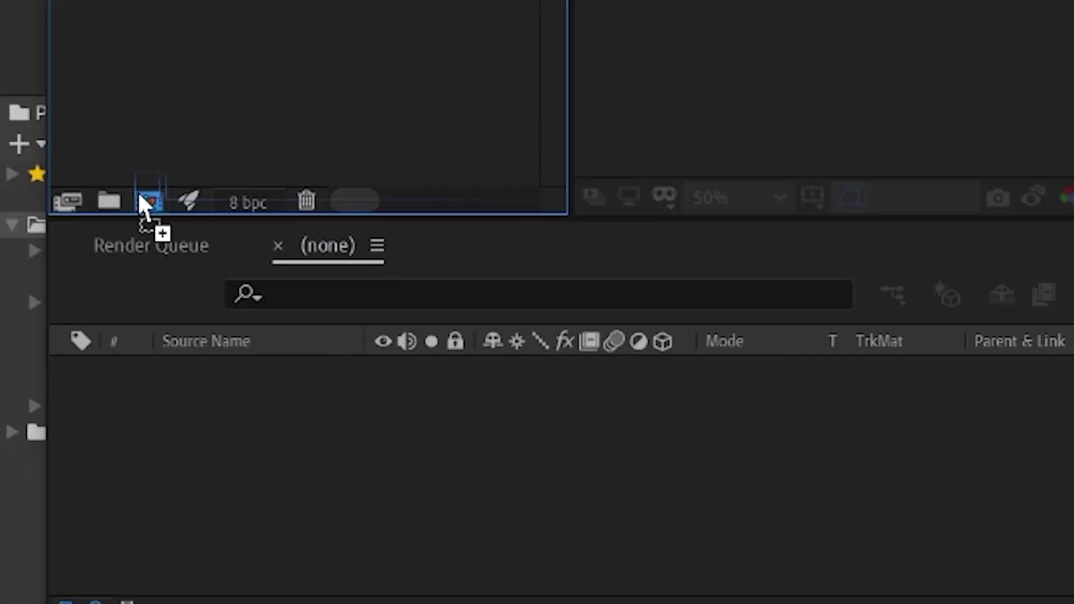
{"action": "left_click_drag", "start_coordinate": [141, 204], "coordinate": [150, 208]}
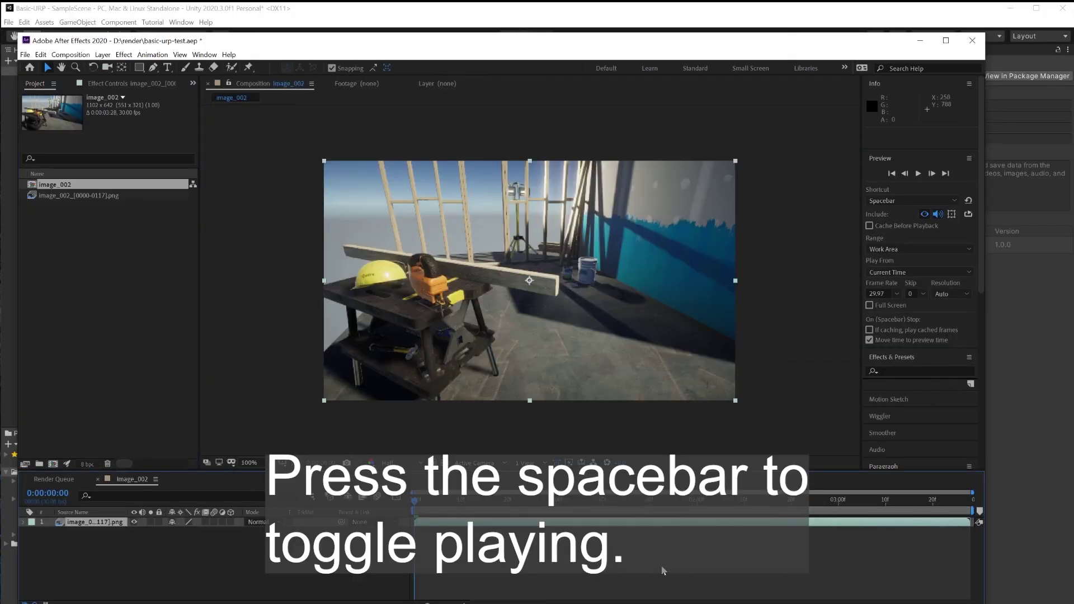
{"action": "key", "text": "space"}
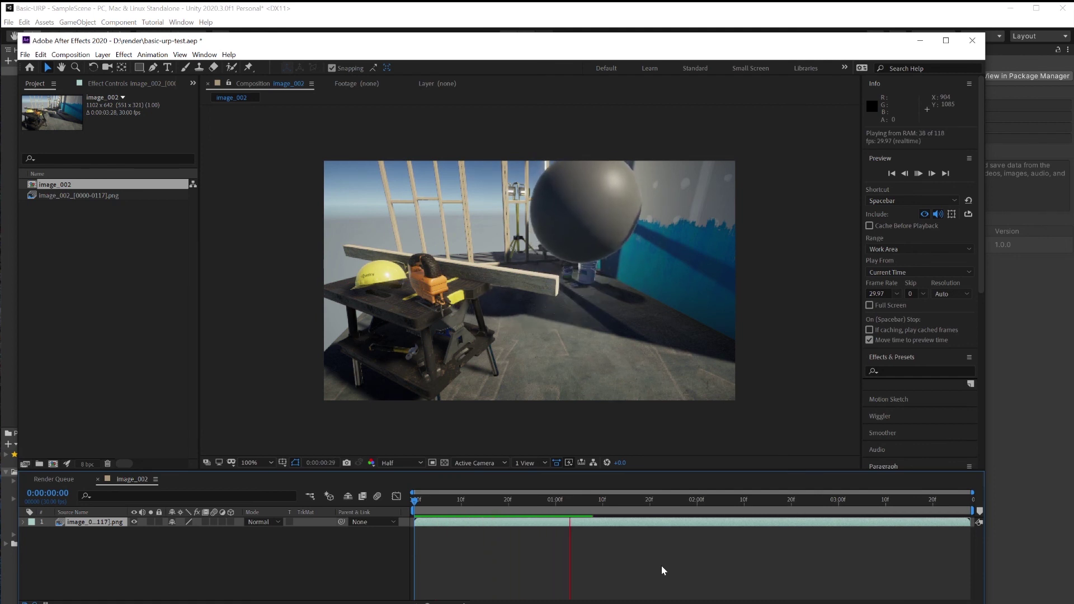
{"action": "key", "text": "space"}
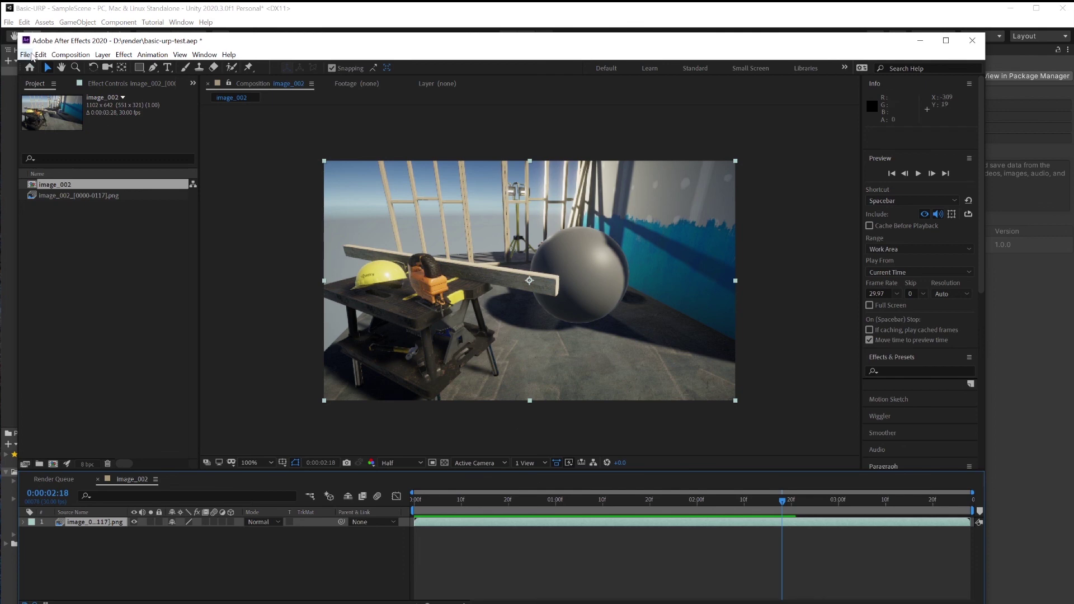
Send the image_002 composition to the Adobe Media Encoder queue.
{"action": "left_click", "coordinate": [25, 54]}
{"action": "mouse_move", "coordinate": [90, 223]}
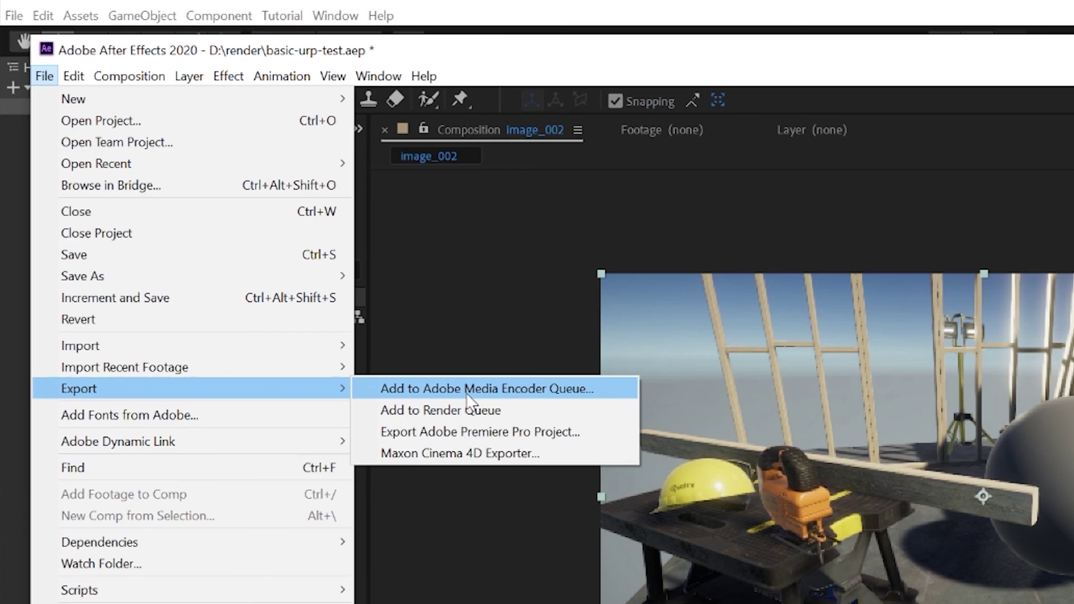
{"action": "left_click", "coordinate": [467, 394]}
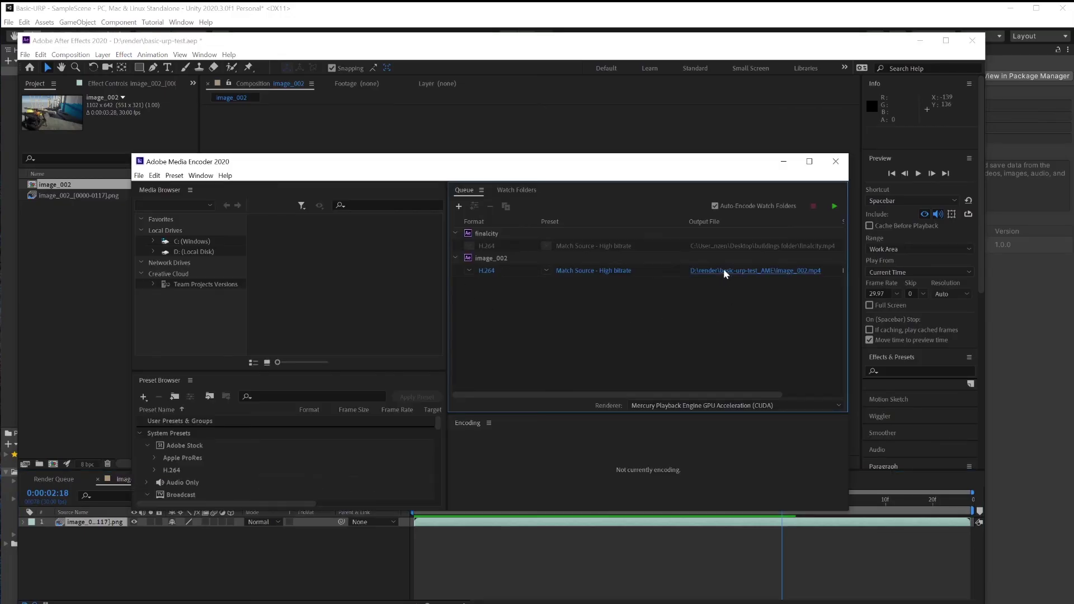
Set the output folder to D:\render, encode image_002.mp4, and open the finished file.
{"action": "left_click", "coordinate": [724, 271]}
{"action": "left_click", "coordinate": [312, 209]}
{"action": "key", "text": "Return"}
{"action": "left_click", "coordinate": [834, 207]}
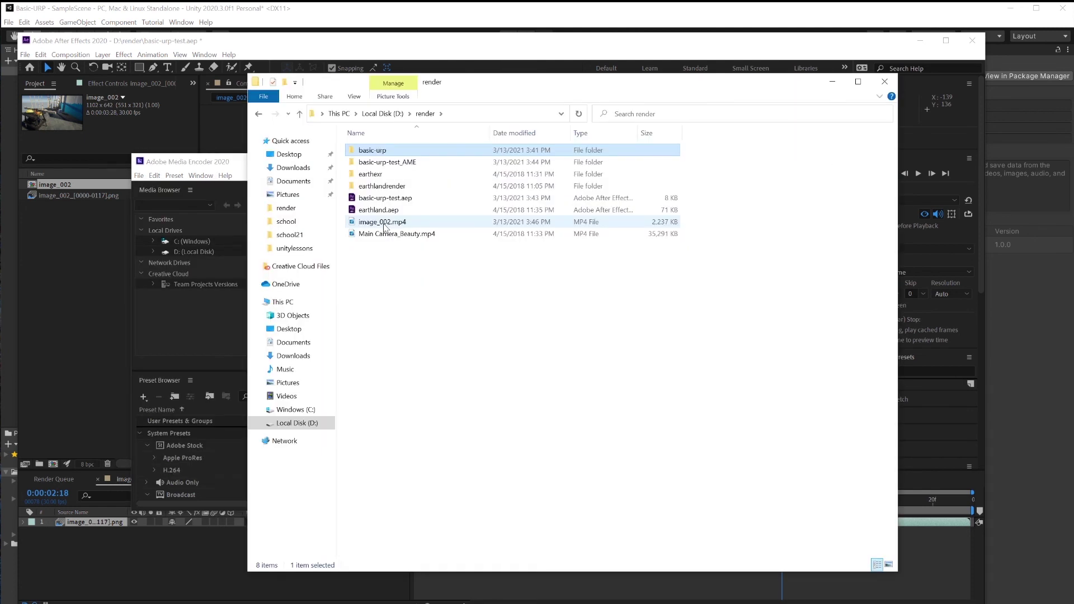
{"action": "double_click", "coordinate": [385, 223]}
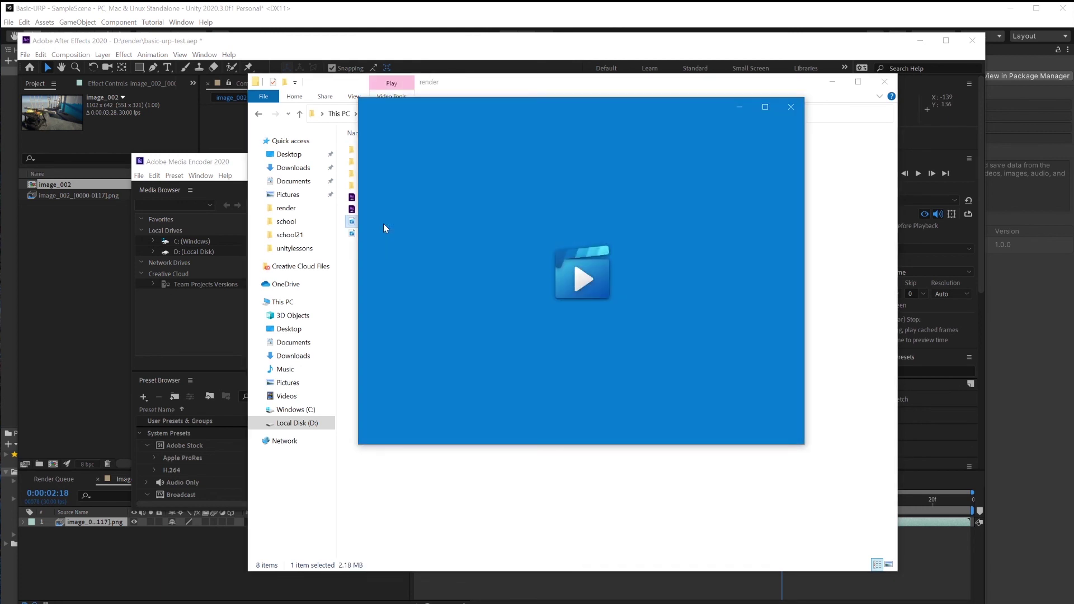